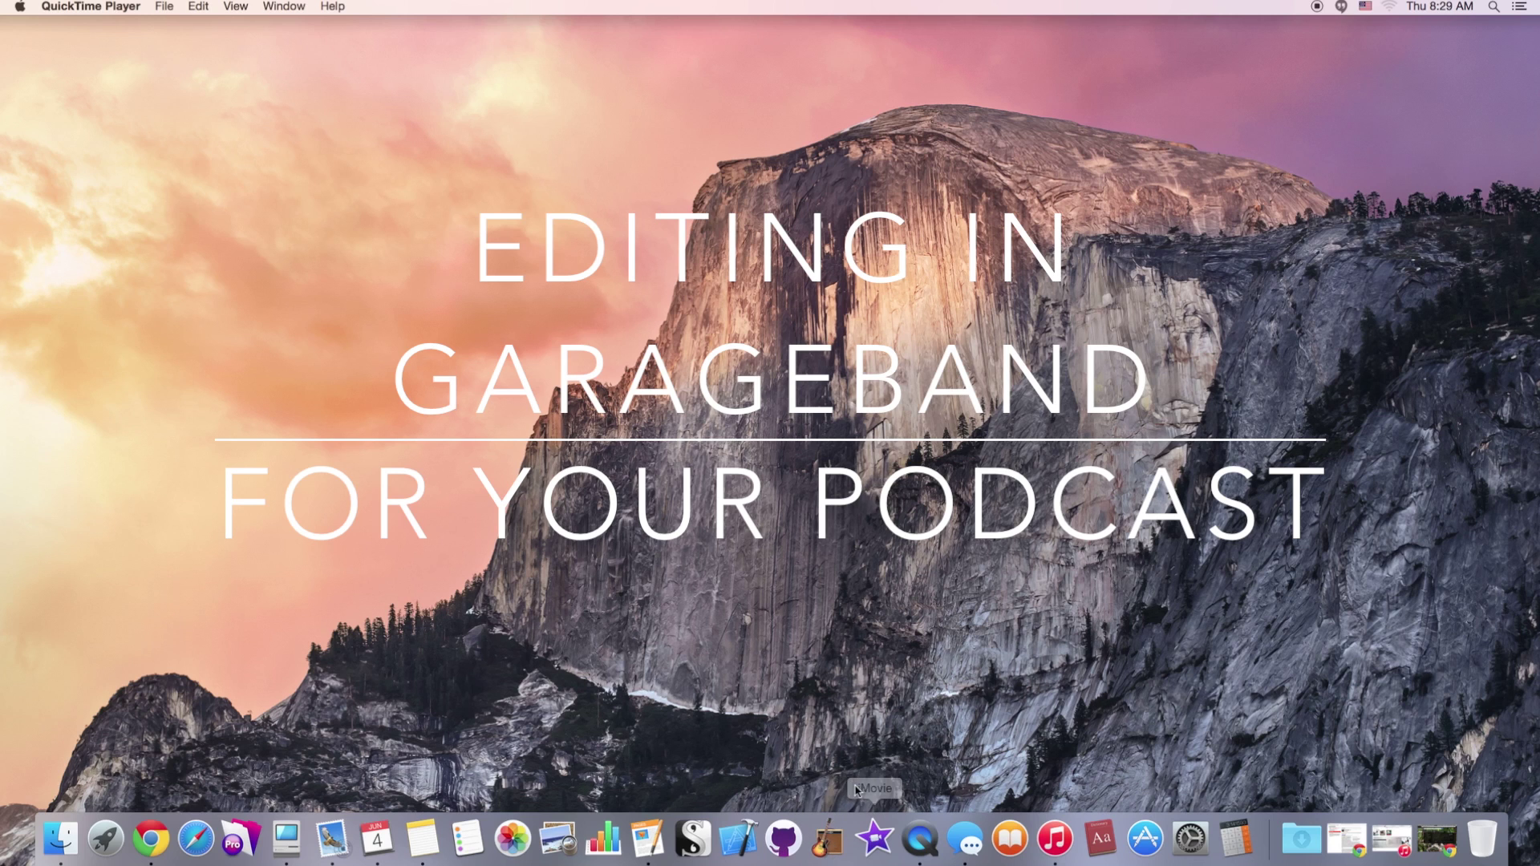
Launch GarageBand from the Dock
click(824, 842)
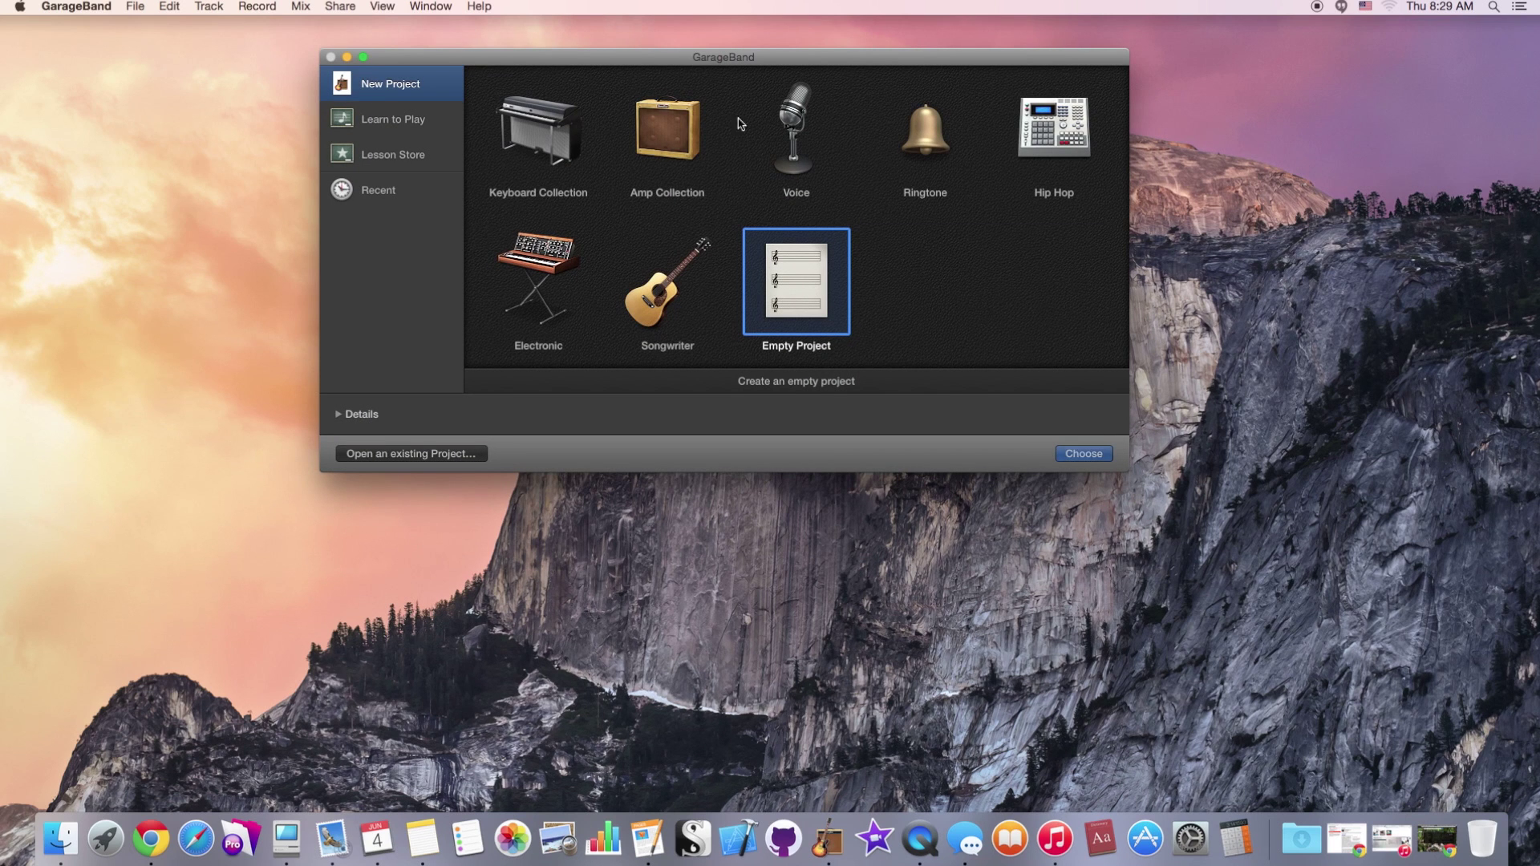
Start a new Empty Project from the GarageBand project chooser
click(1078, 454)
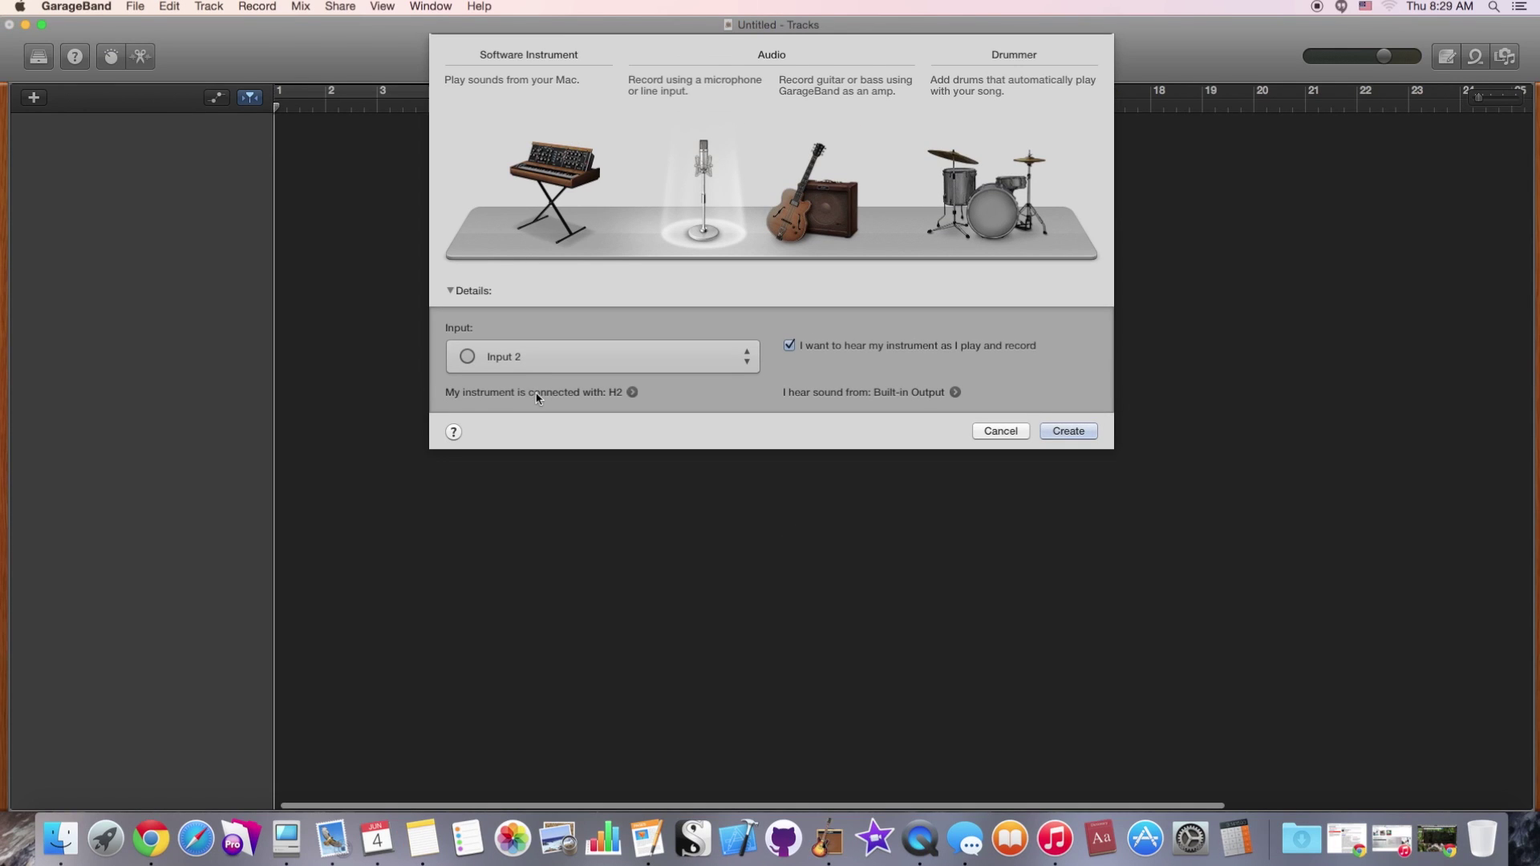
Confirm H2 as the input device in the Audio/MIDI preferences
click(632, 392)
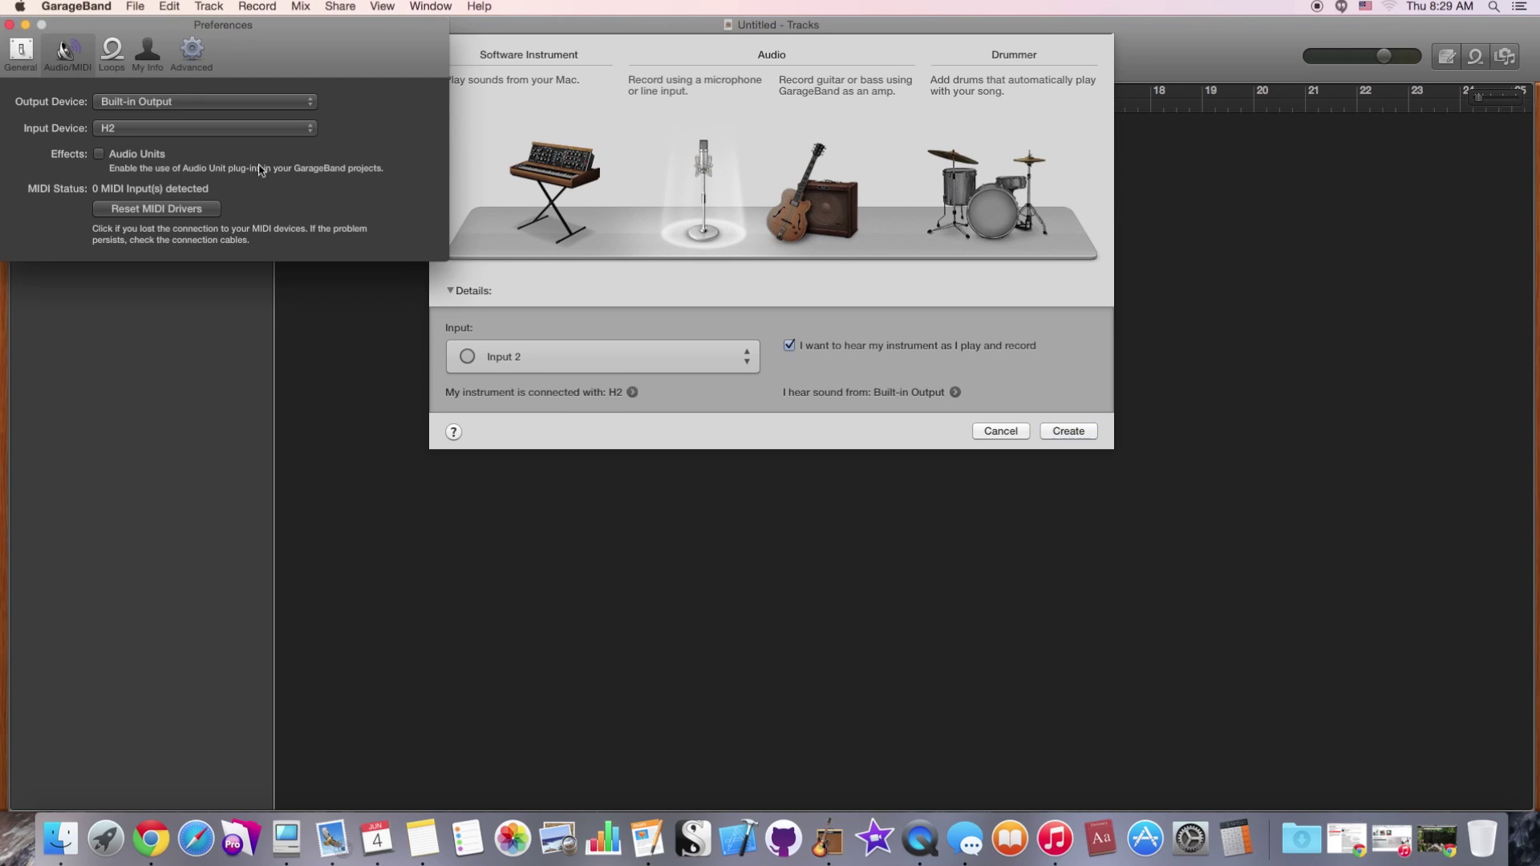
click(161, 130)
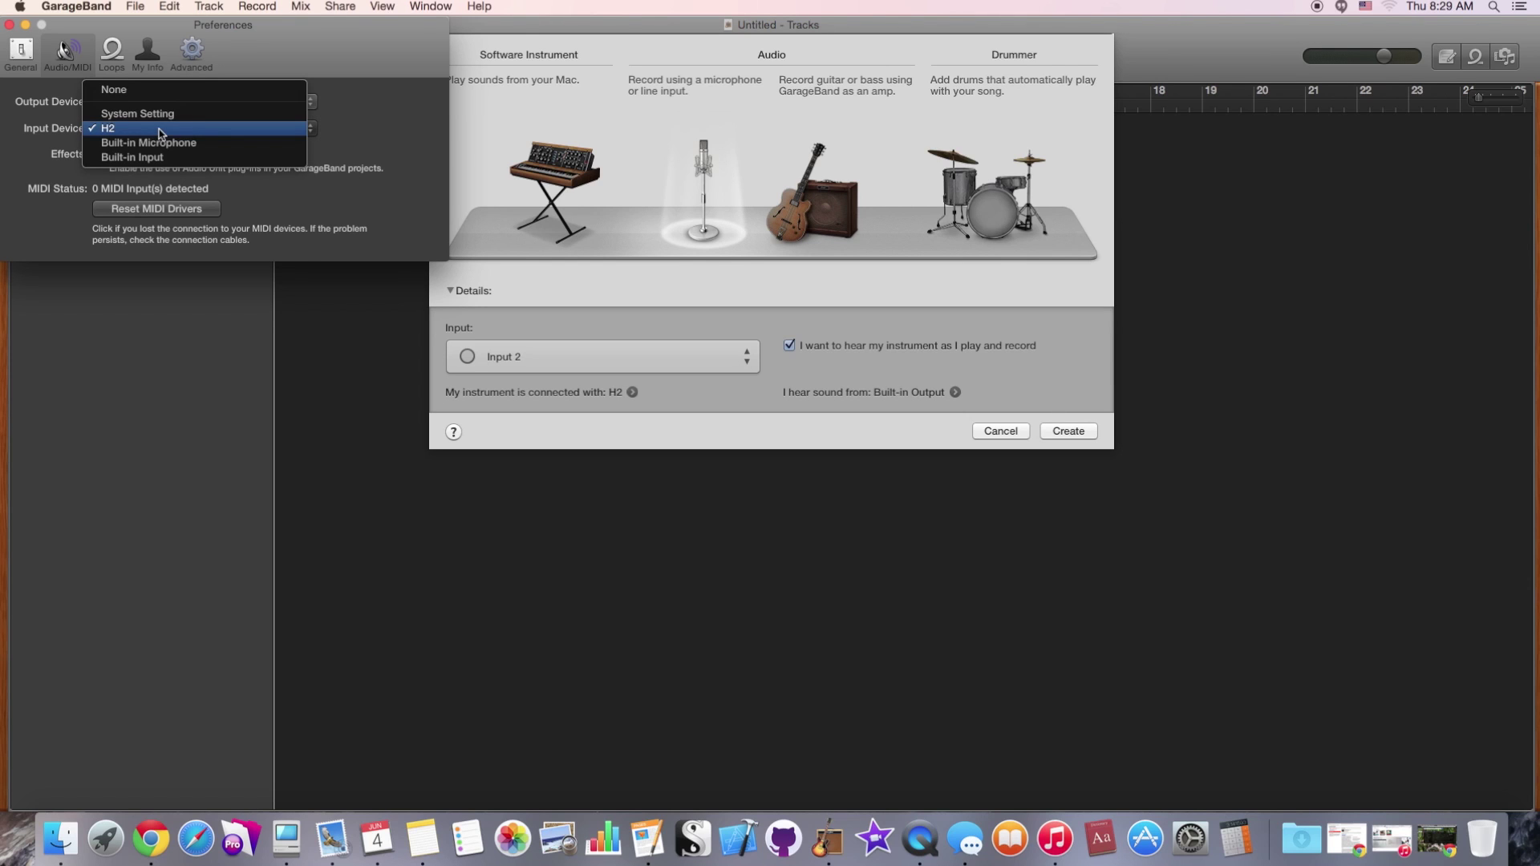
click(161, 130)
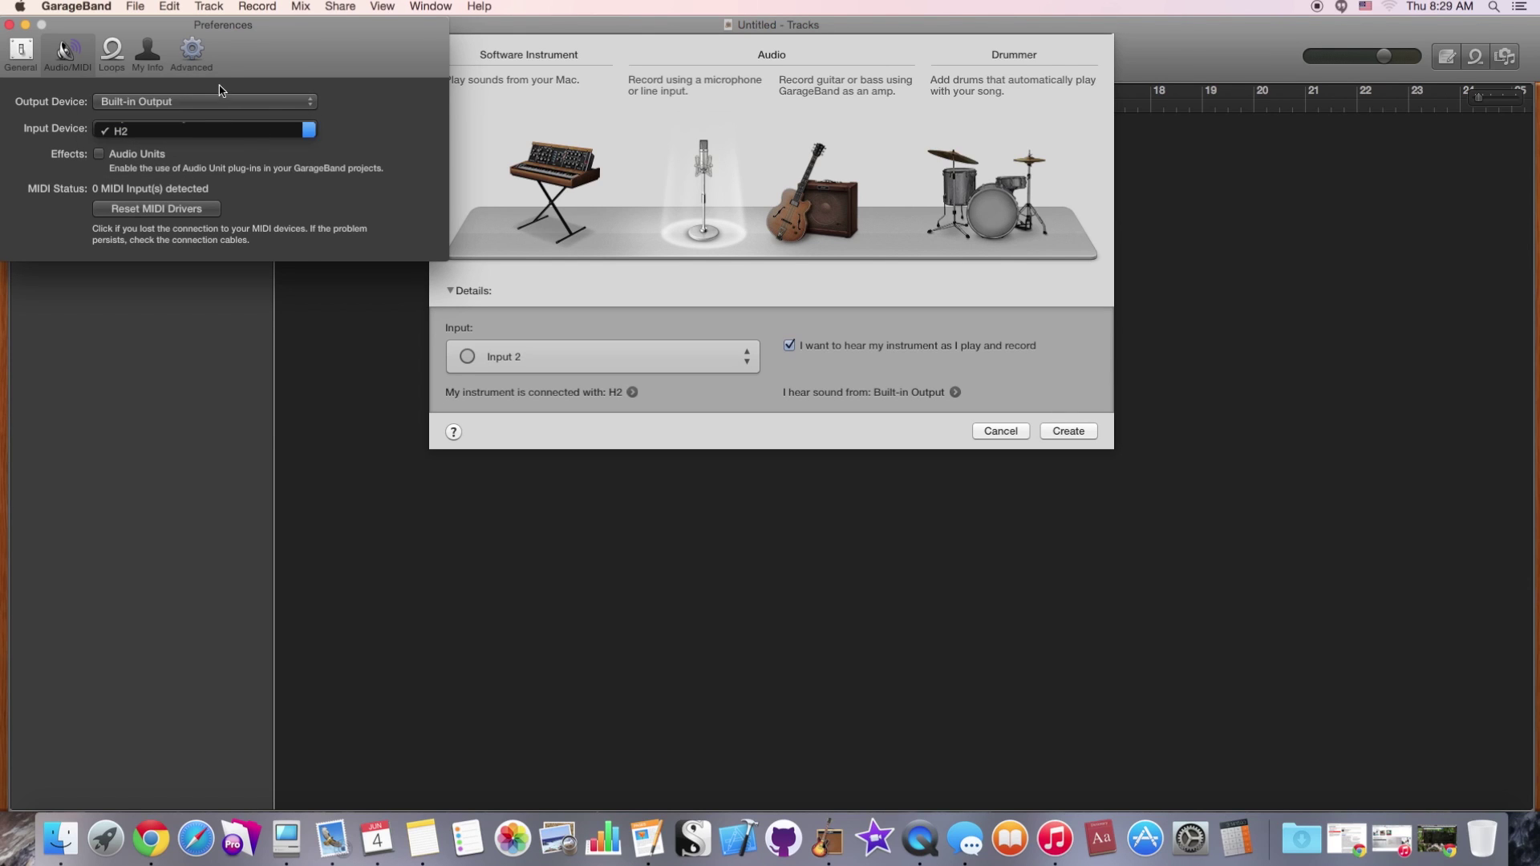
click(10, 24)
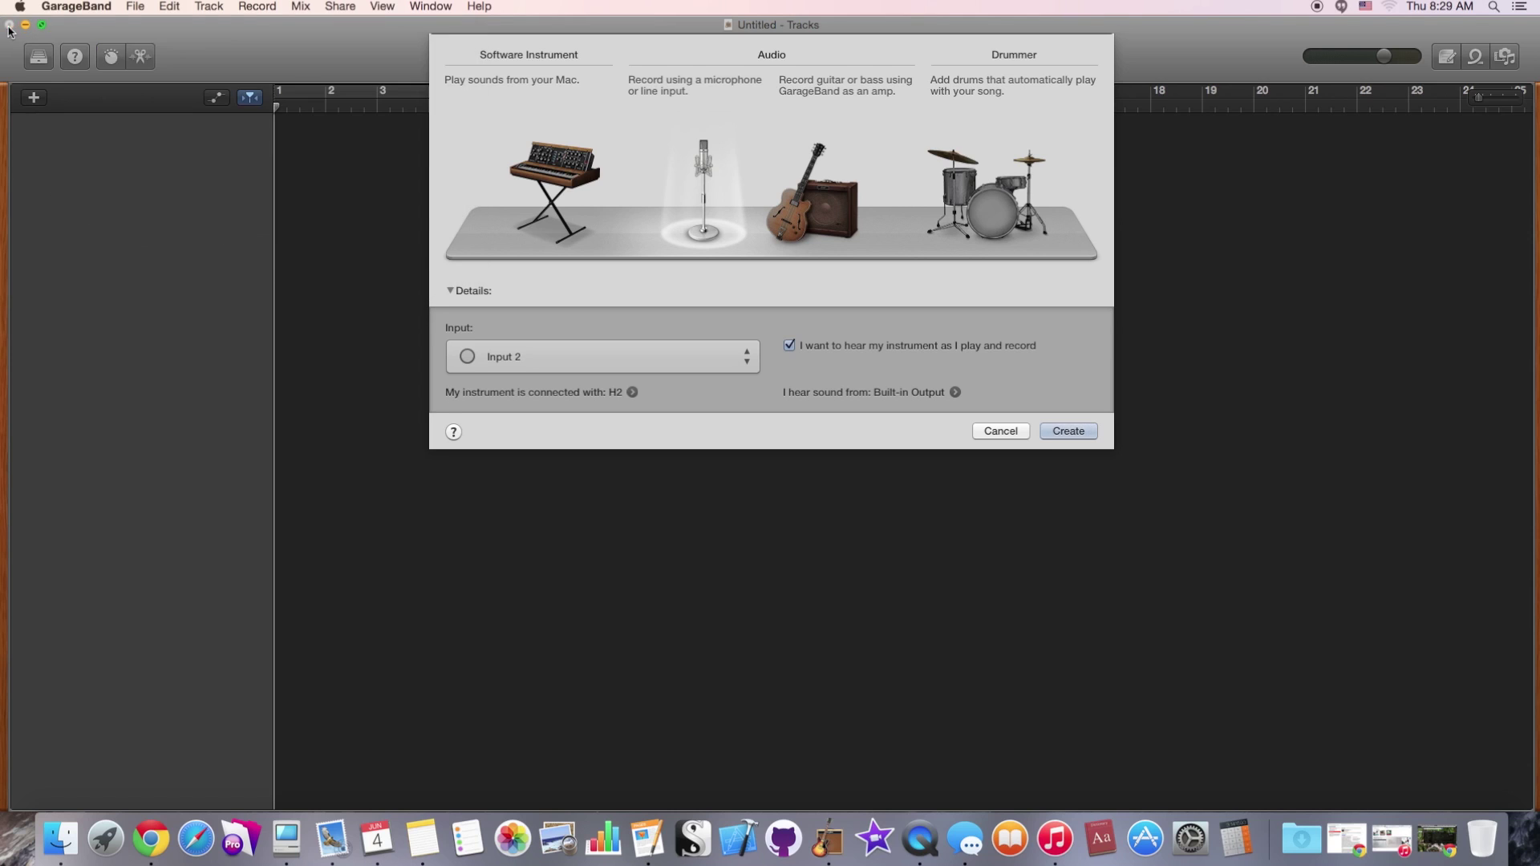
Create the microphone audio track and record a roughly ten-bar voice take
click(1057, 433)
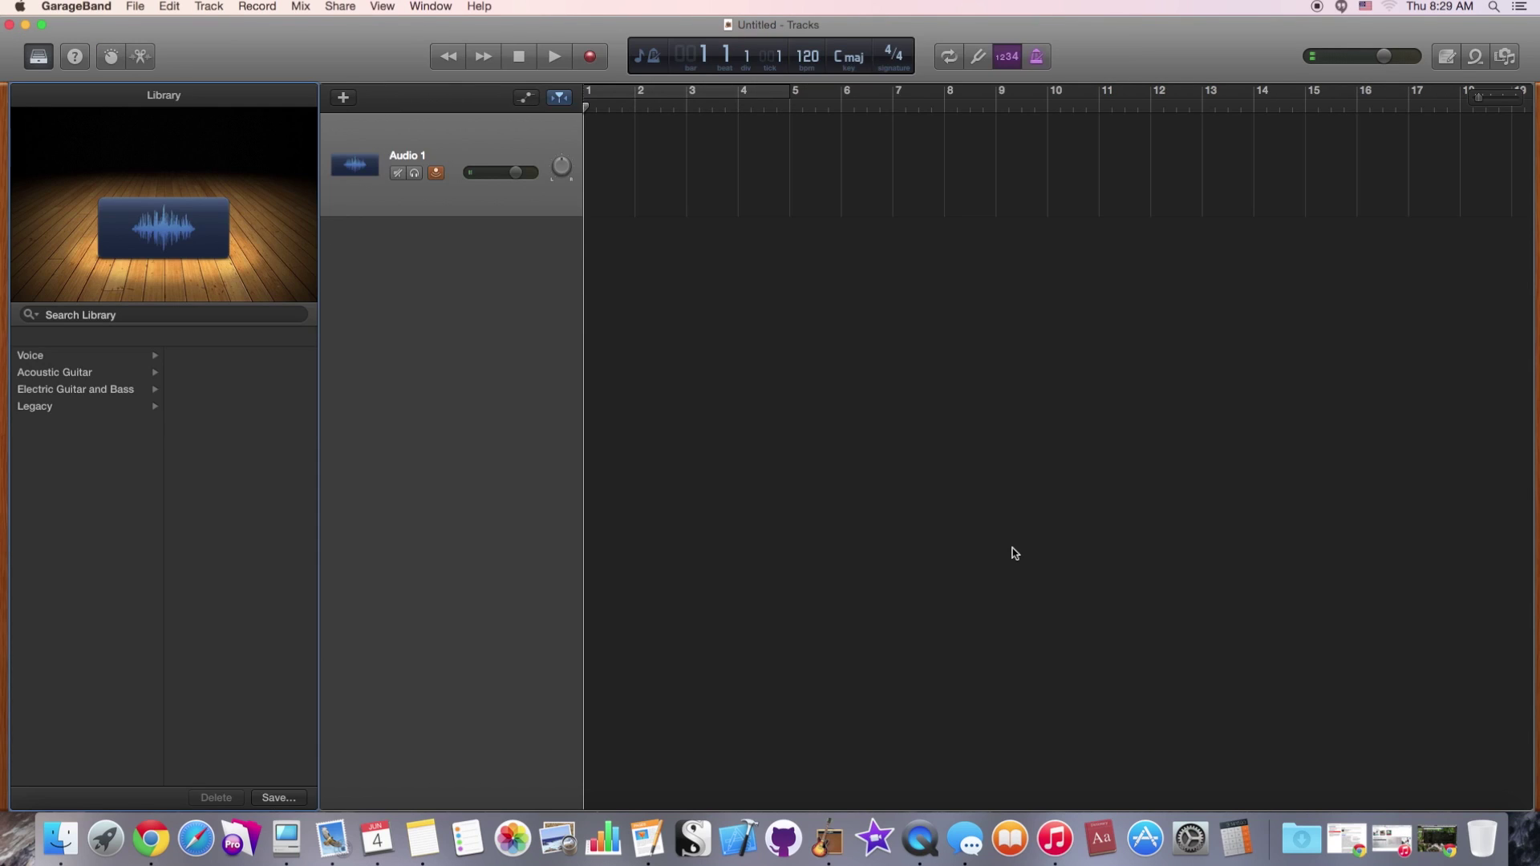
click(591, 58)
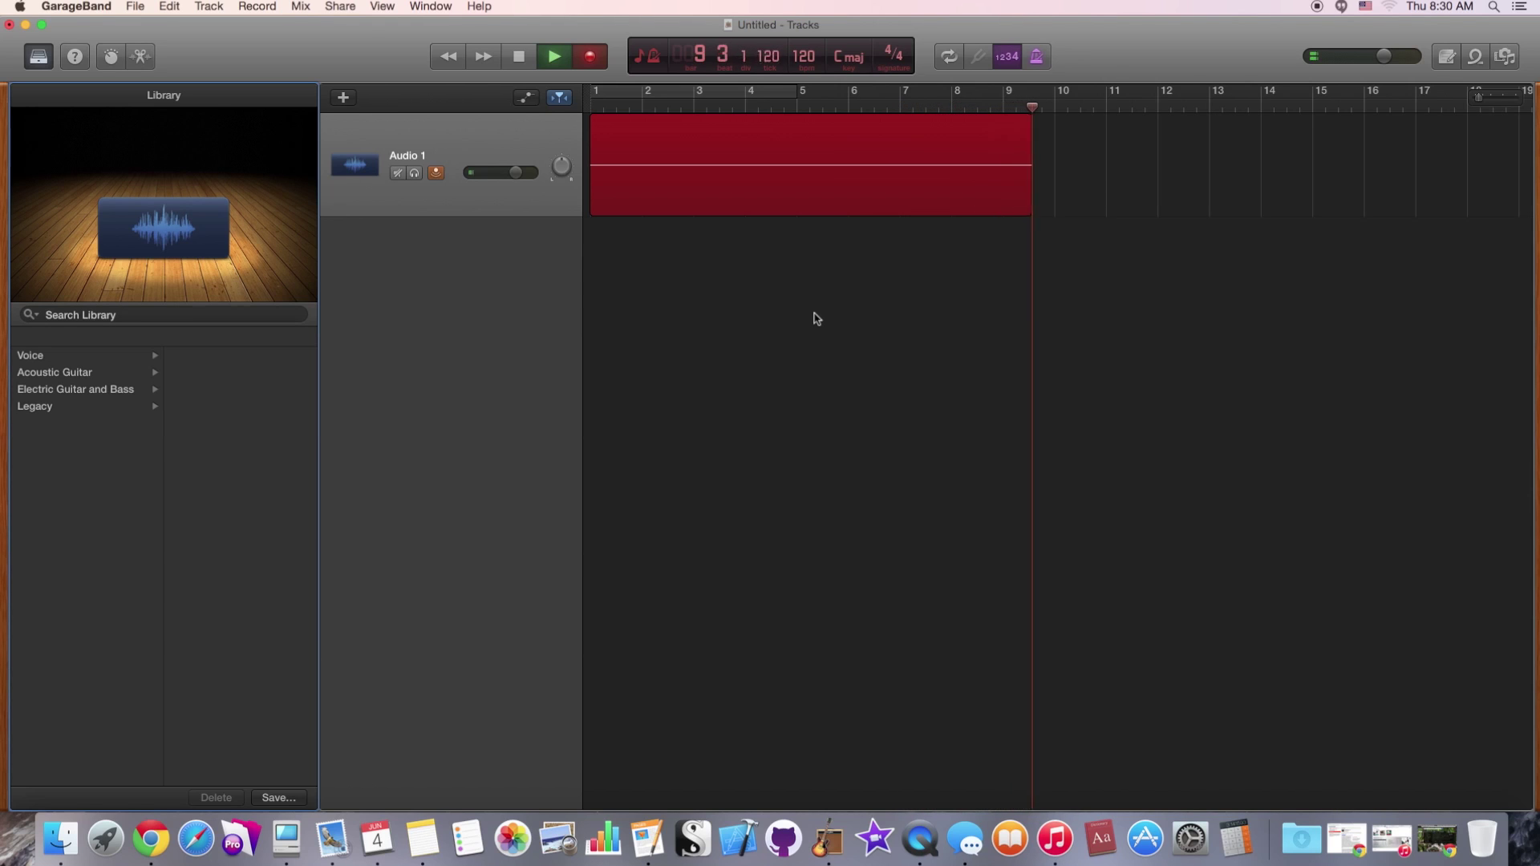
click(520, 57)
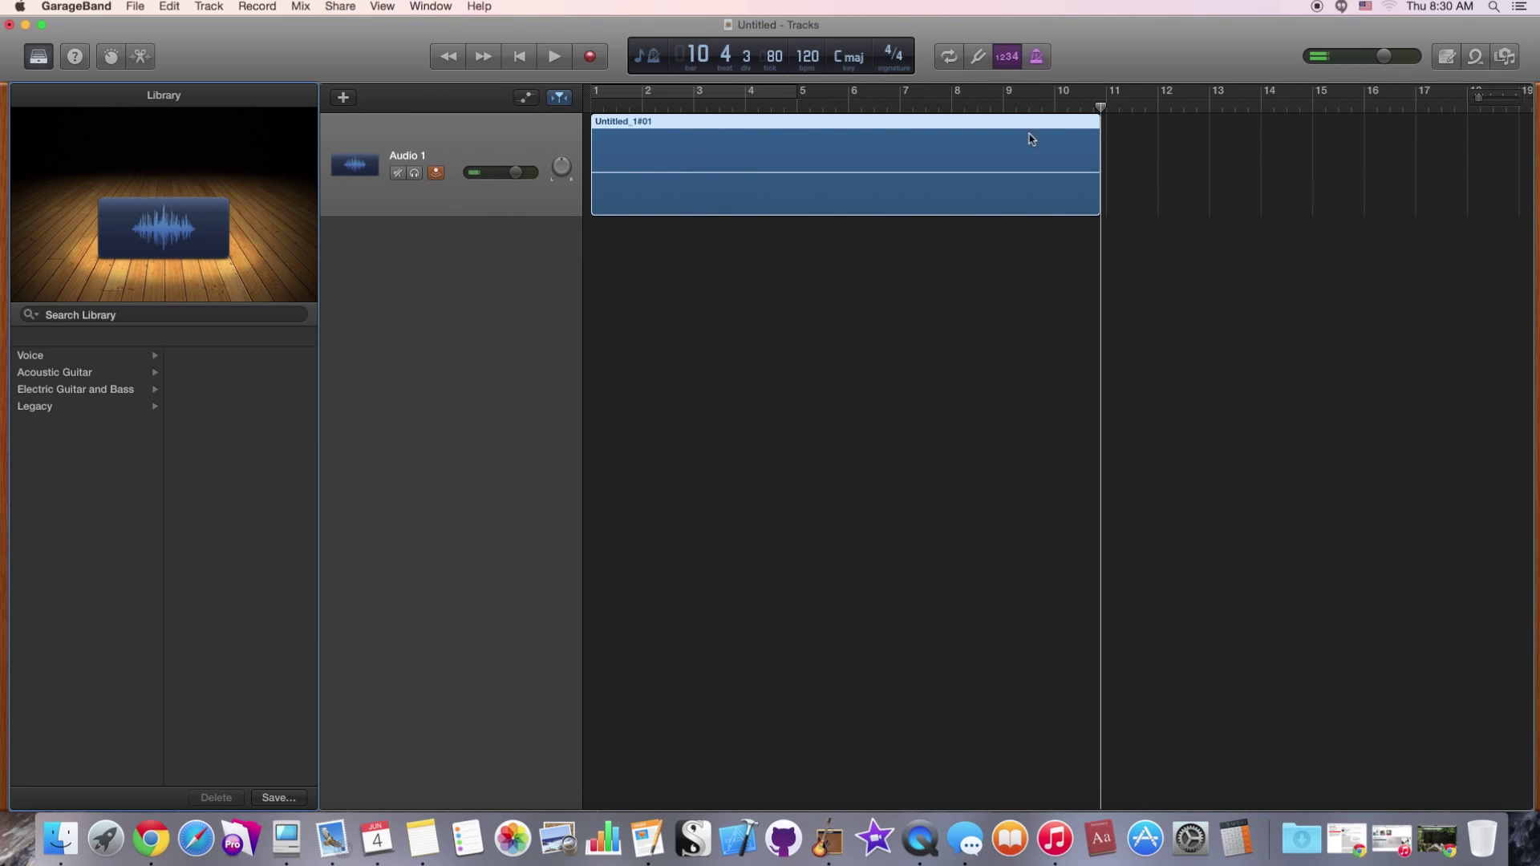
Play the recording from near its start and stop just past bar 3
drag(1101, 108, 587, 107)
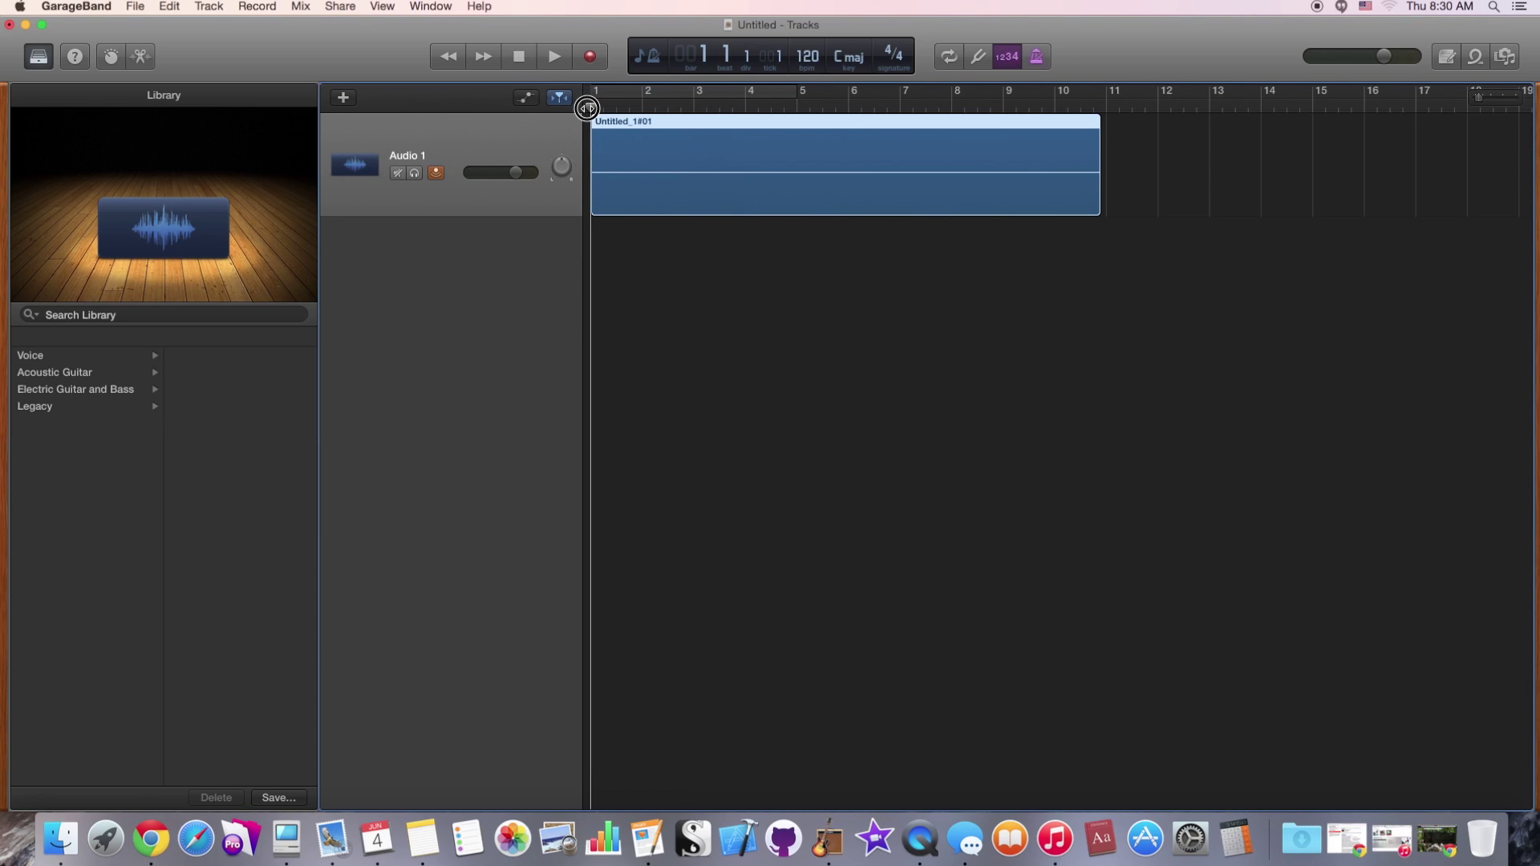
click(554, 56)
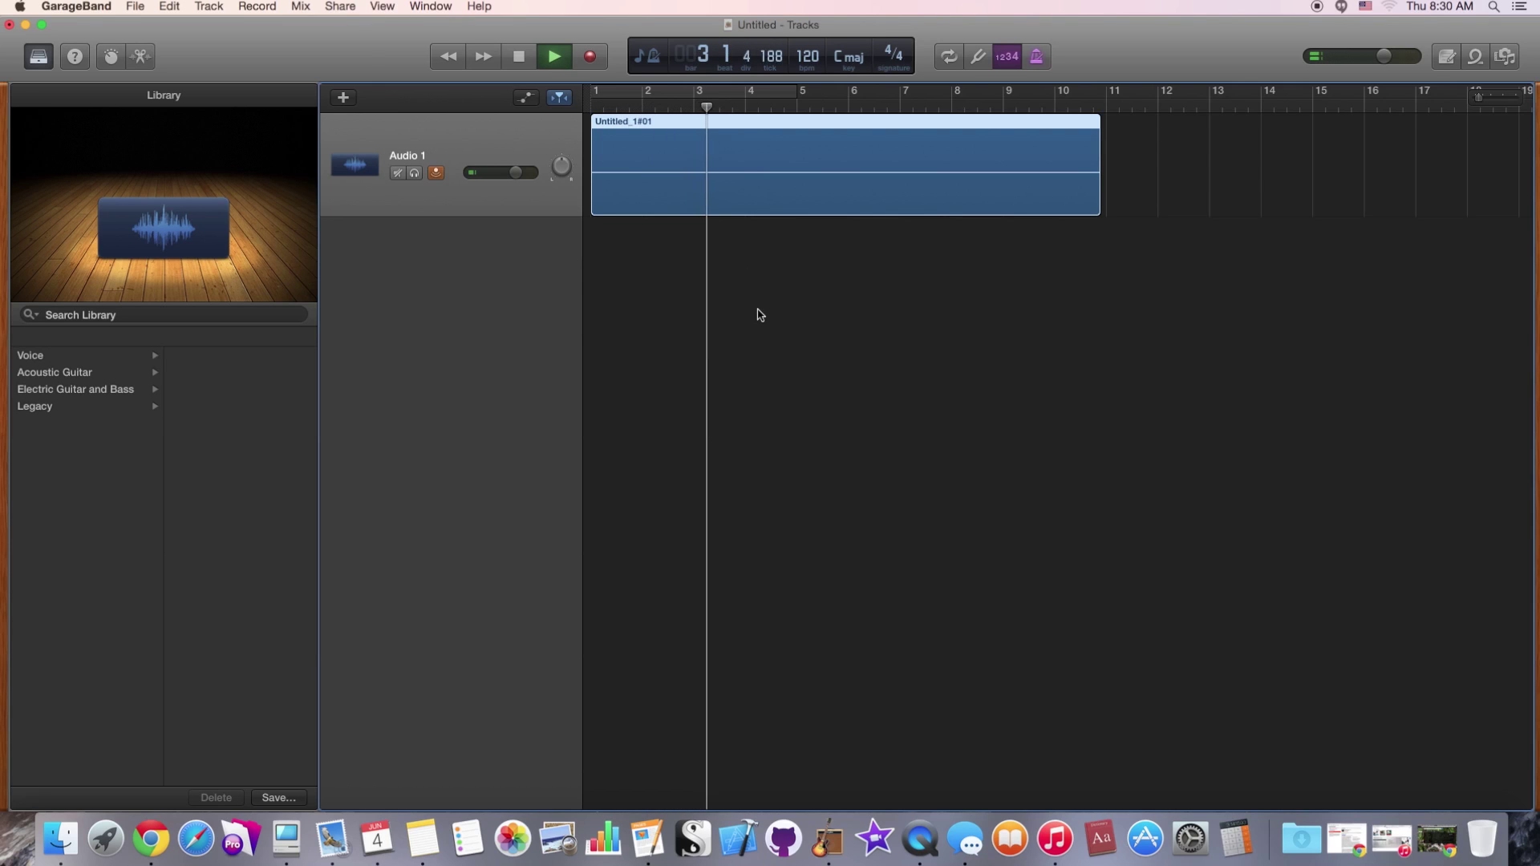
key(space)
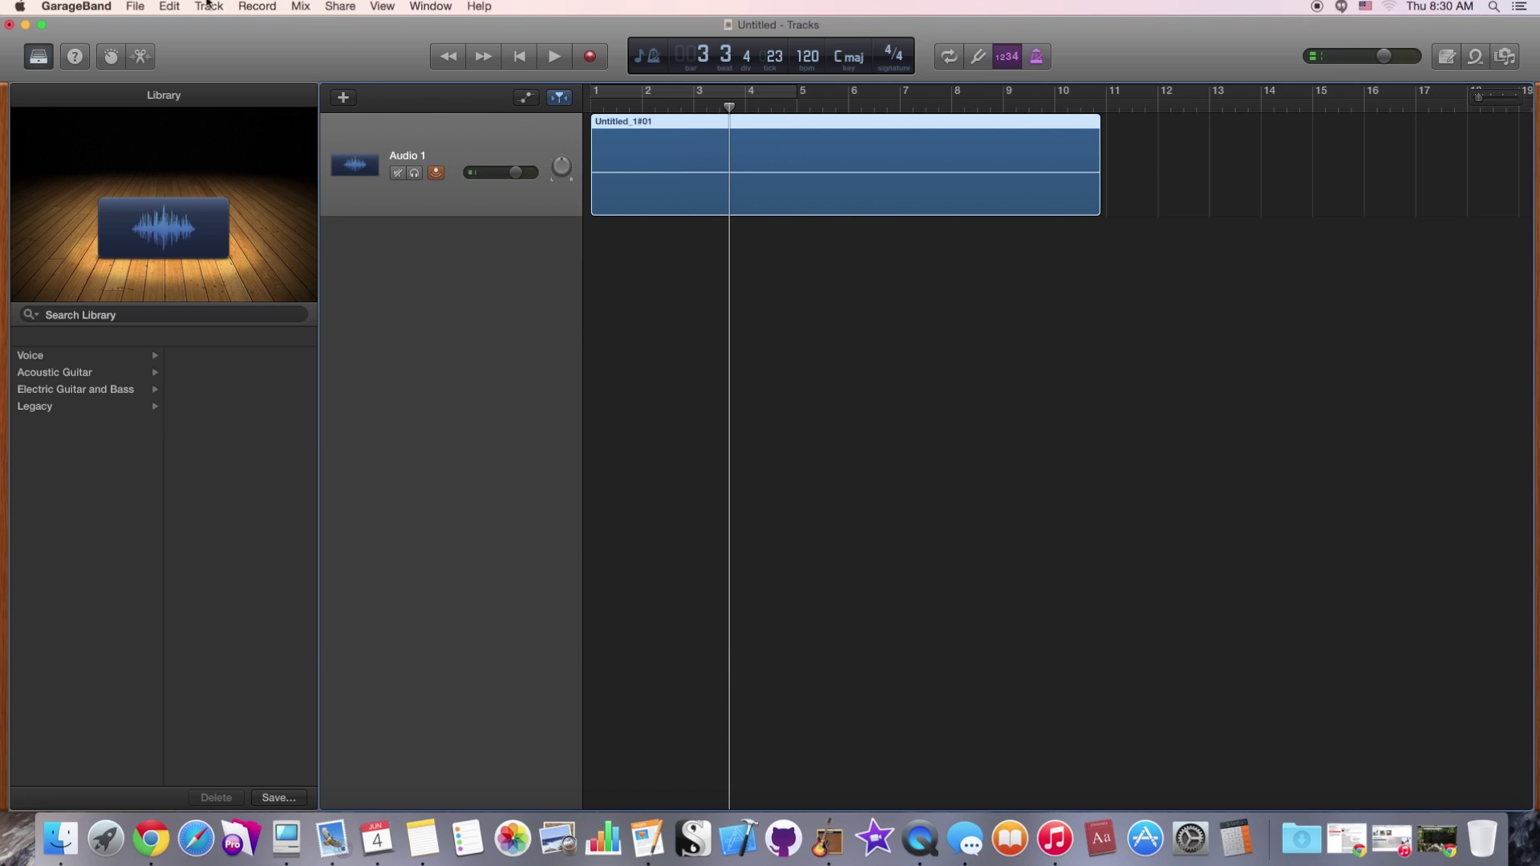
Split the voice region at bar 4 into Untitled_1#01.1 and Untitled_1#01.2
click(169, 7)
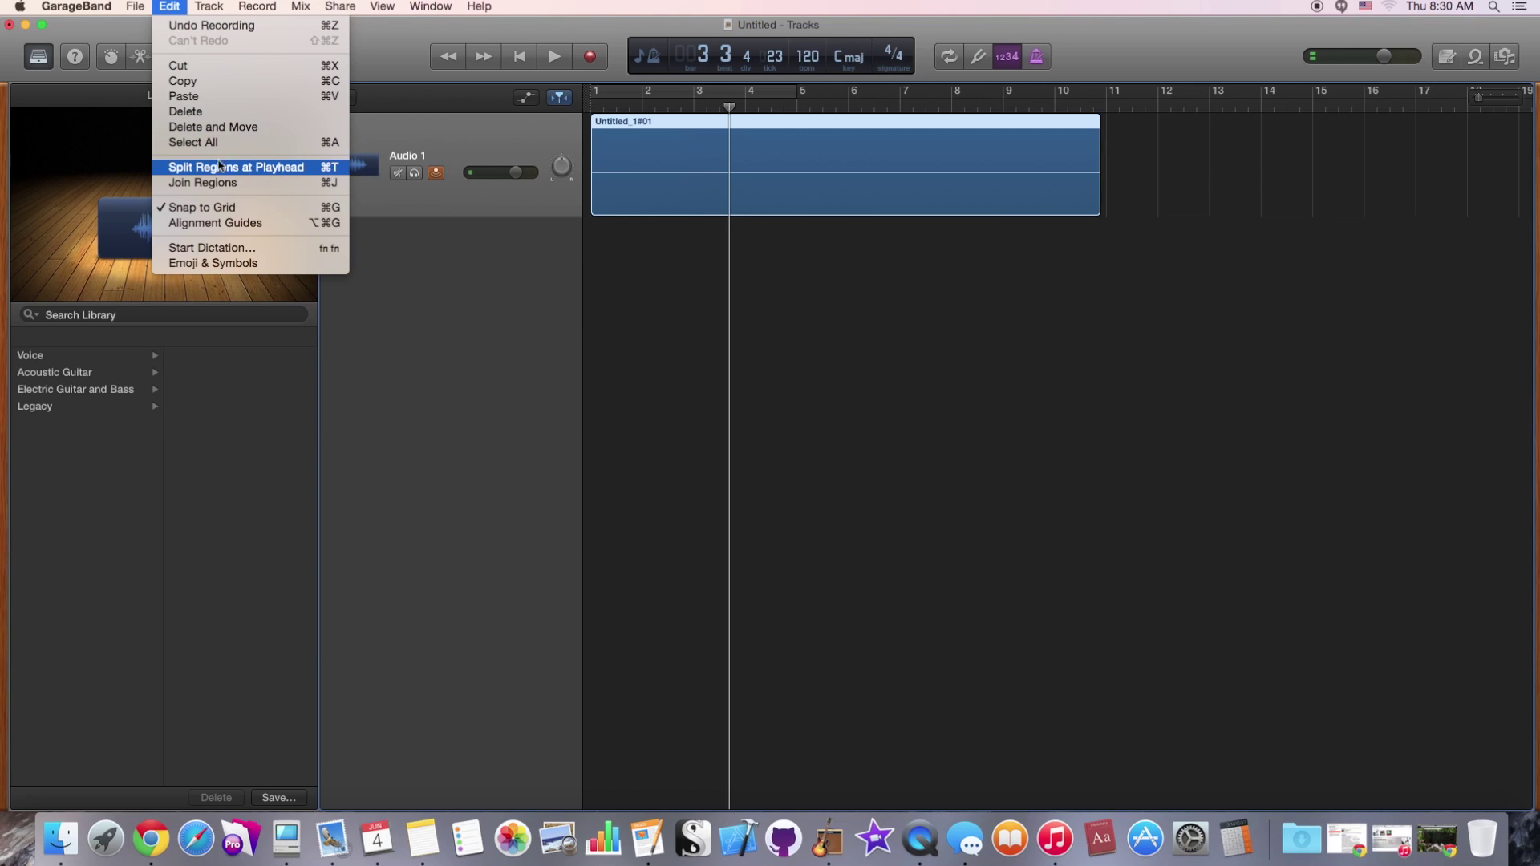
click(170, 167)
click(332, 170)
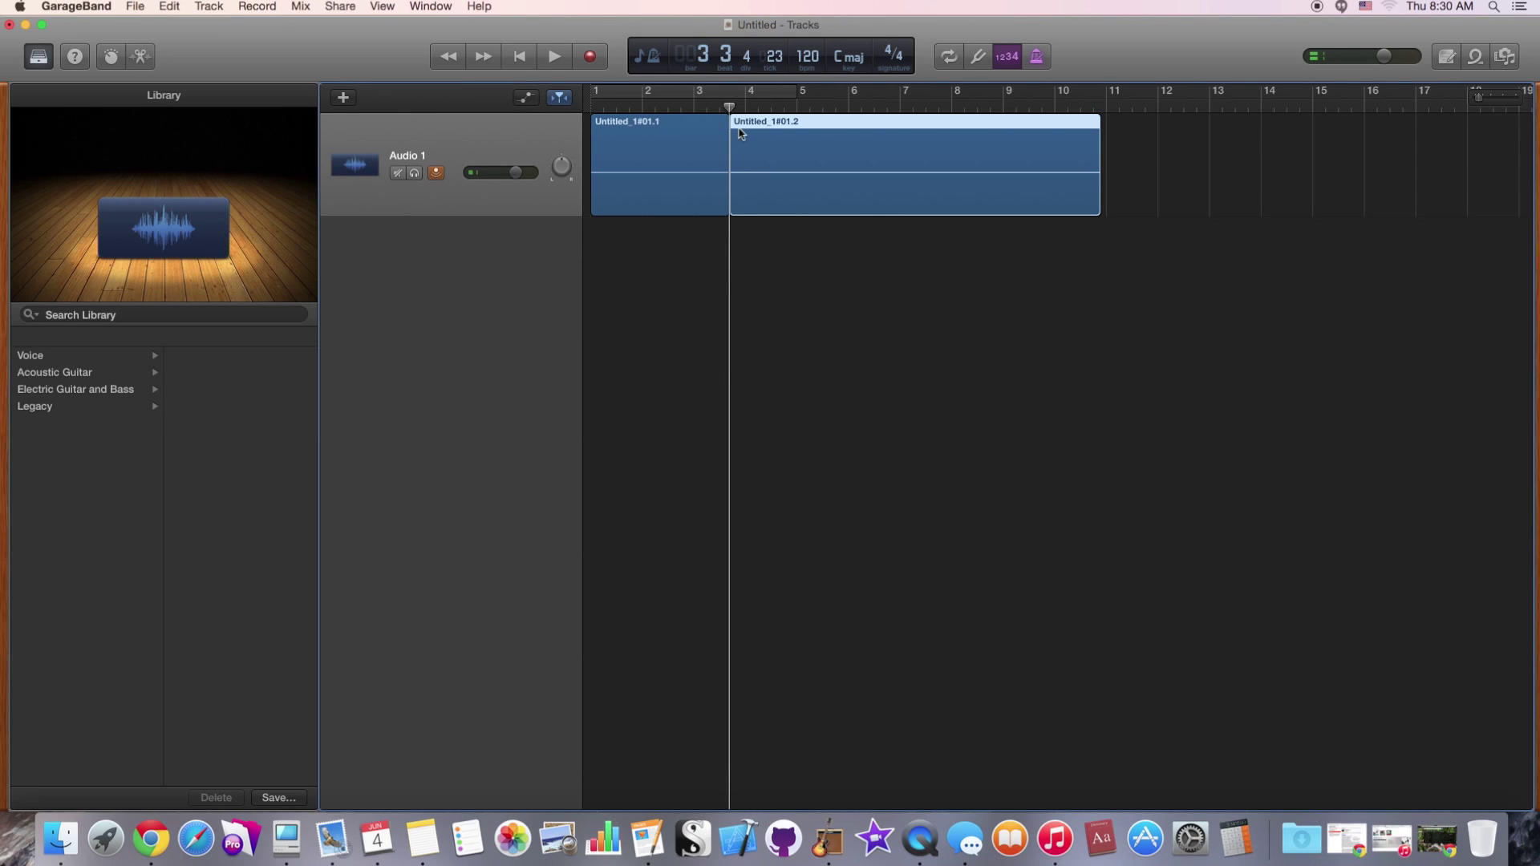
Play on and split the region again where the unwanted part ends
key(space)
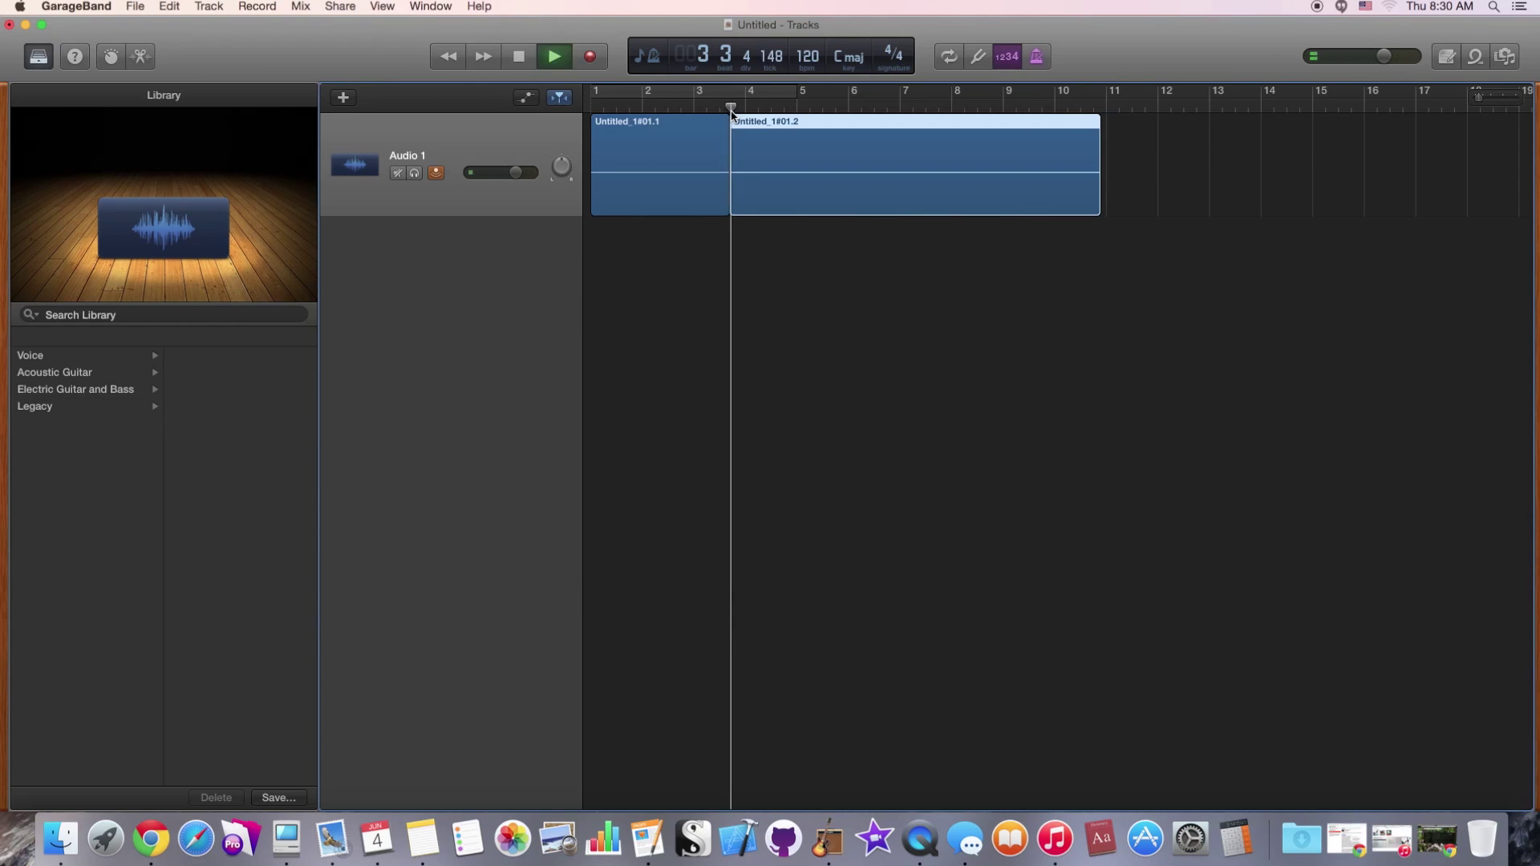
key(space)
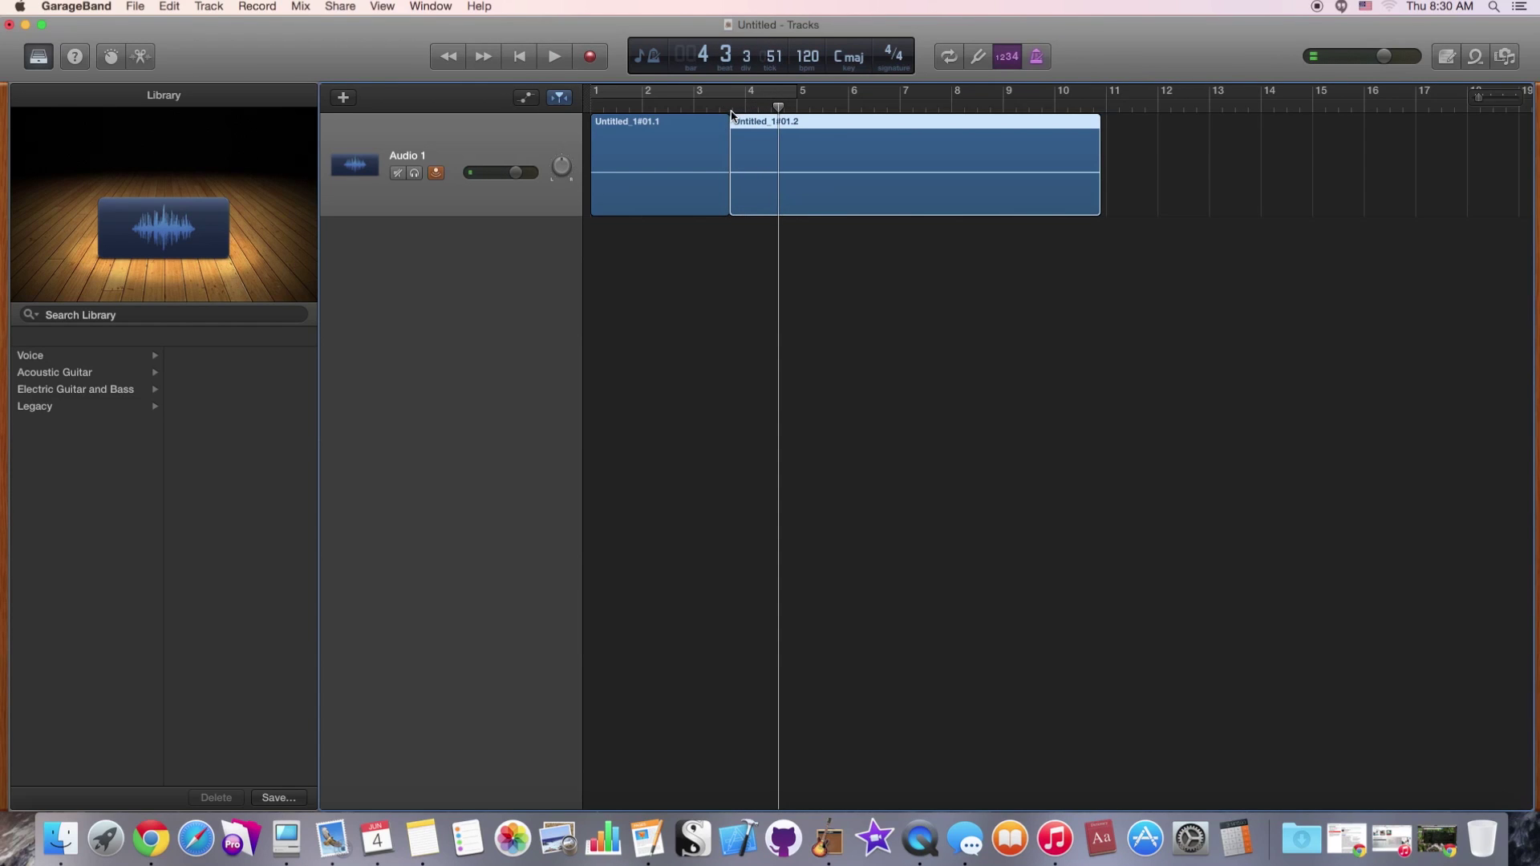
key(super+t)
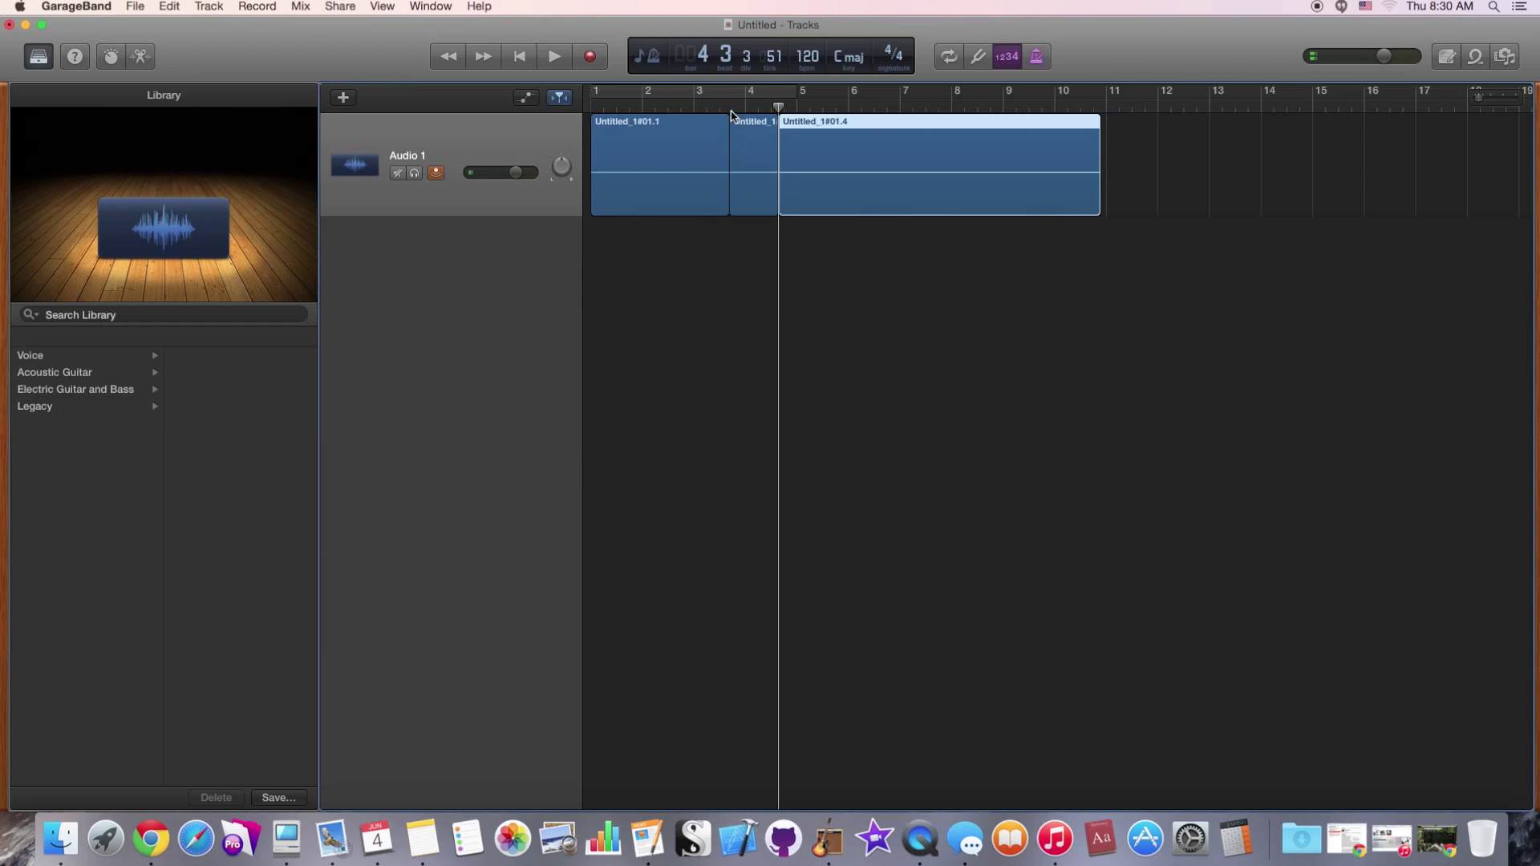
Delete the short middle region, close the gap, and replay the edit from bar 3
click(663, 139)
click(749, 145)
key(Delete)
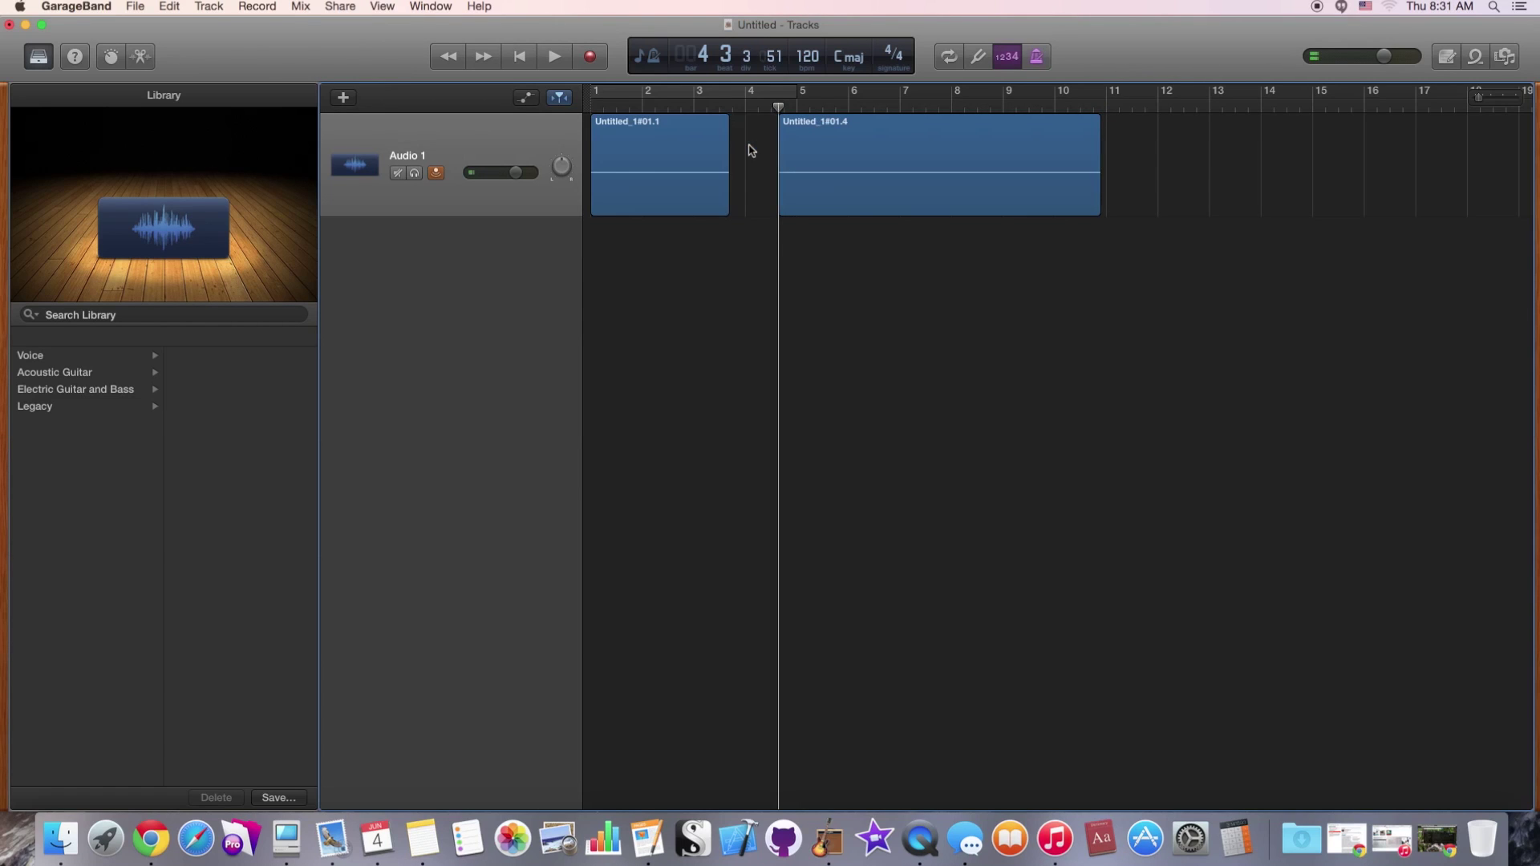
drag(805, 155, 758, 153)
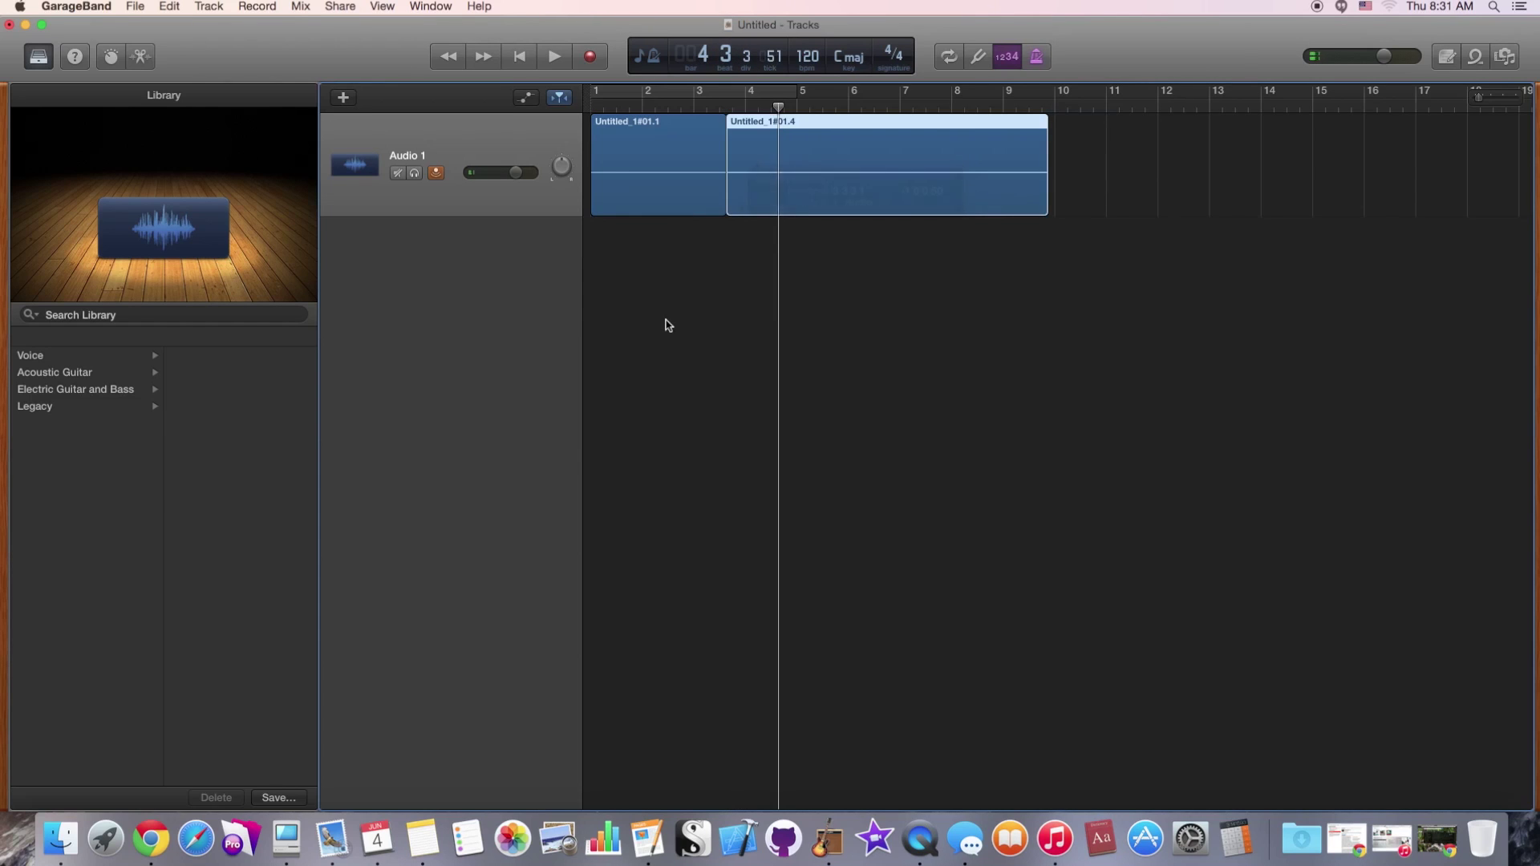
click(695, 109)
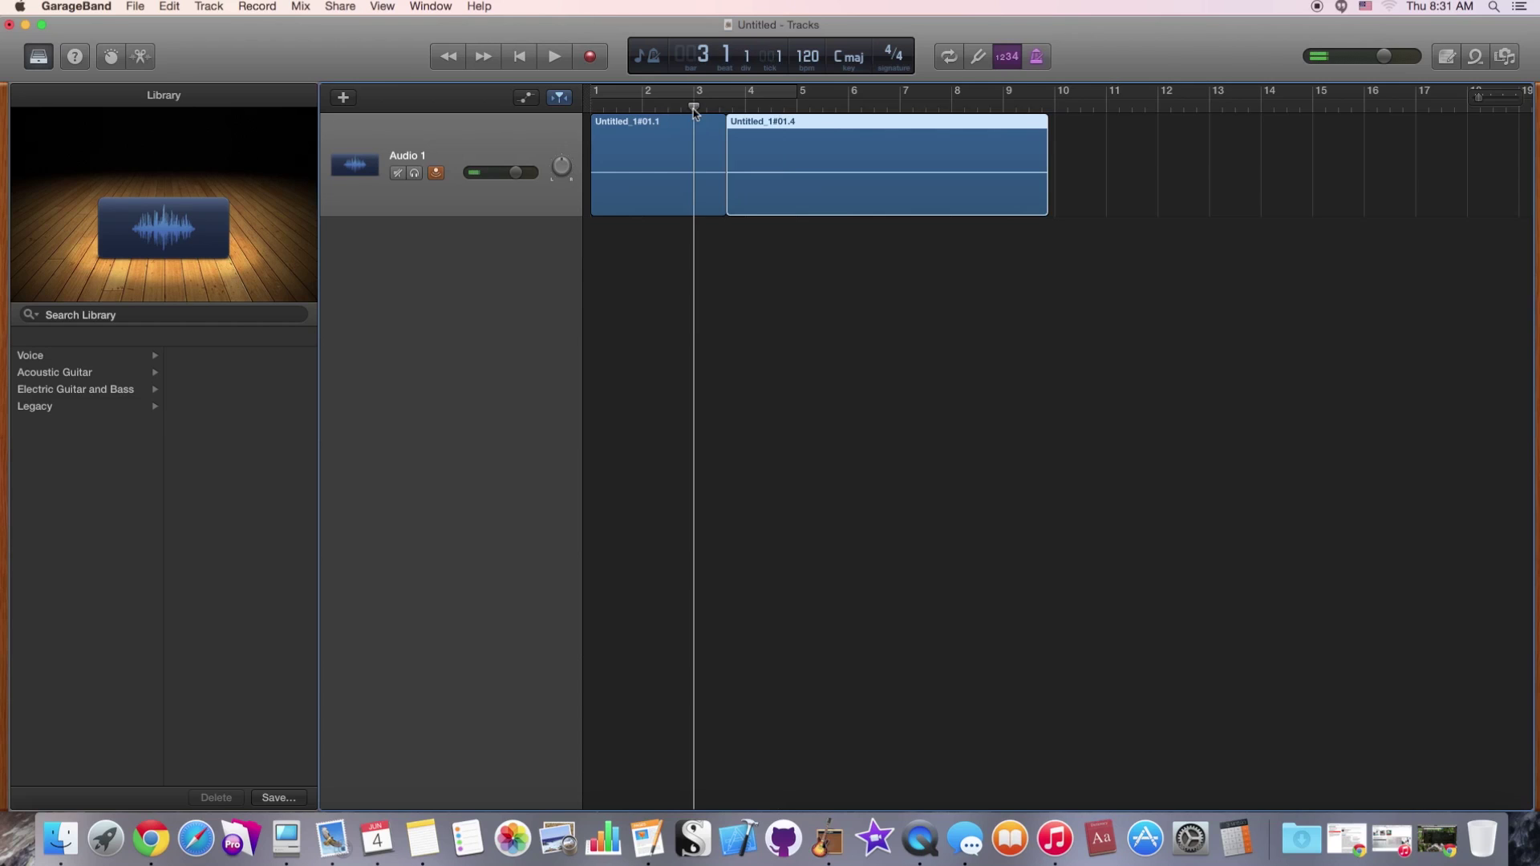
key(space)
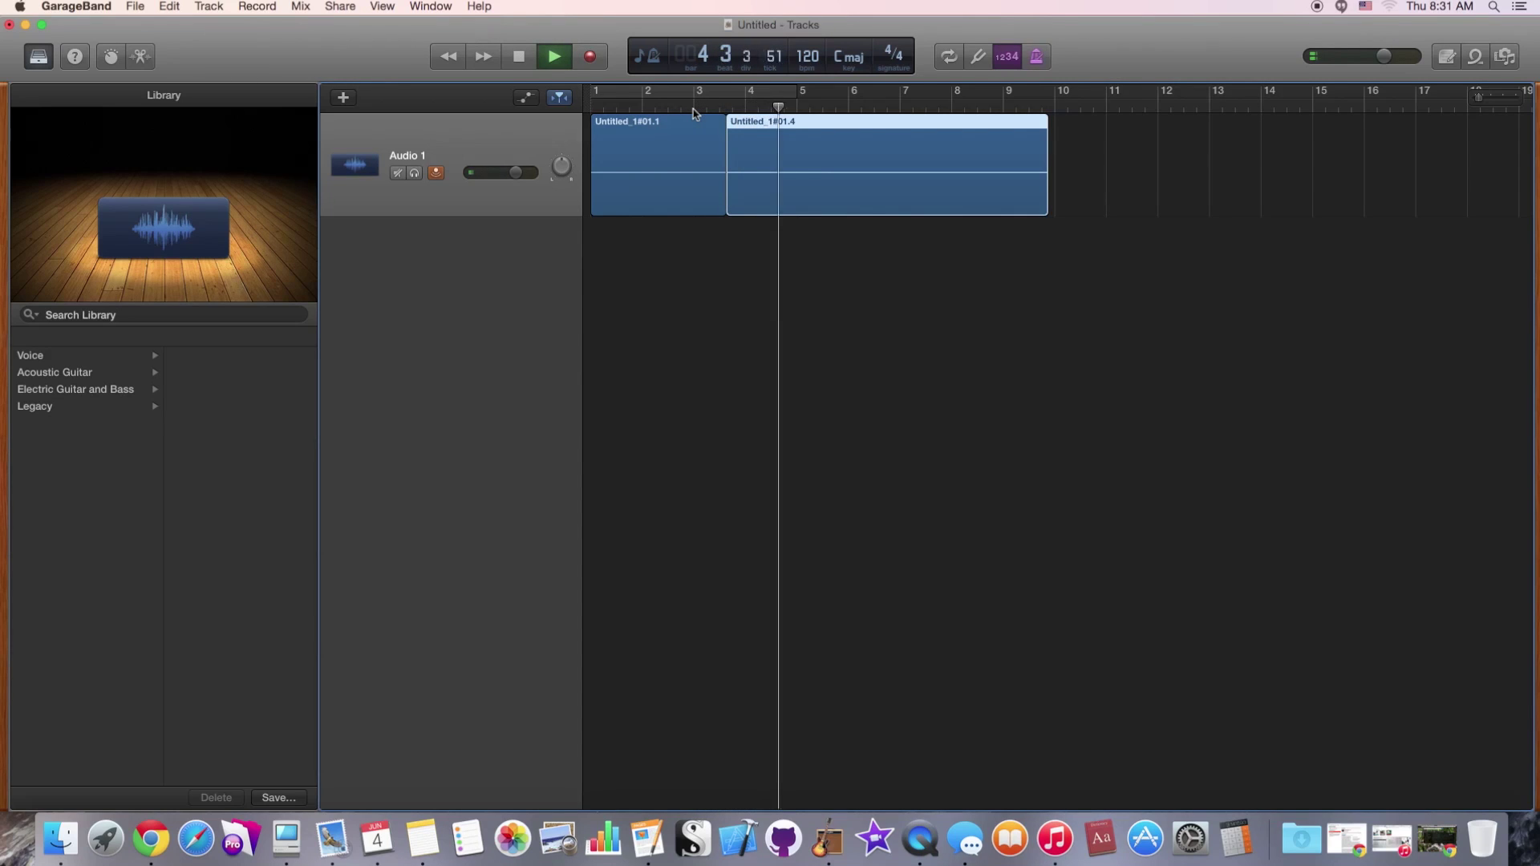
Browse the iTunes and GarageBand media sources, then show the Apple Loops browser with 1914 loops
key(space)
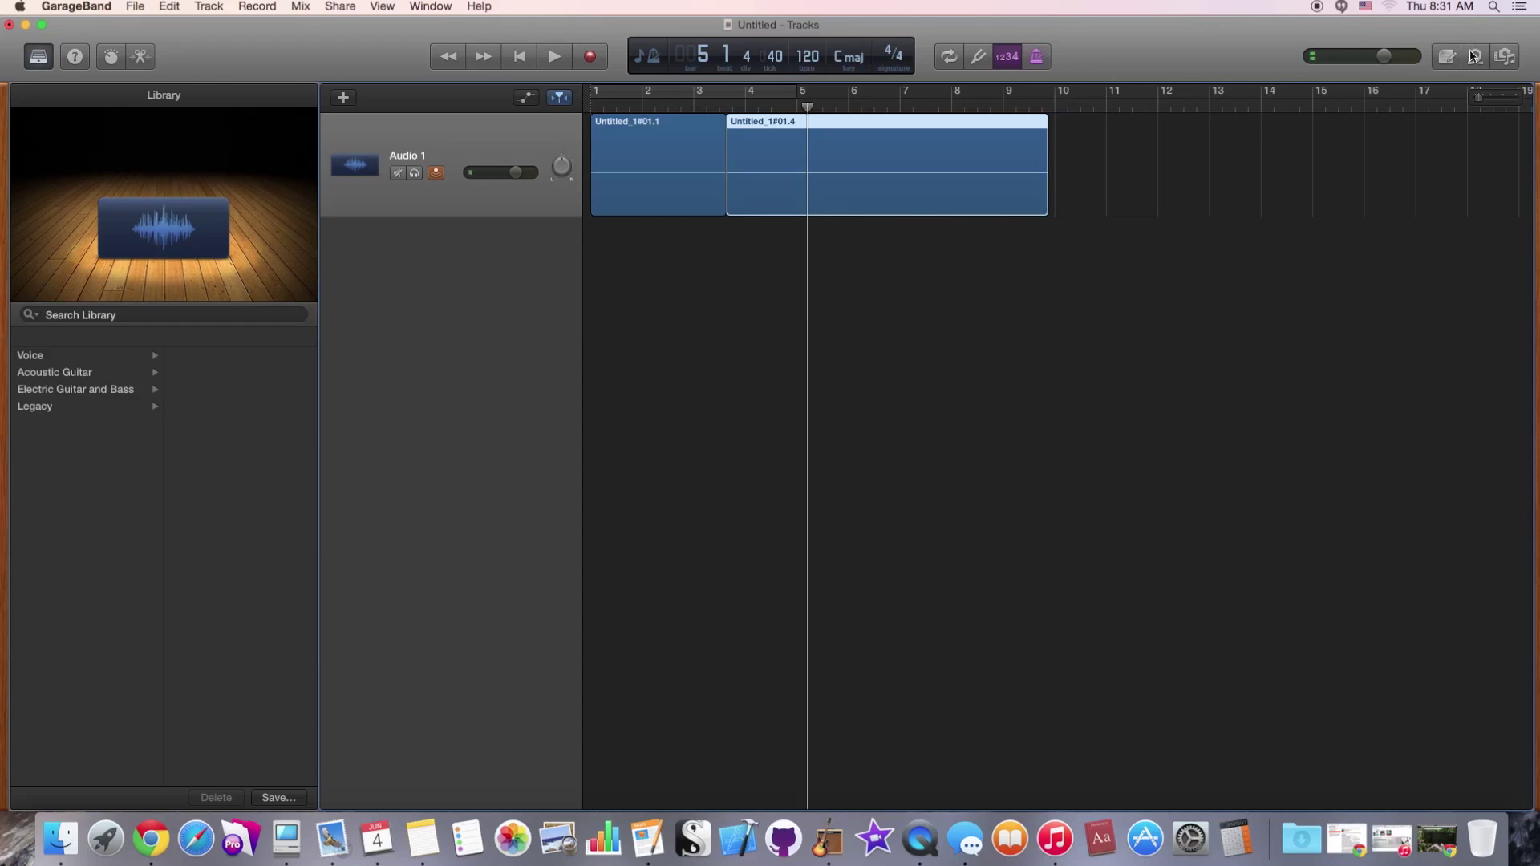
click(1502, 61)
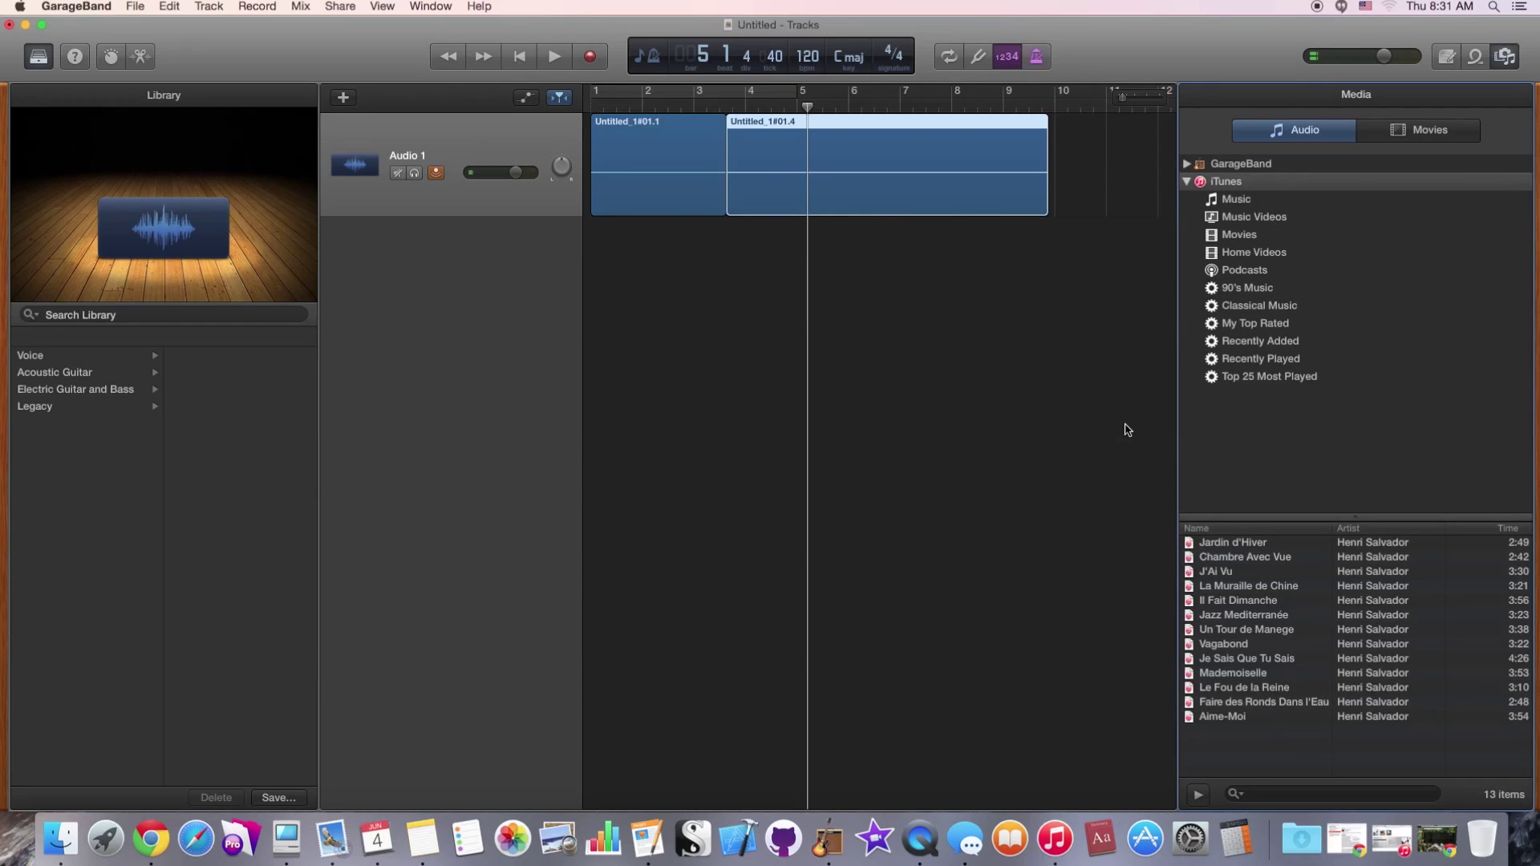
click(1235, 200)
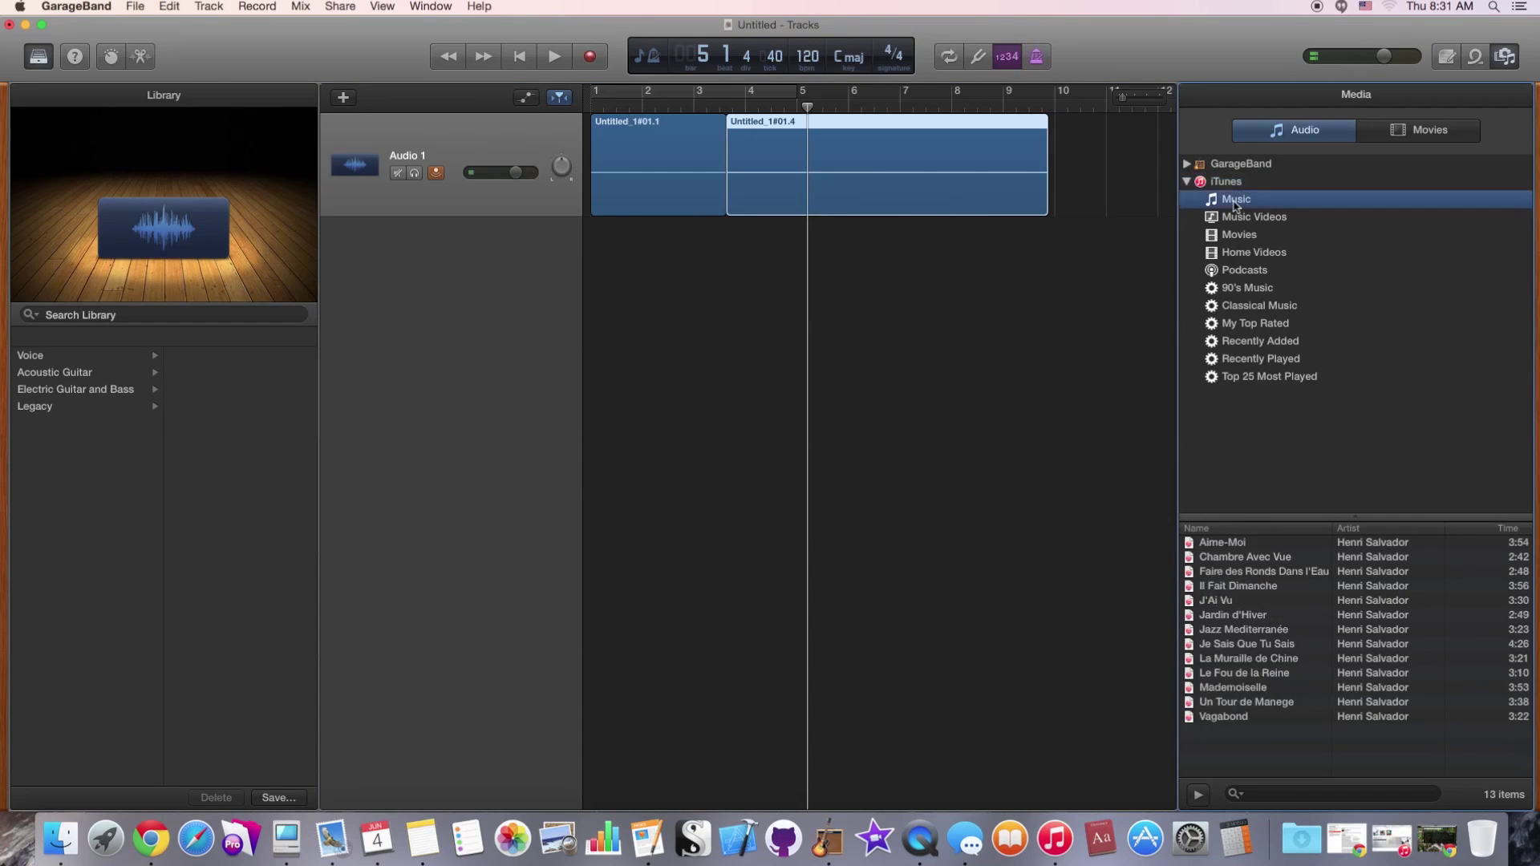
click(1235, 270)
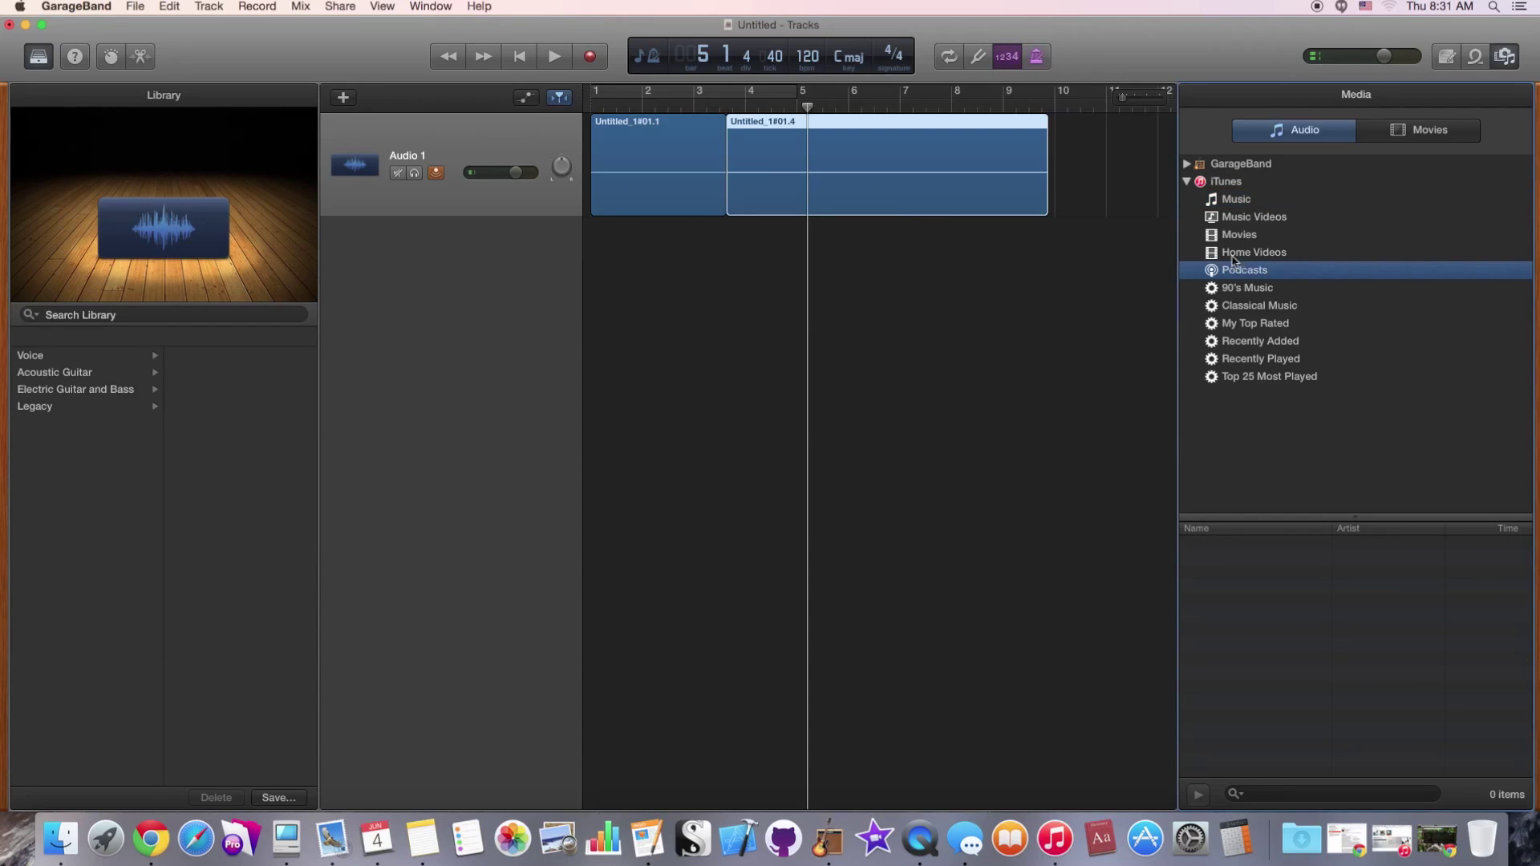
click(1187, 165)
click(1187, 200)
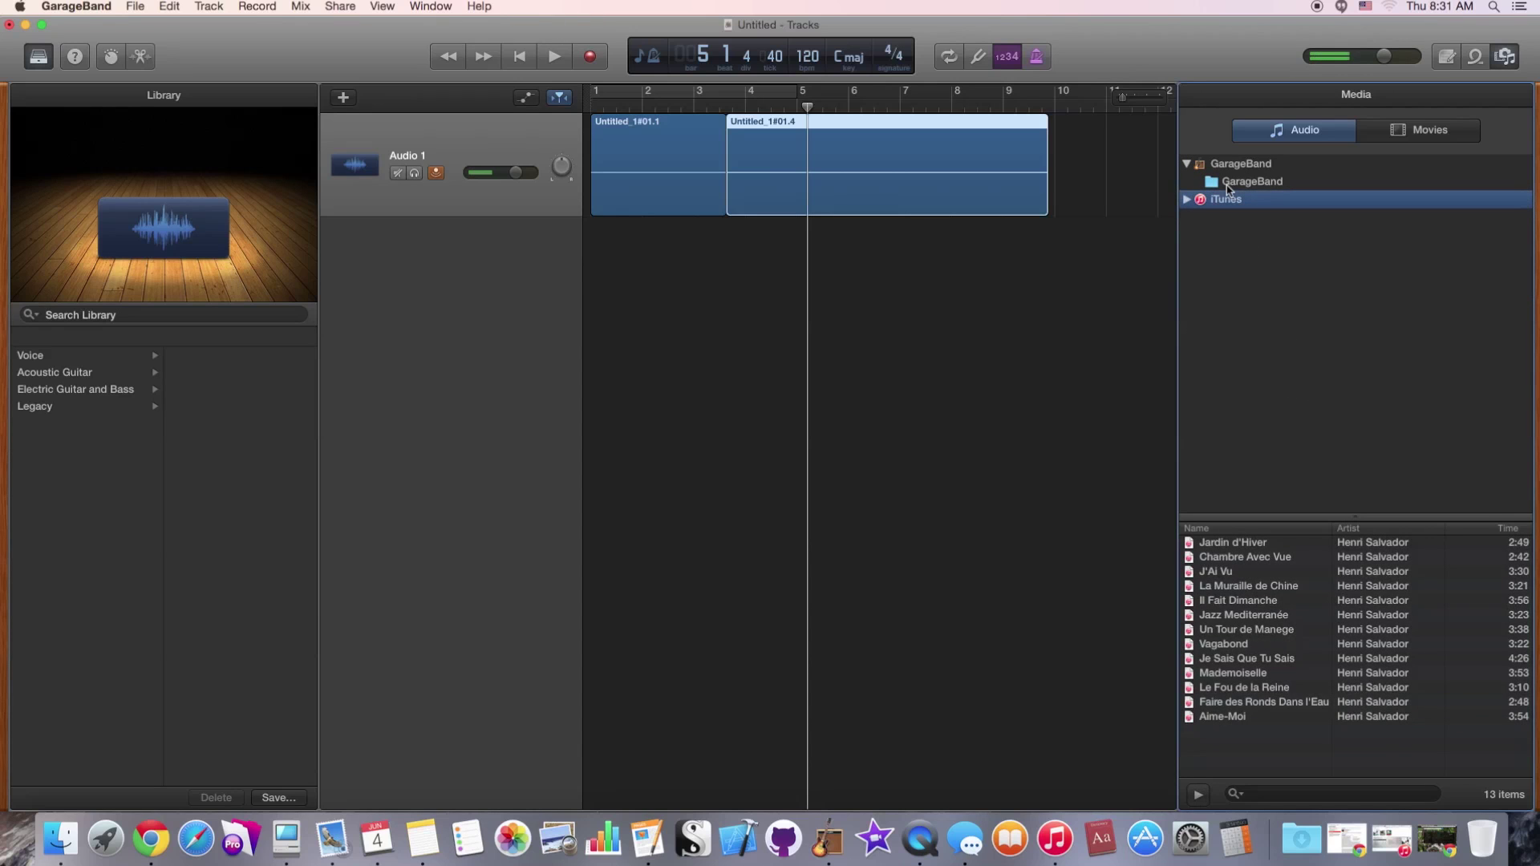
click(1227, 185)
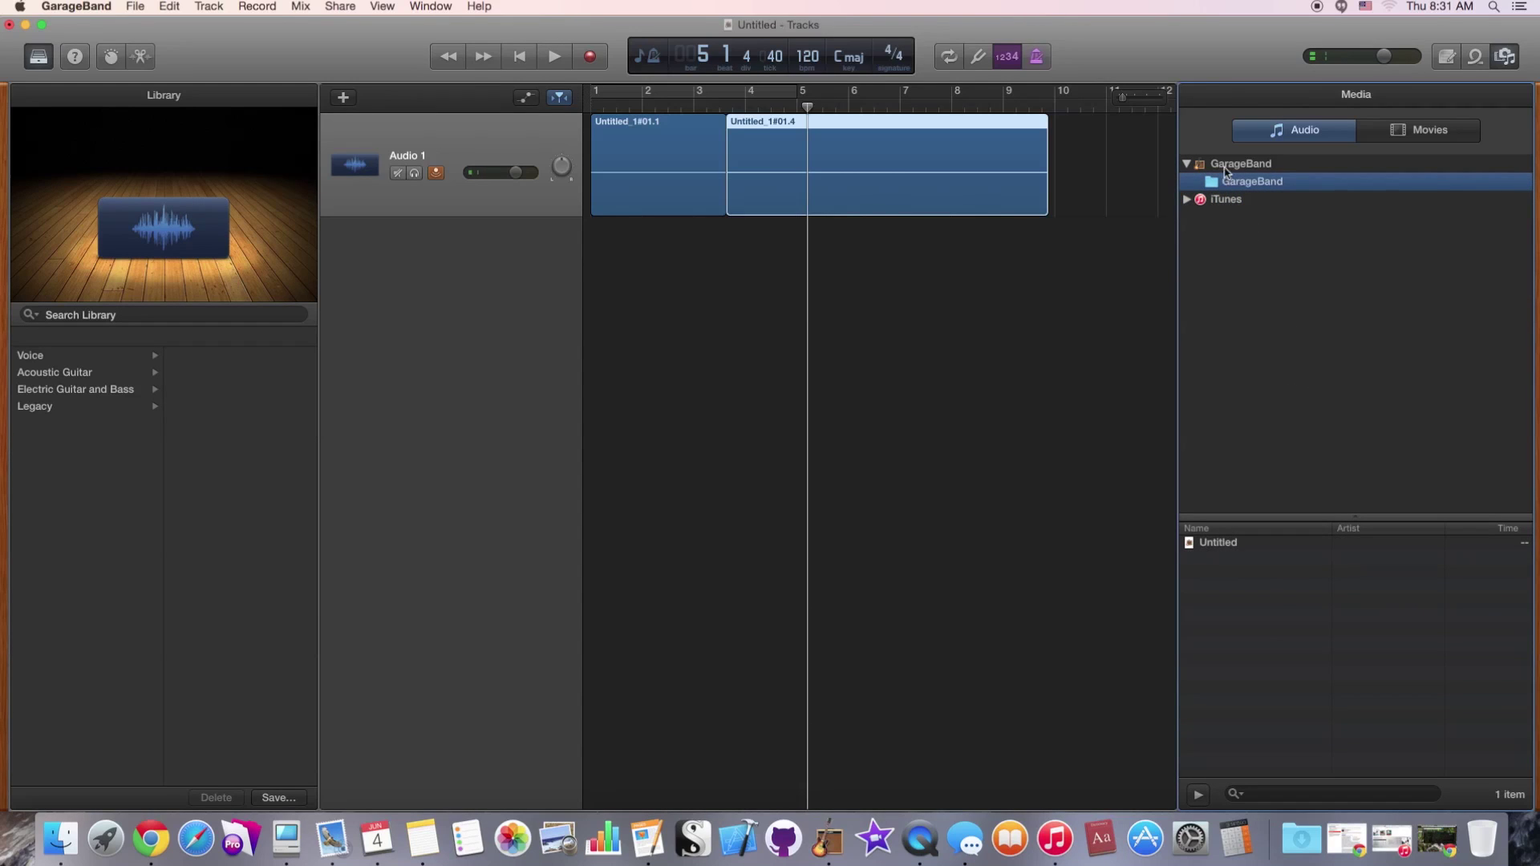
click(1224, 165)
click(1188, 199)
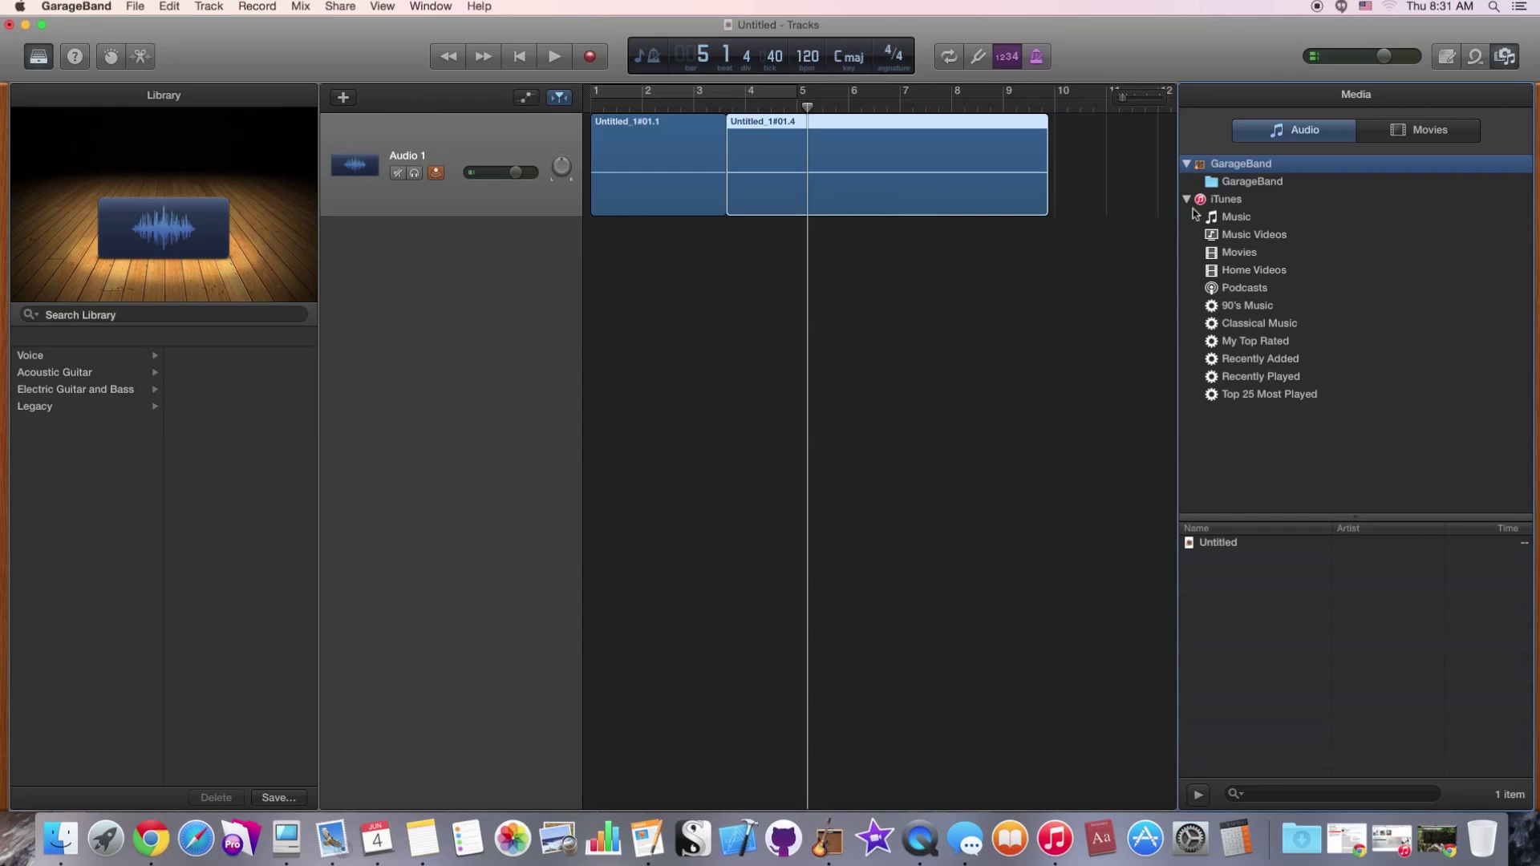
click(1474, 58)
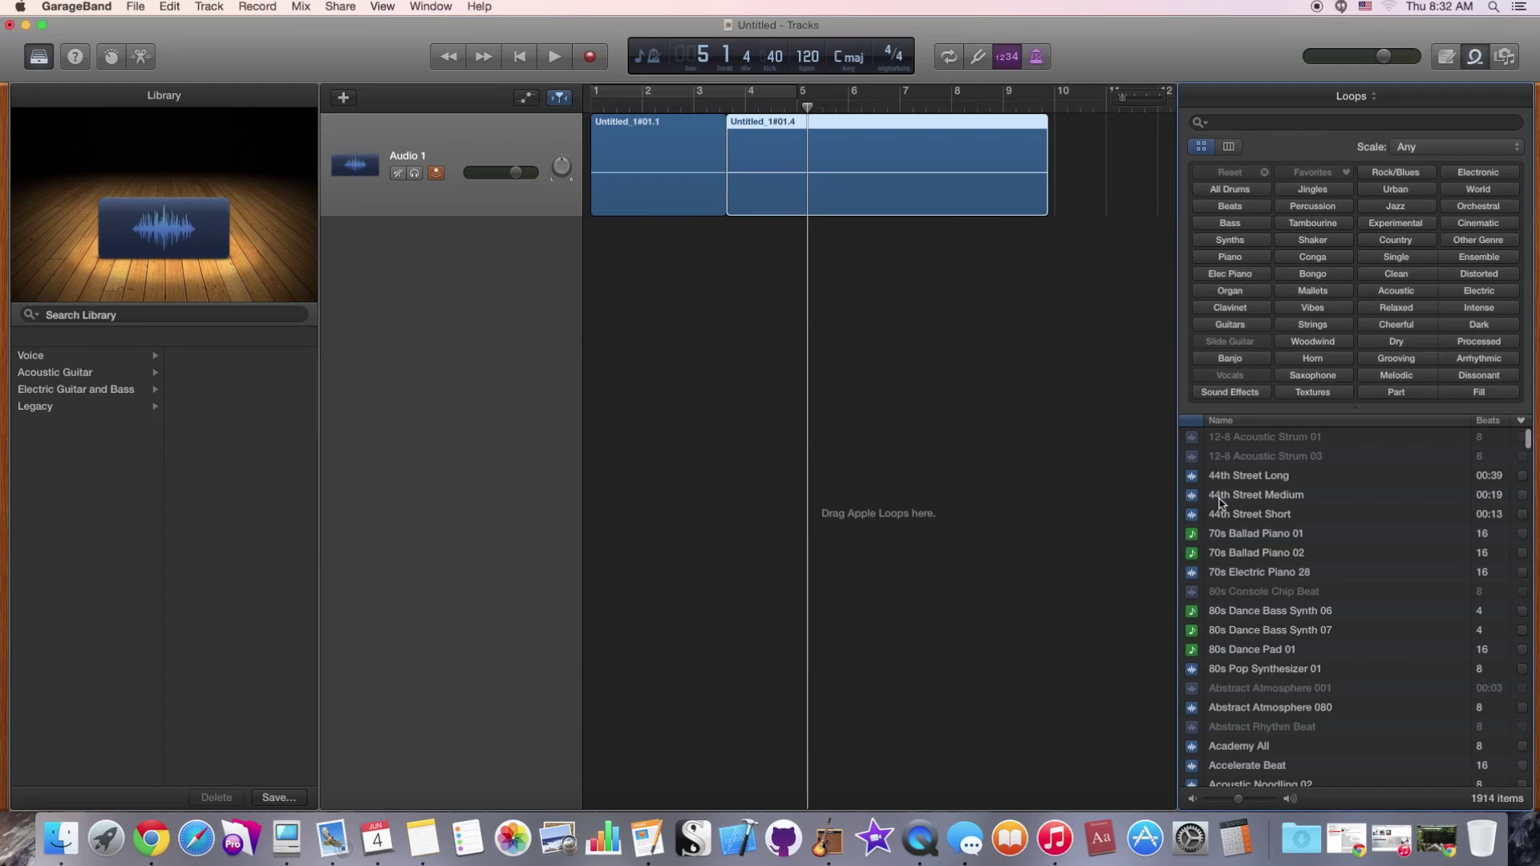
Preview 44th Street Medium, then drag the 01:18 Acoustic Sunrise loop onto a new track
click(1219, 498)
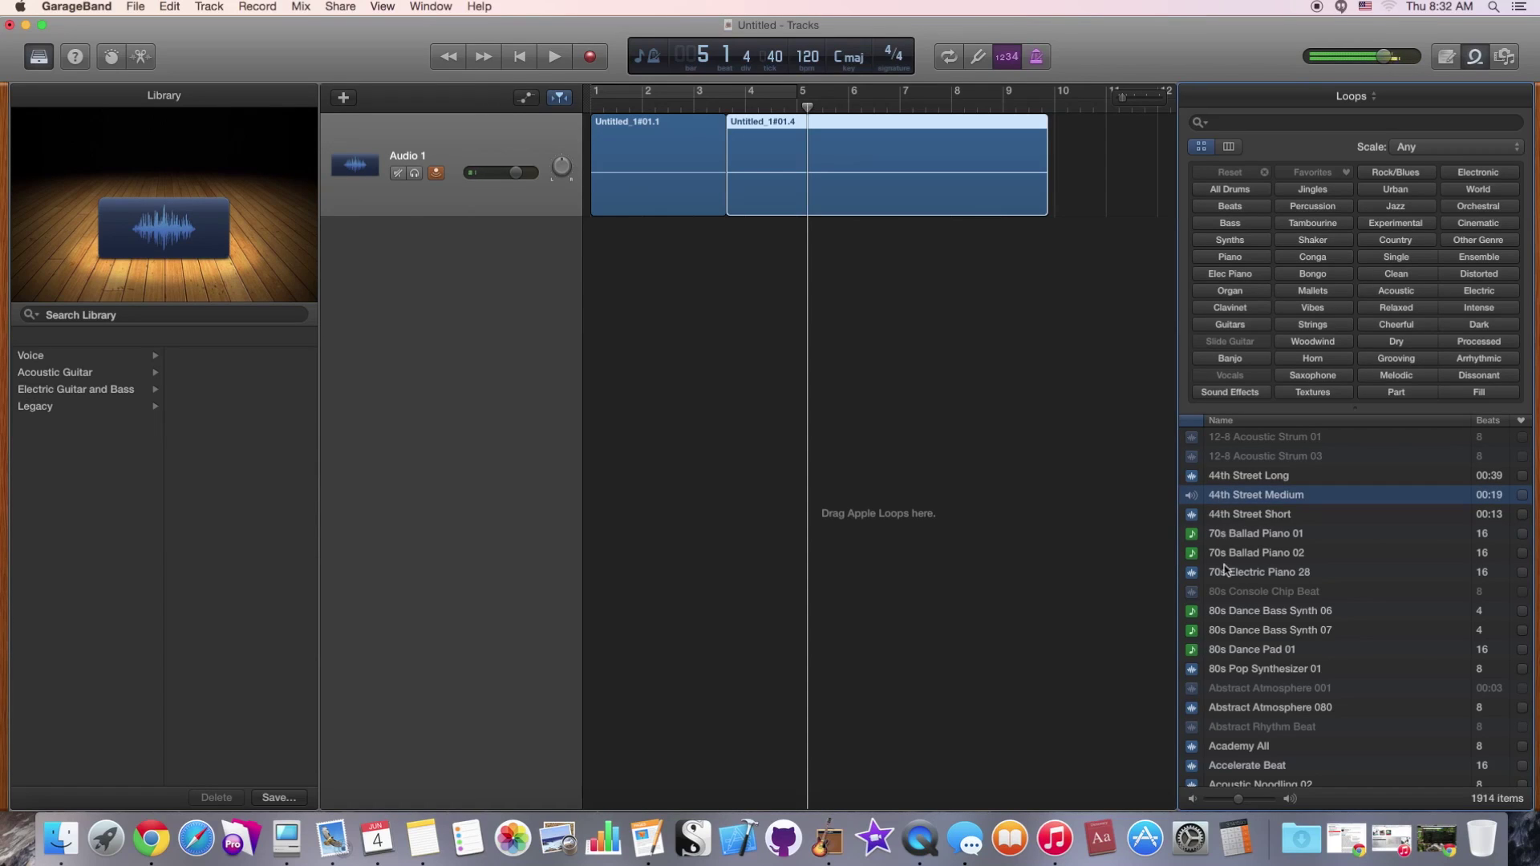
scroll(1223, 584, down, 10)
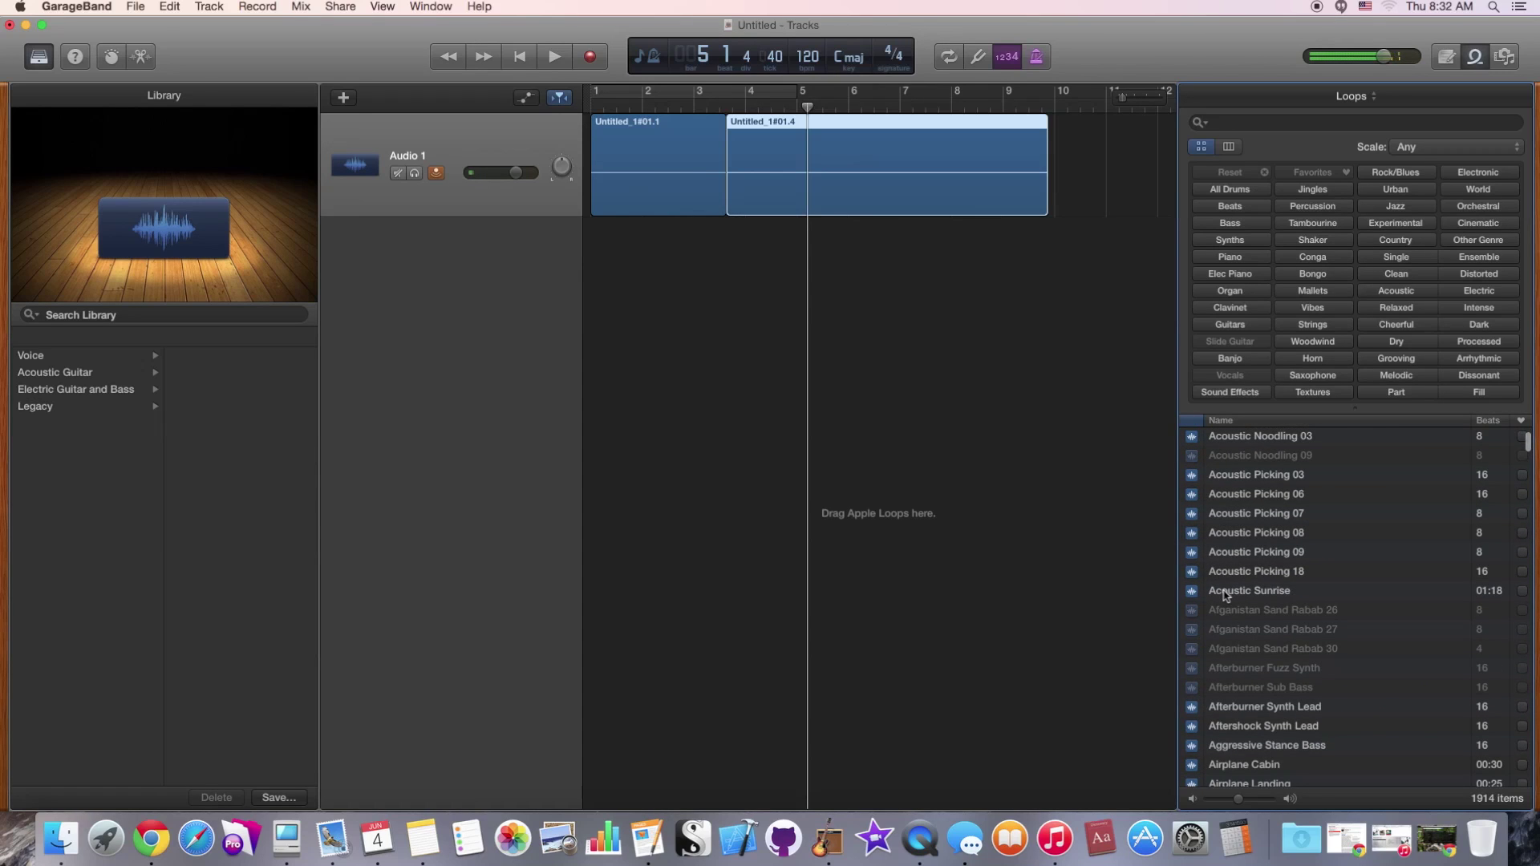
click(1223, 593)
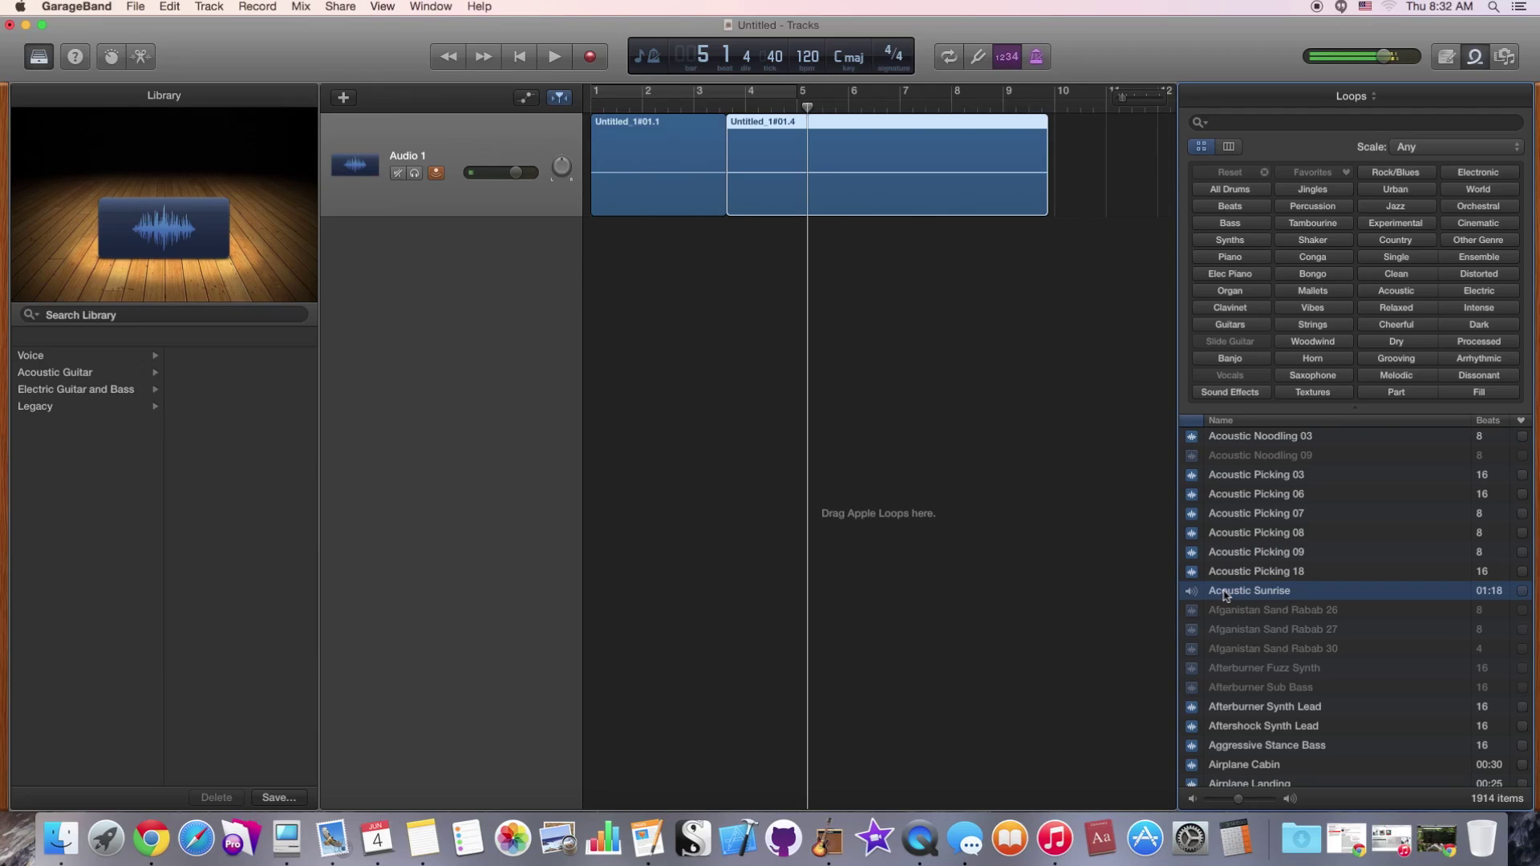
drag(1224, 594, 543, 553)
Shift both voice regions later so the first starts near bar 4, playhead near bar 5
scroll(628, 544, right, 5)
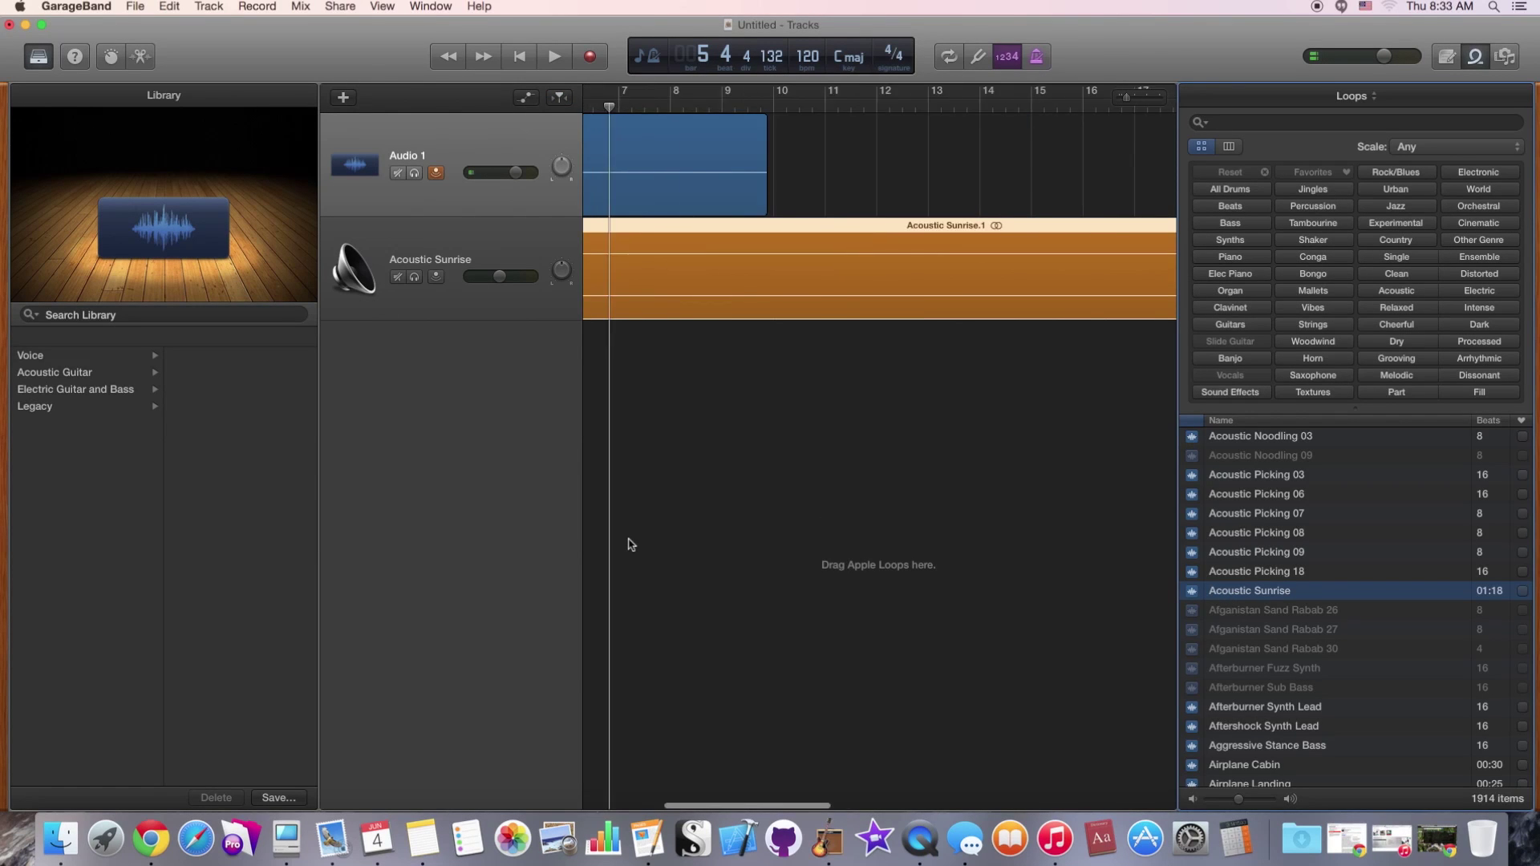
scroll(627, 544, left, 5)
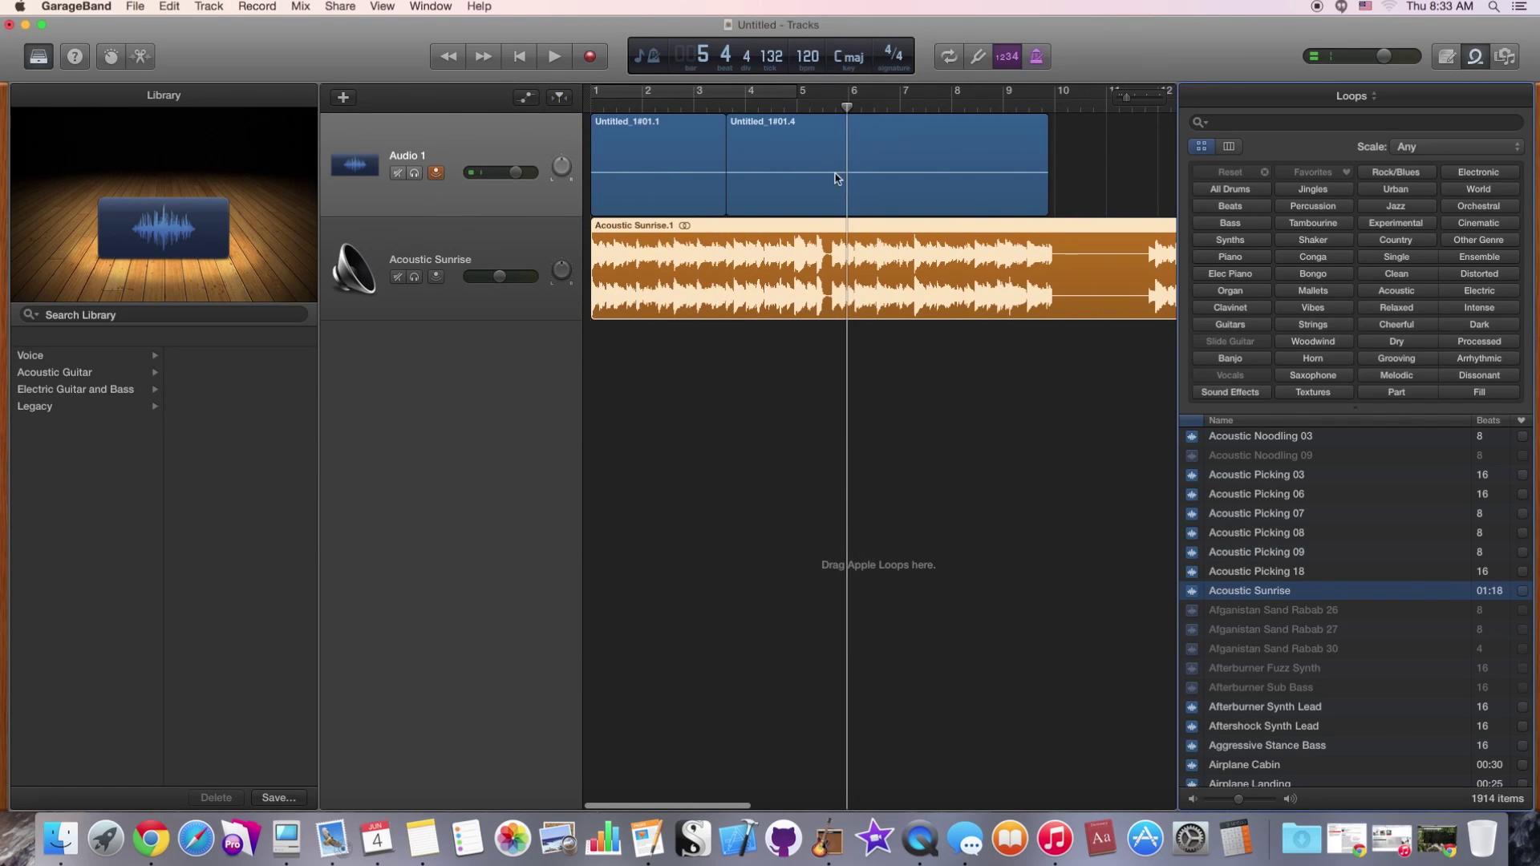
drag(902, 178, 1052, 190)
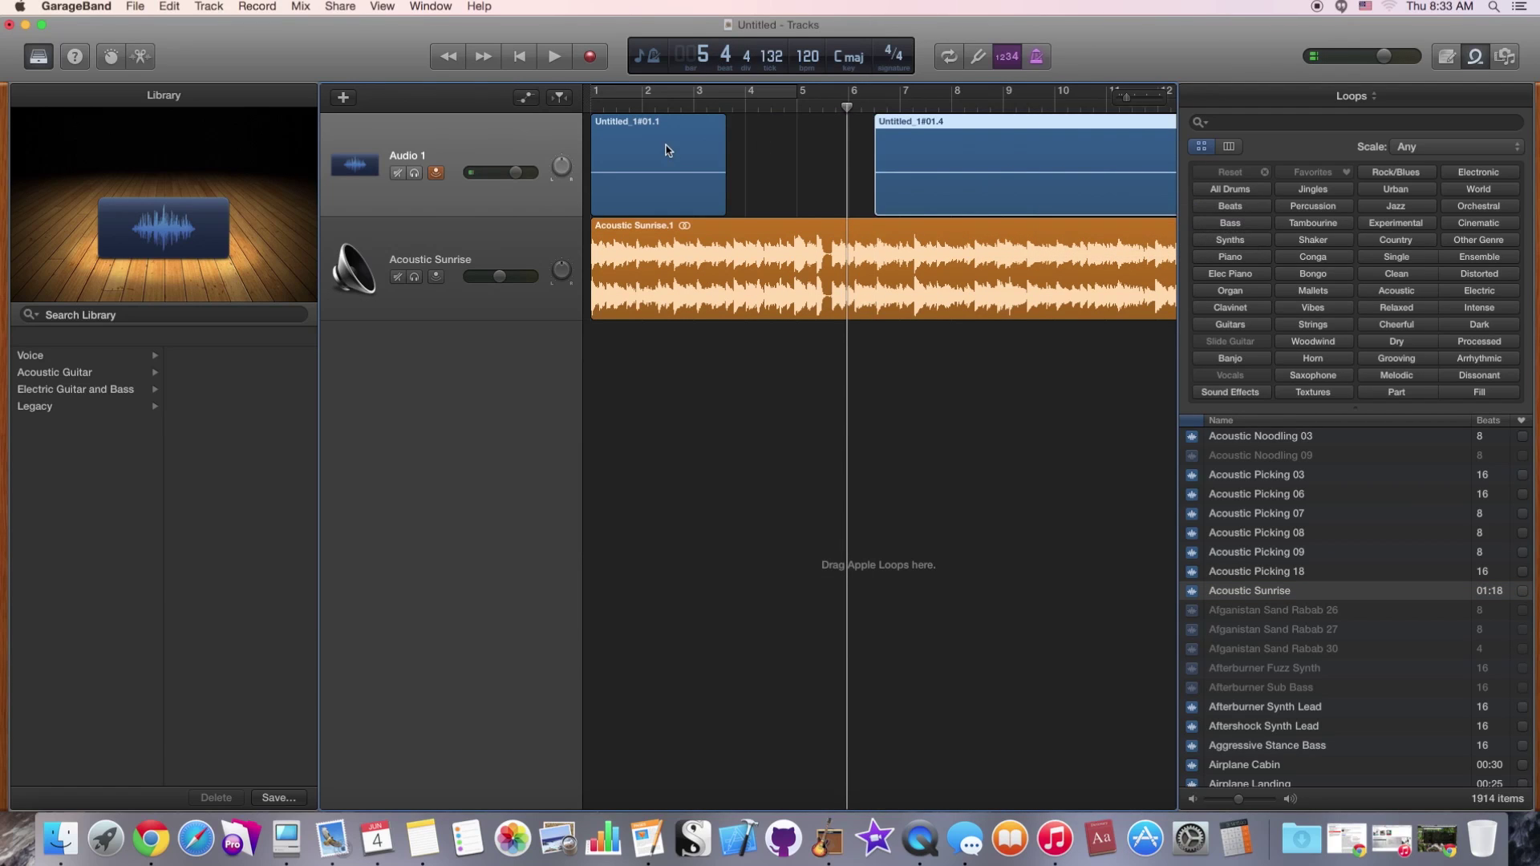
drag(668, 151, 745, 110)
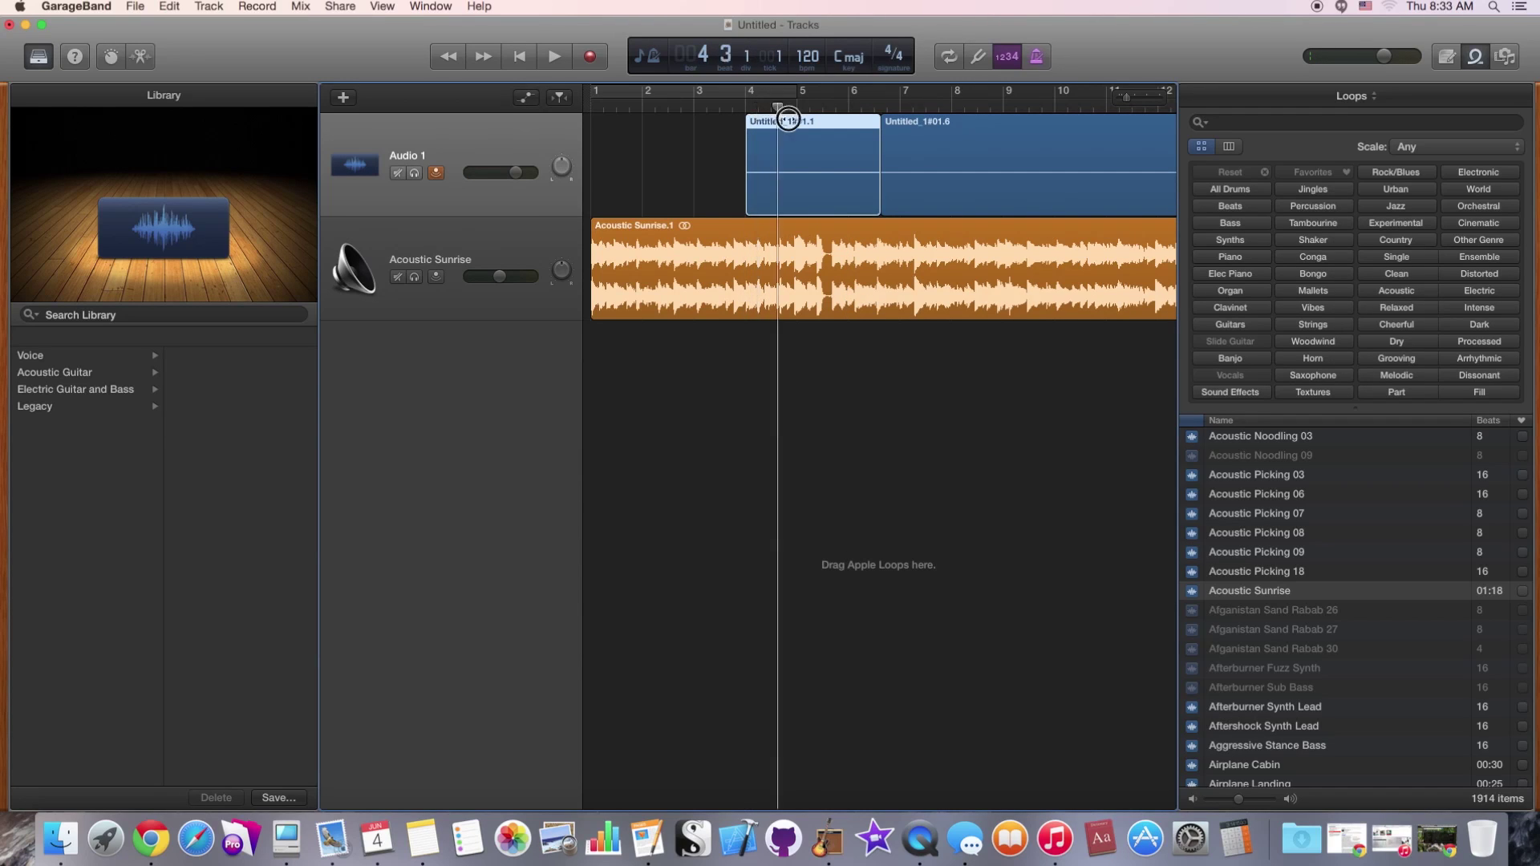
drag(788, 119, 828, 128)
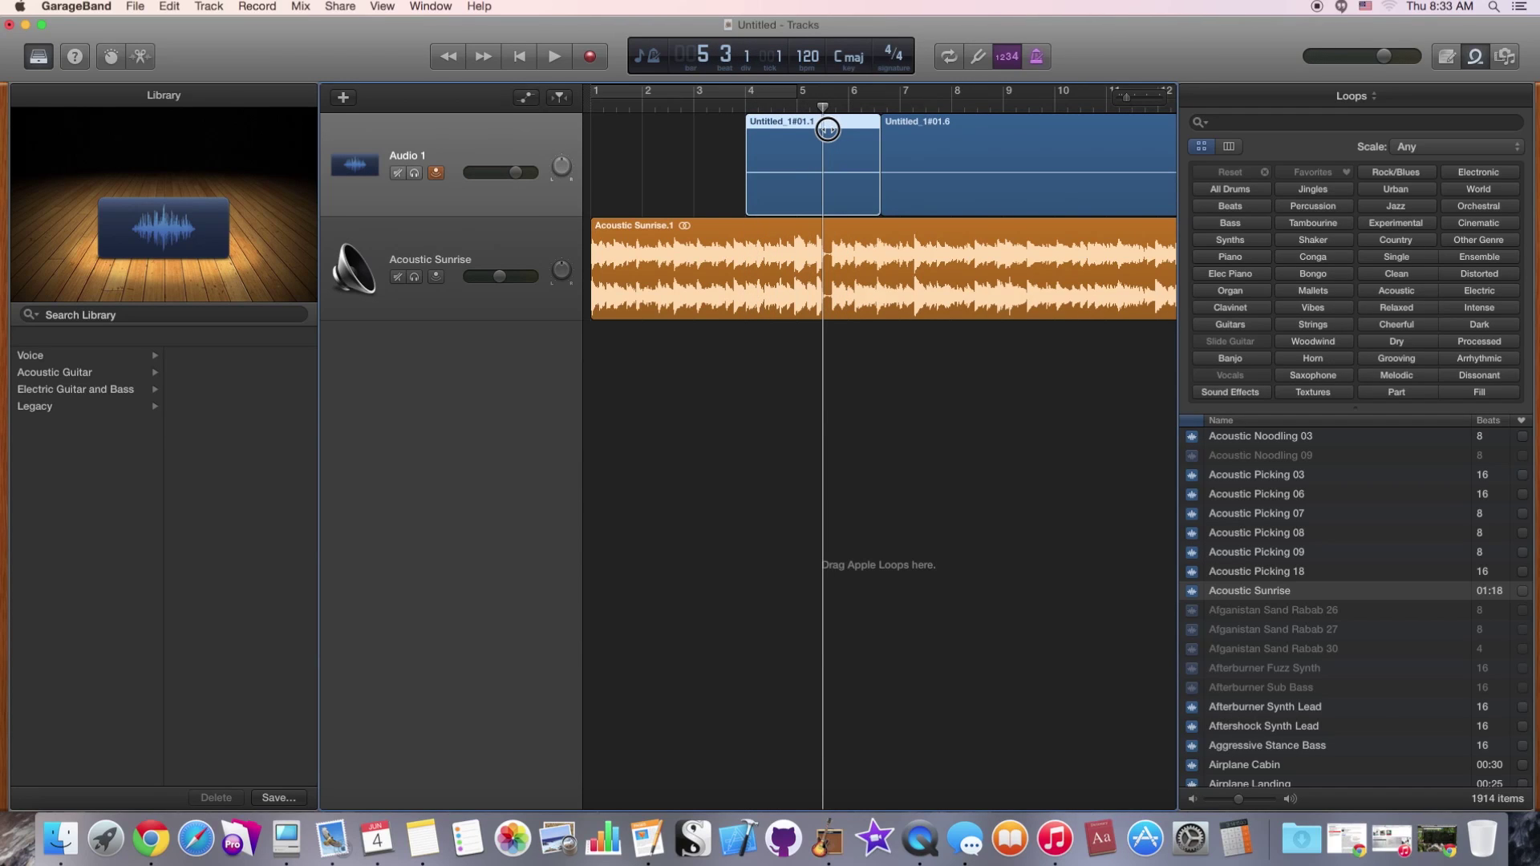
Split the Acoustic Sunrise region at bar 5 beat 3 and delete everything after it
click(492, 242)
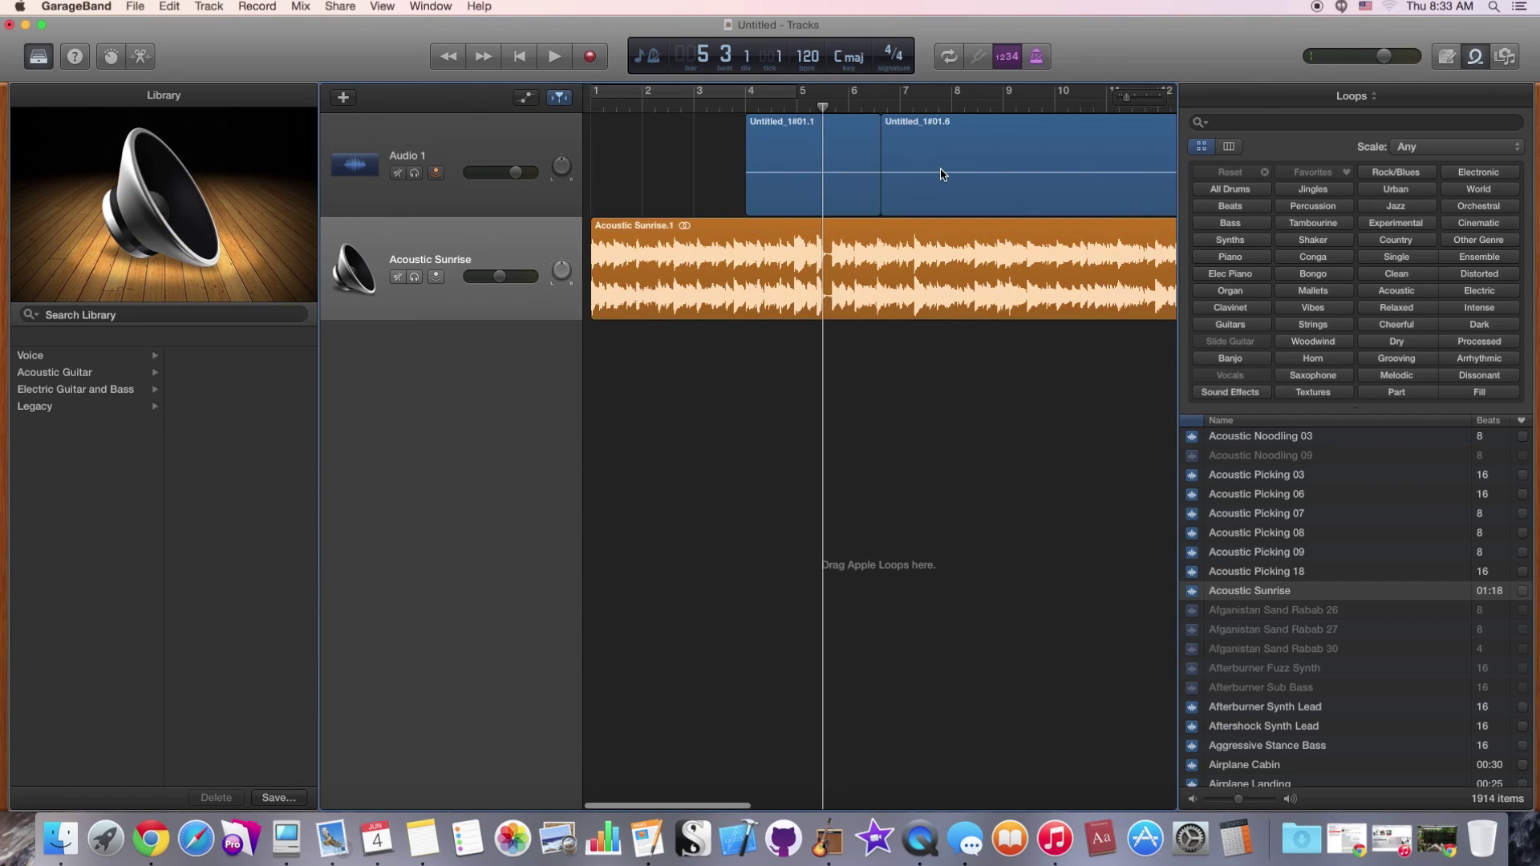
key(space)
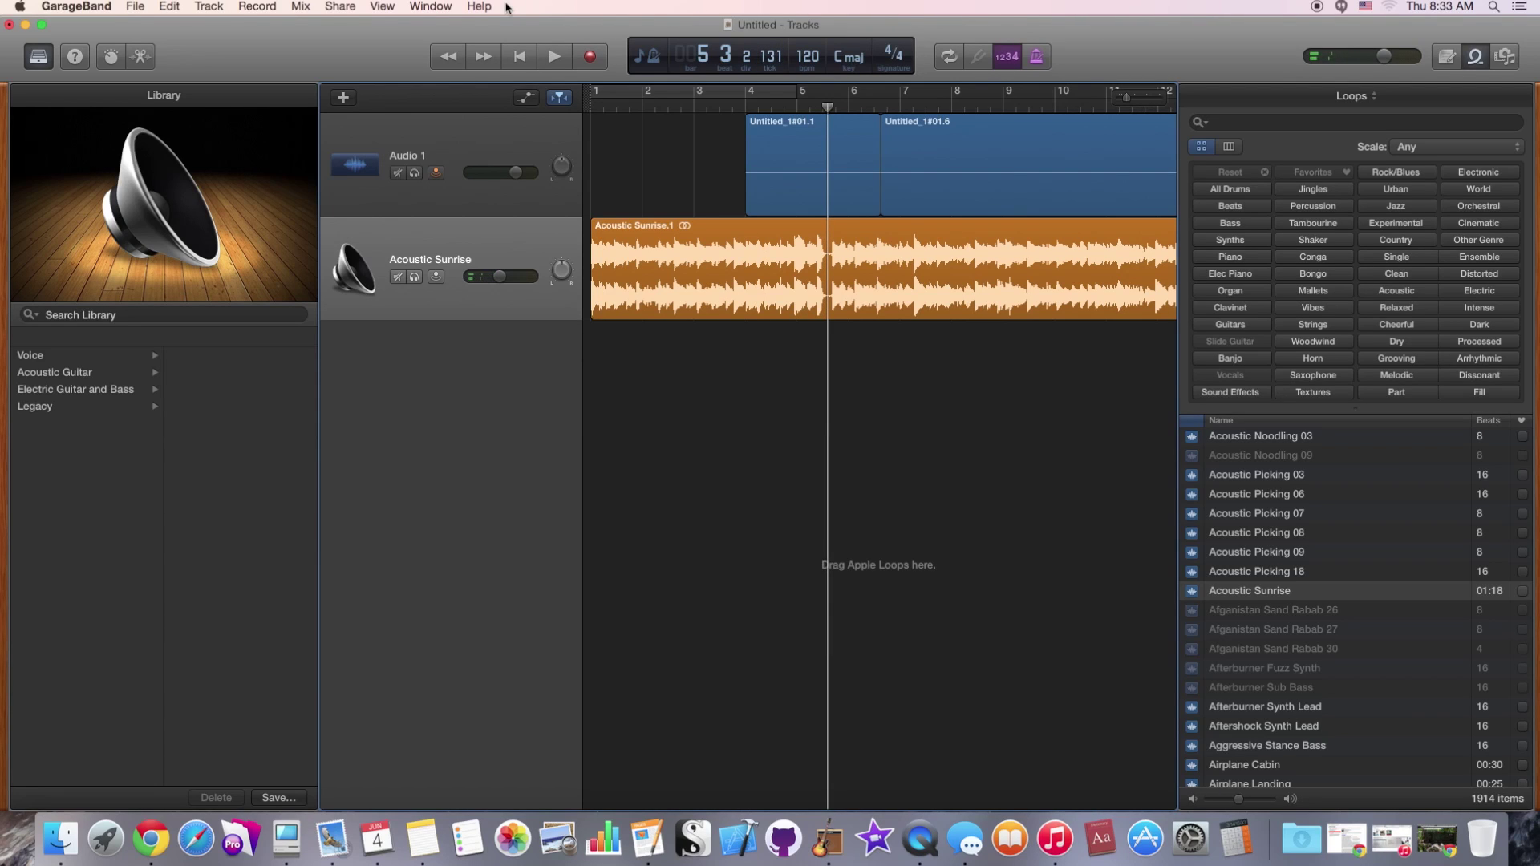
click(774, 259)
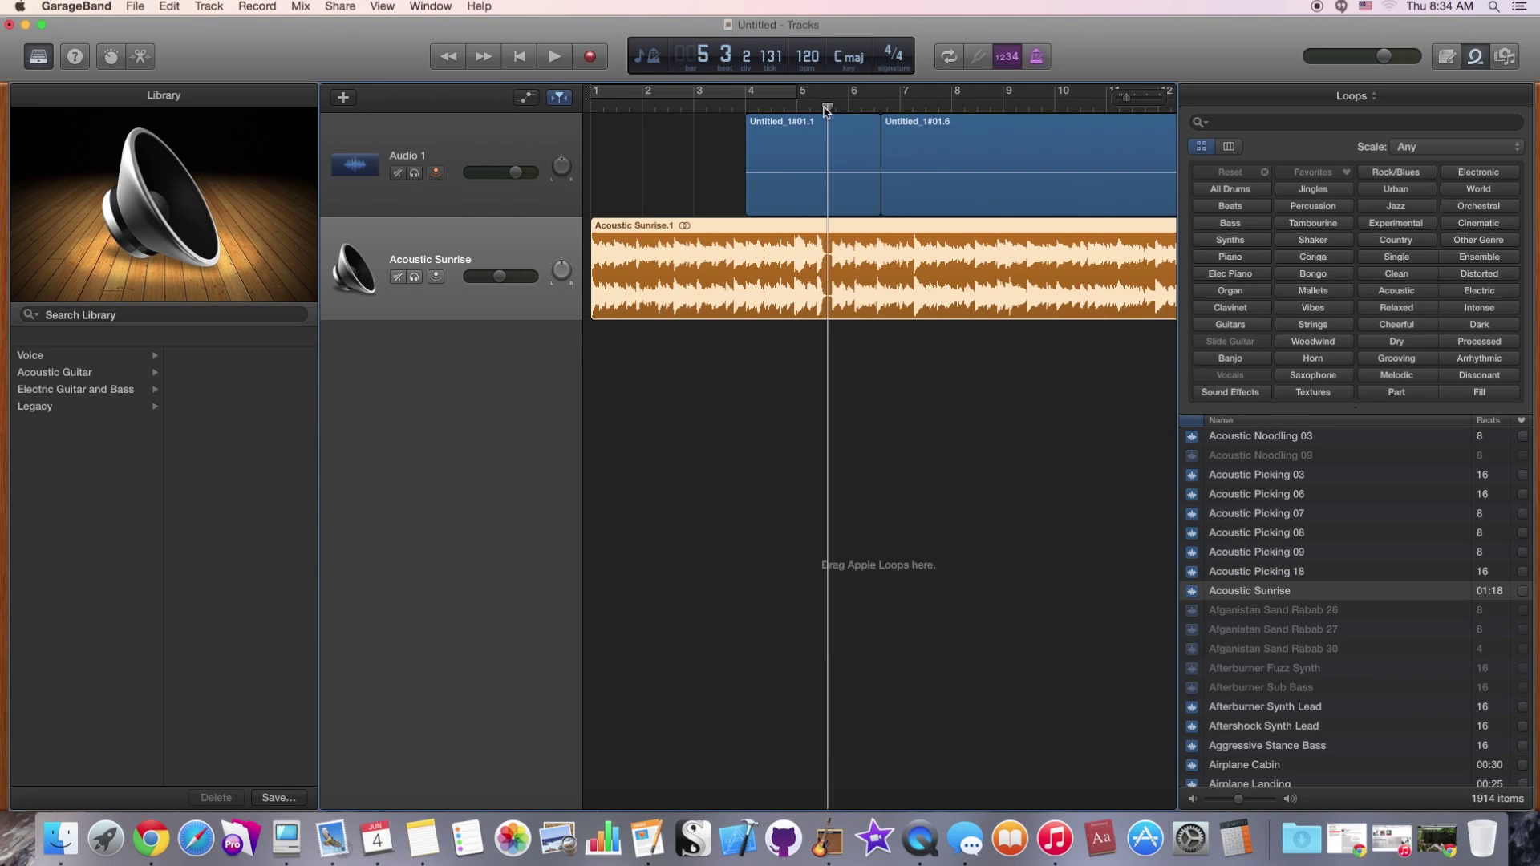
mouse_move(826, 110)
mouse_down()
mouse_move(748, 106)
mouse_move(829, 121)
mouse_up()
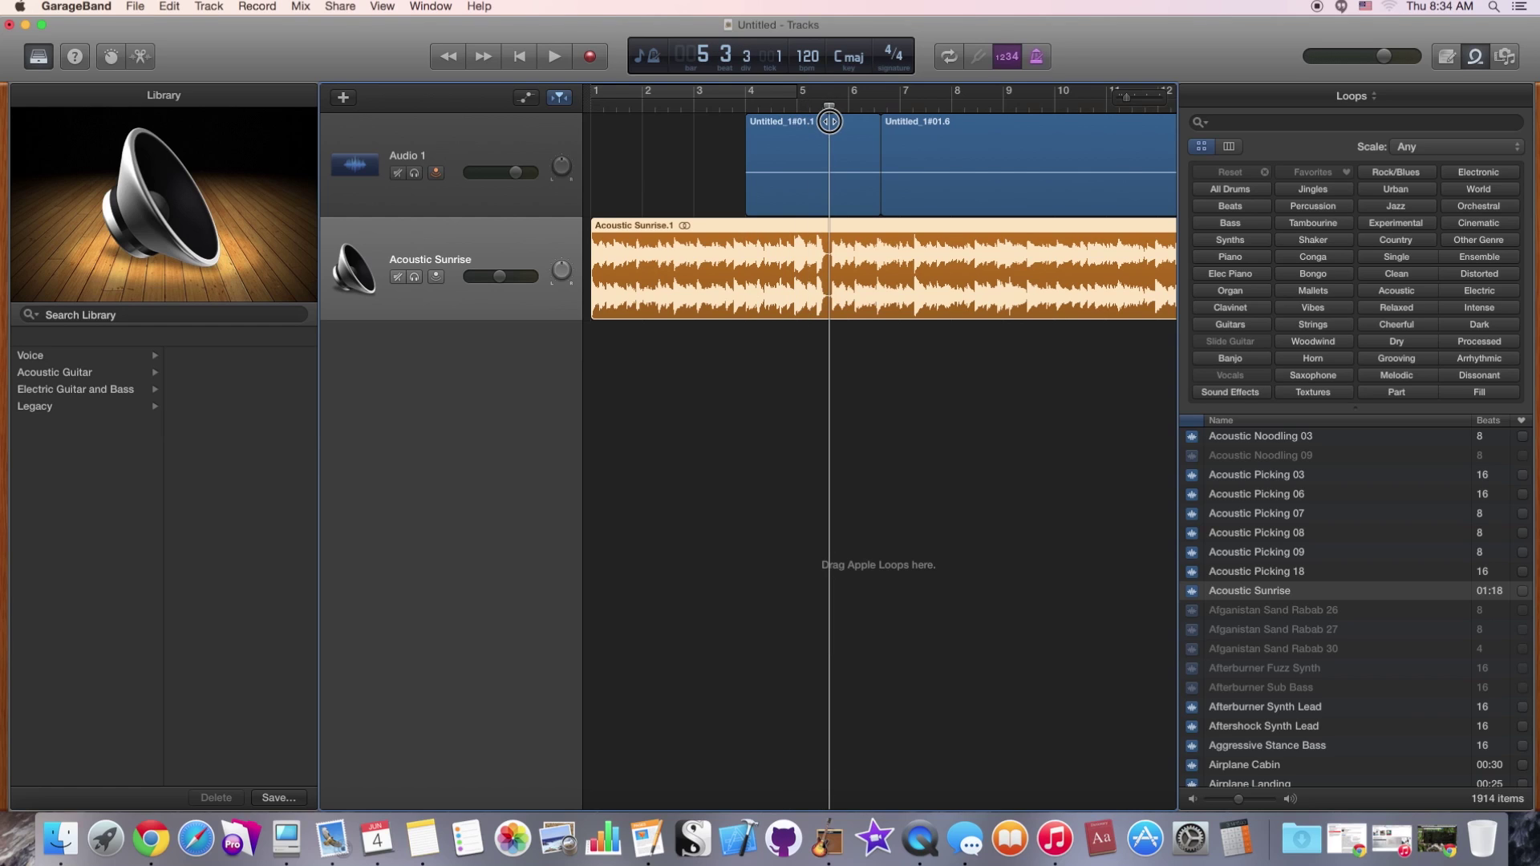
key(super+t)
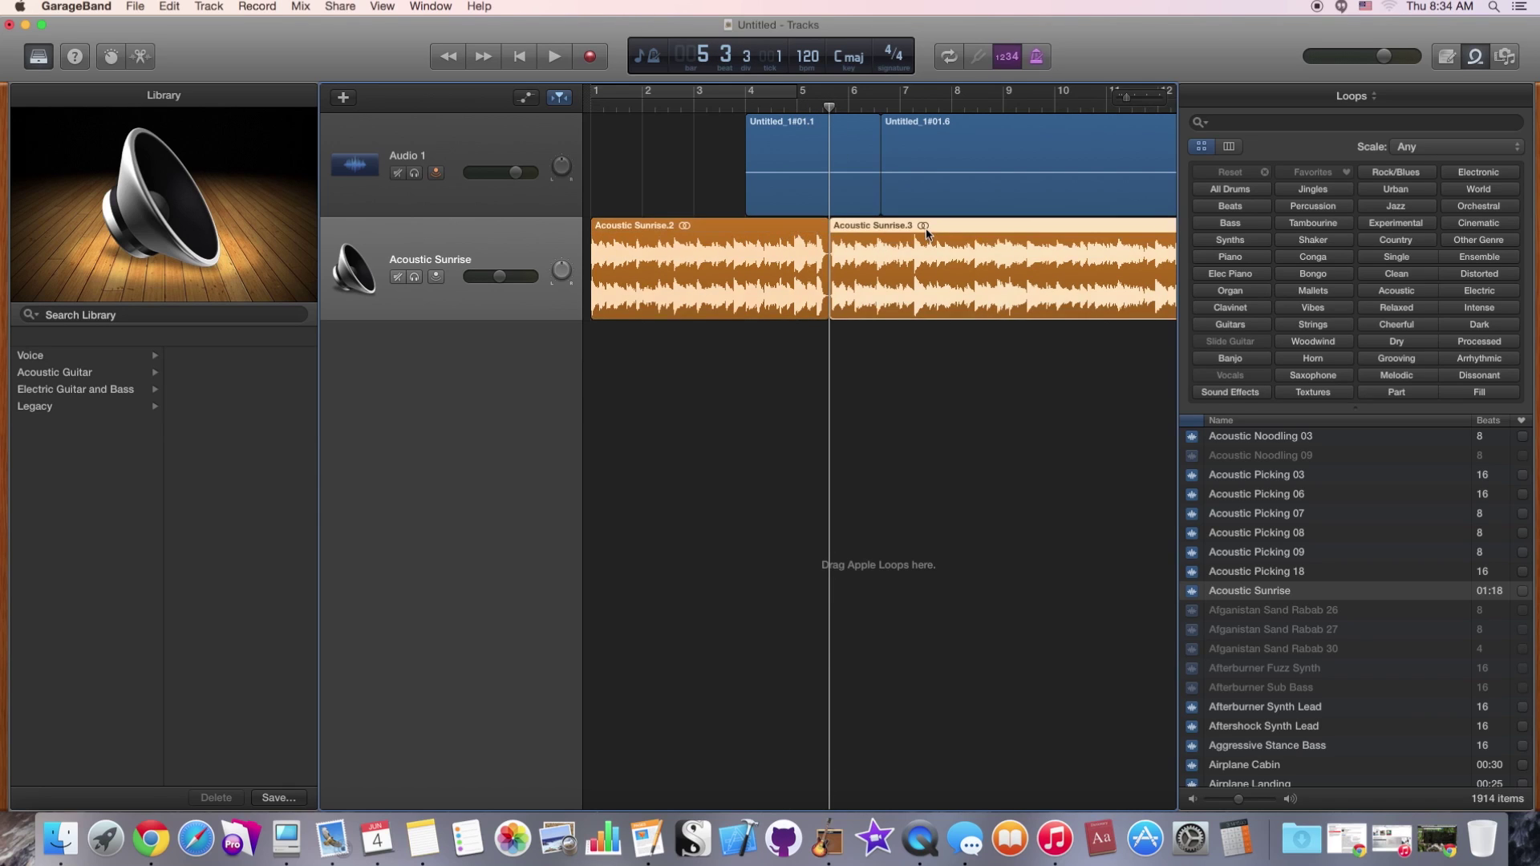
key(Delete)
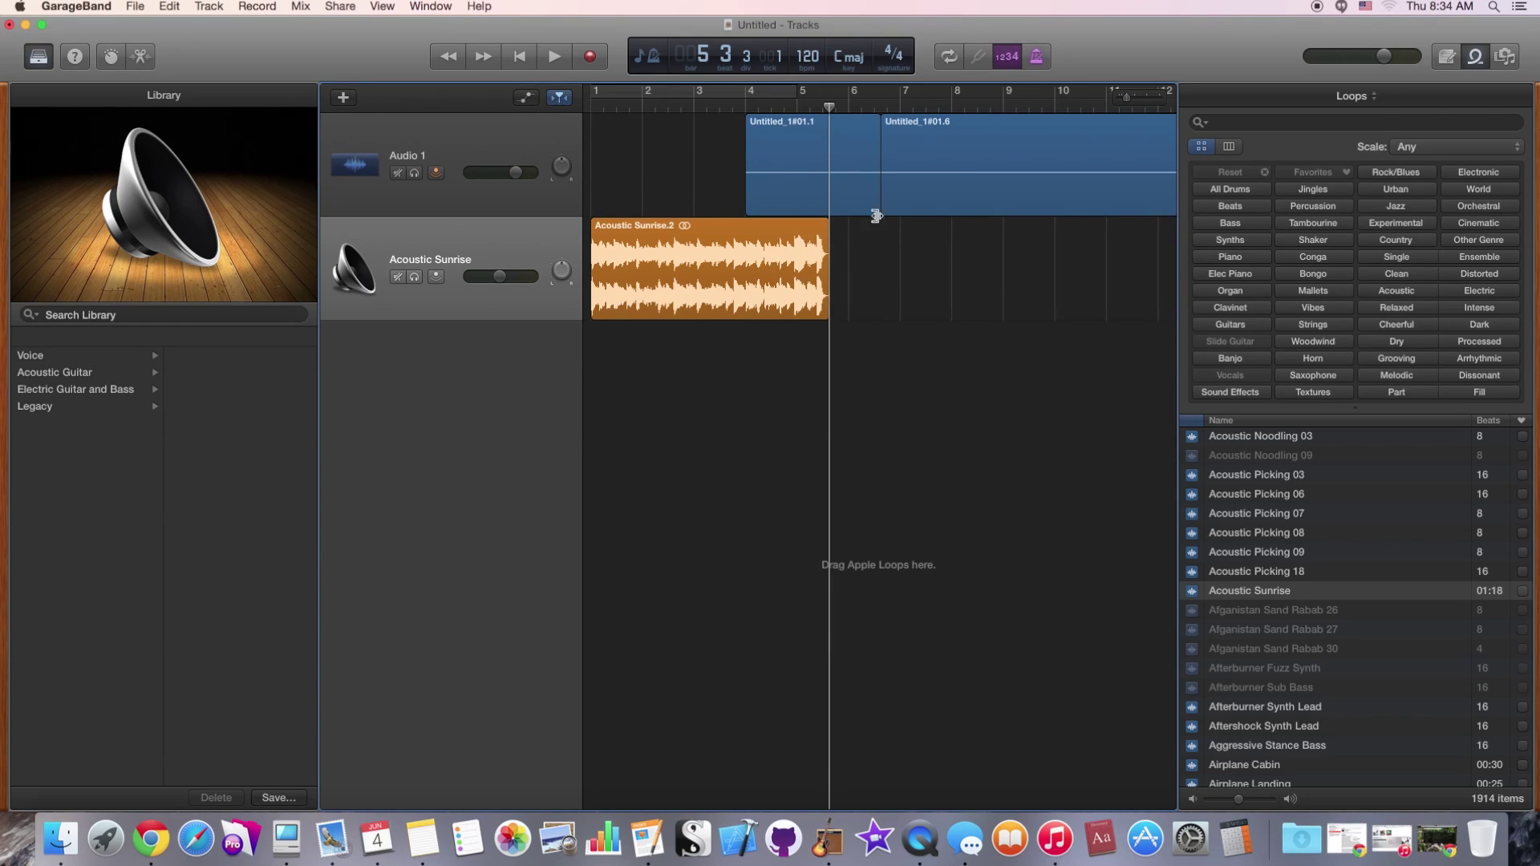
click(755, 259)
Turn on Volume automation for the music track and drag the intro's volume line down near its end
key(super+shift+m)
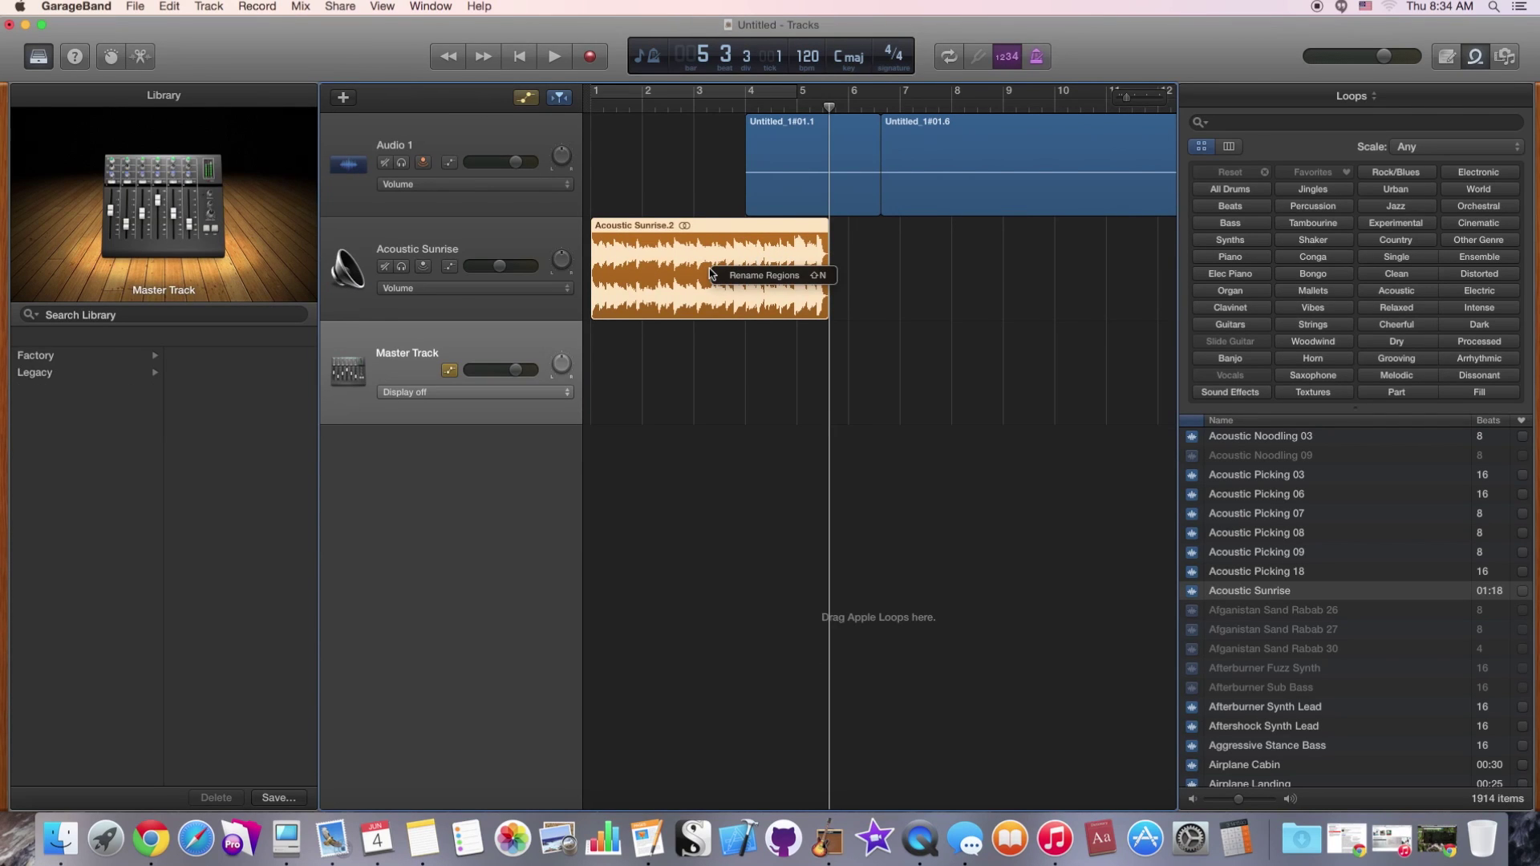
click(450, 290)
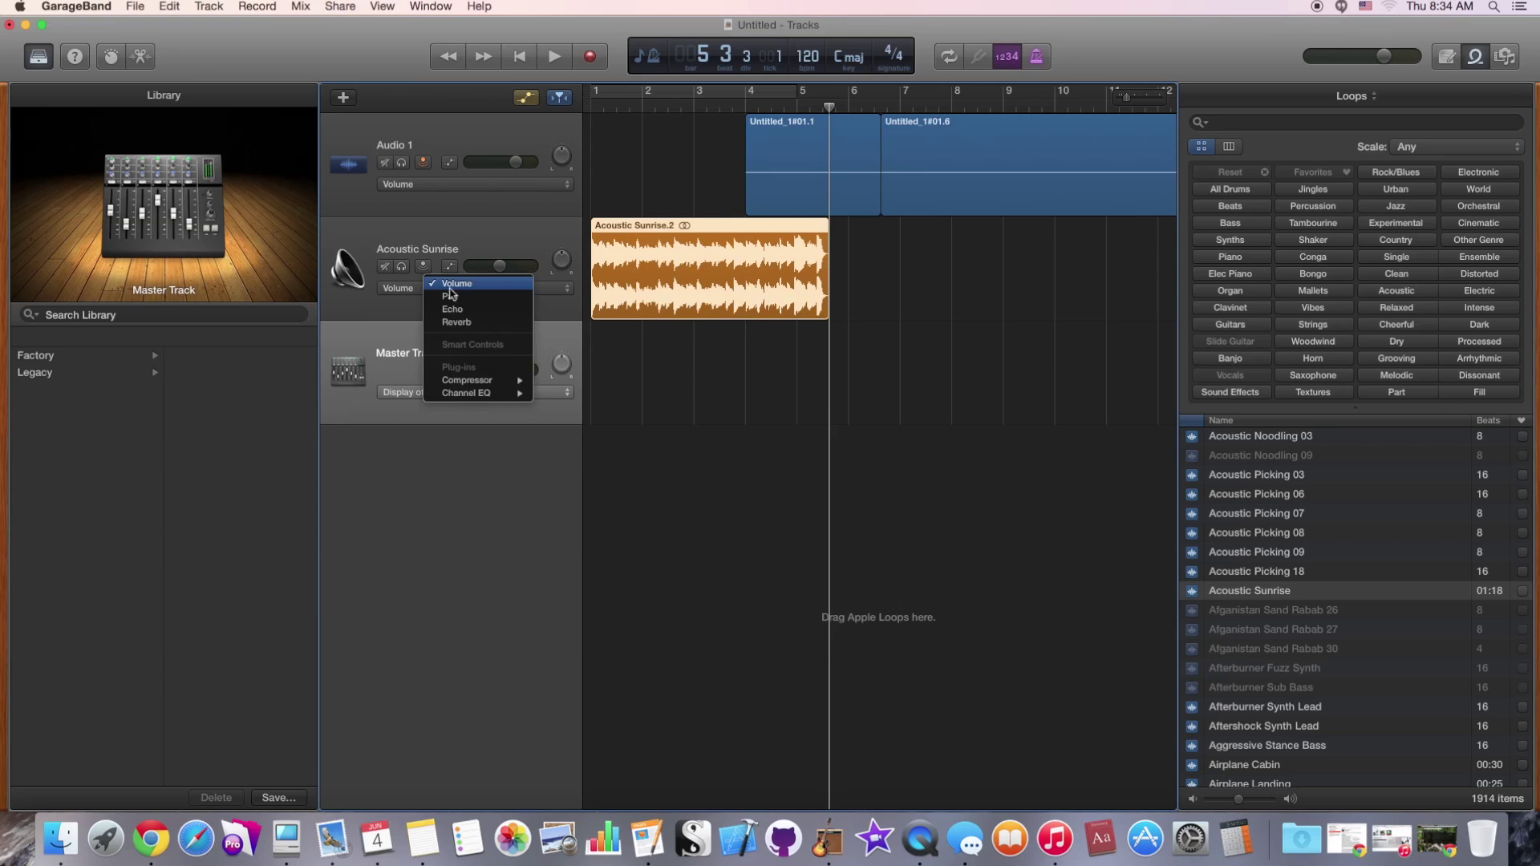
click(457, 285)
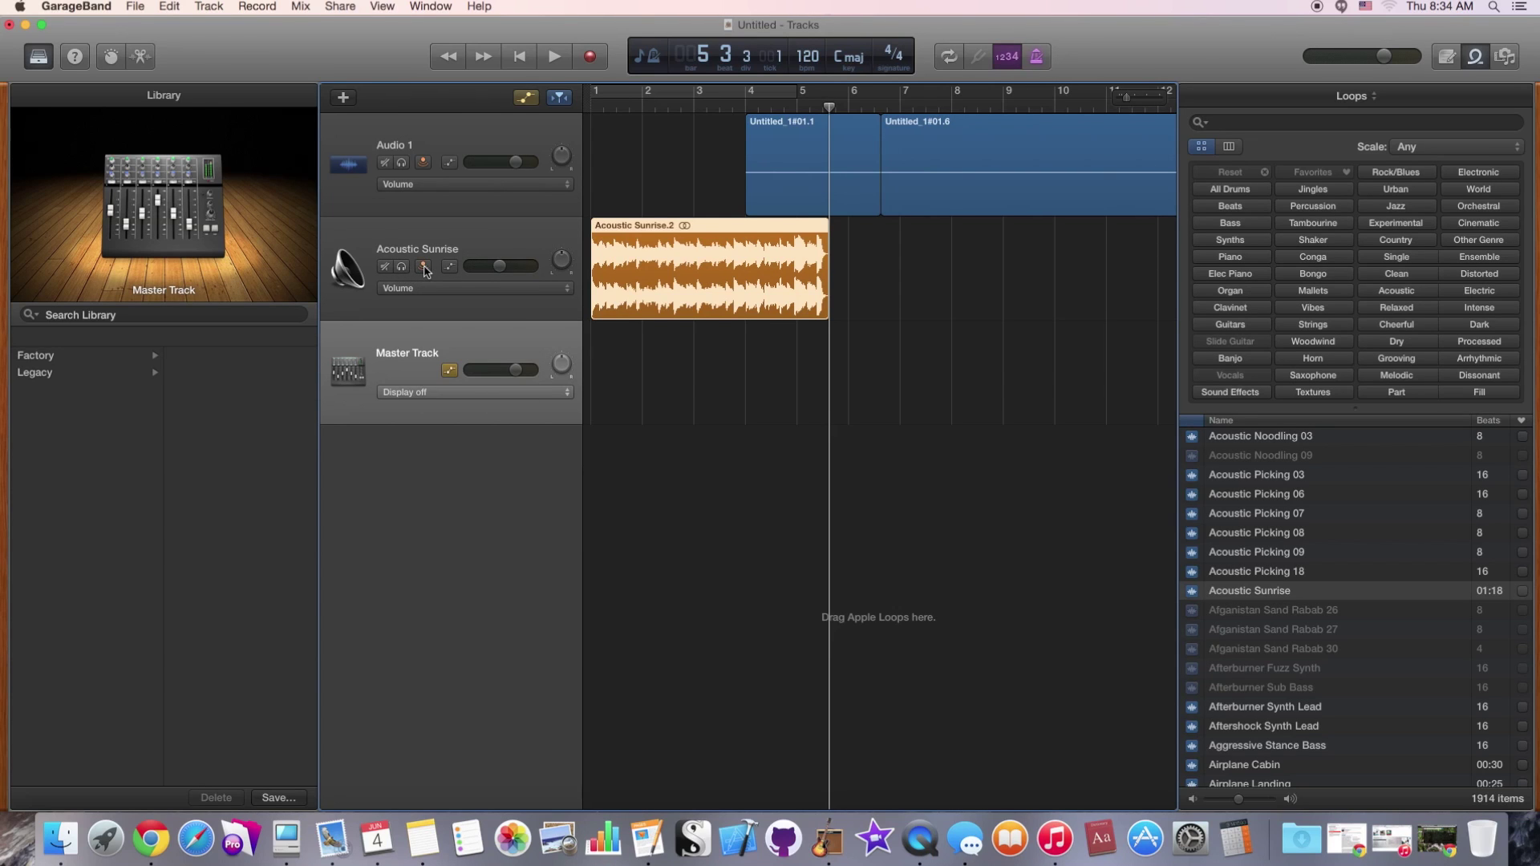
click(449, 267)
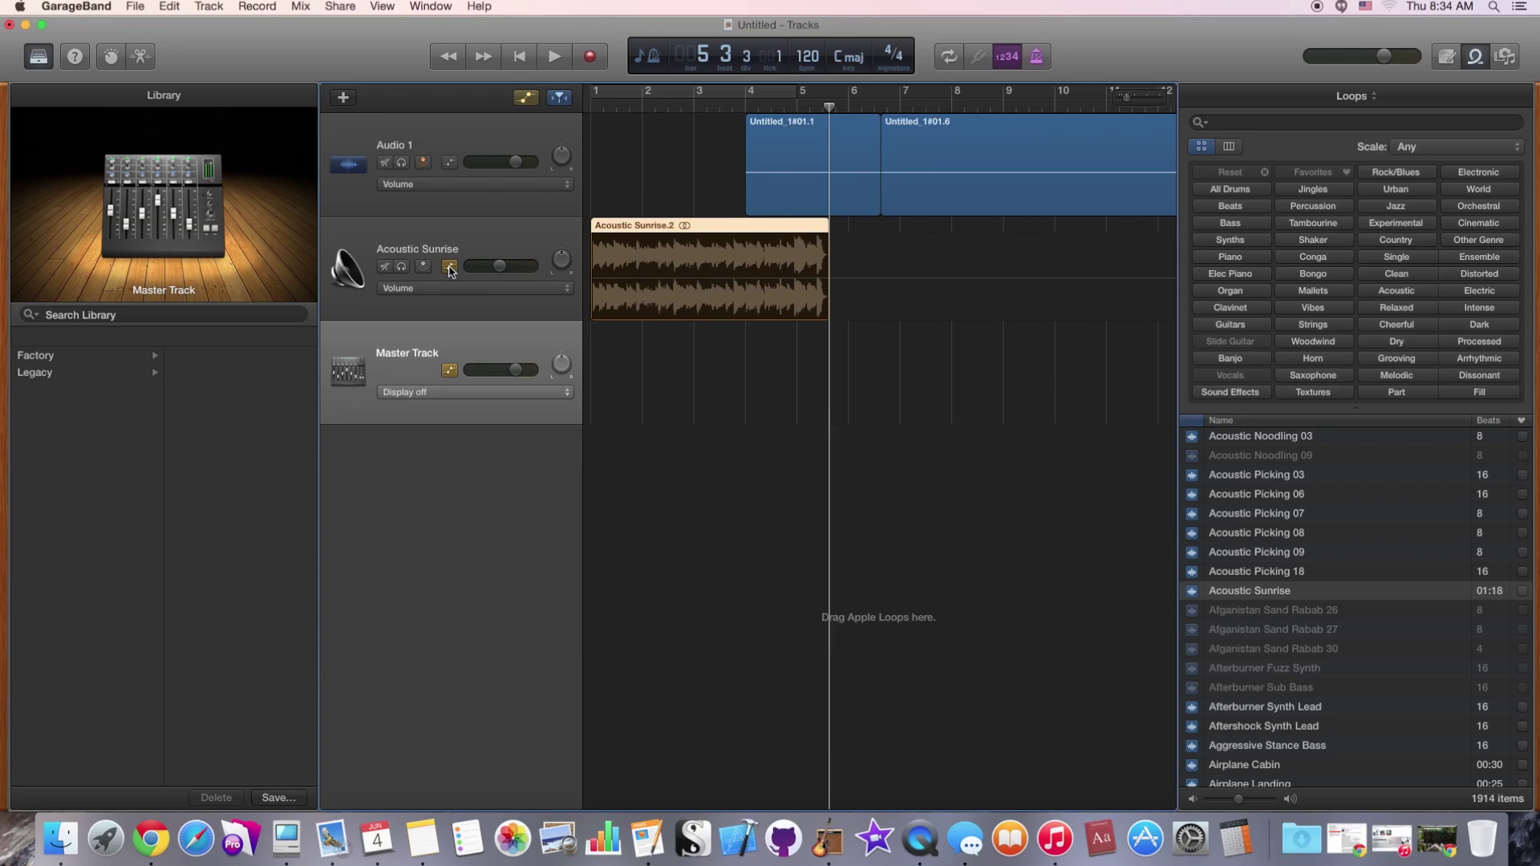
click(736, 282)
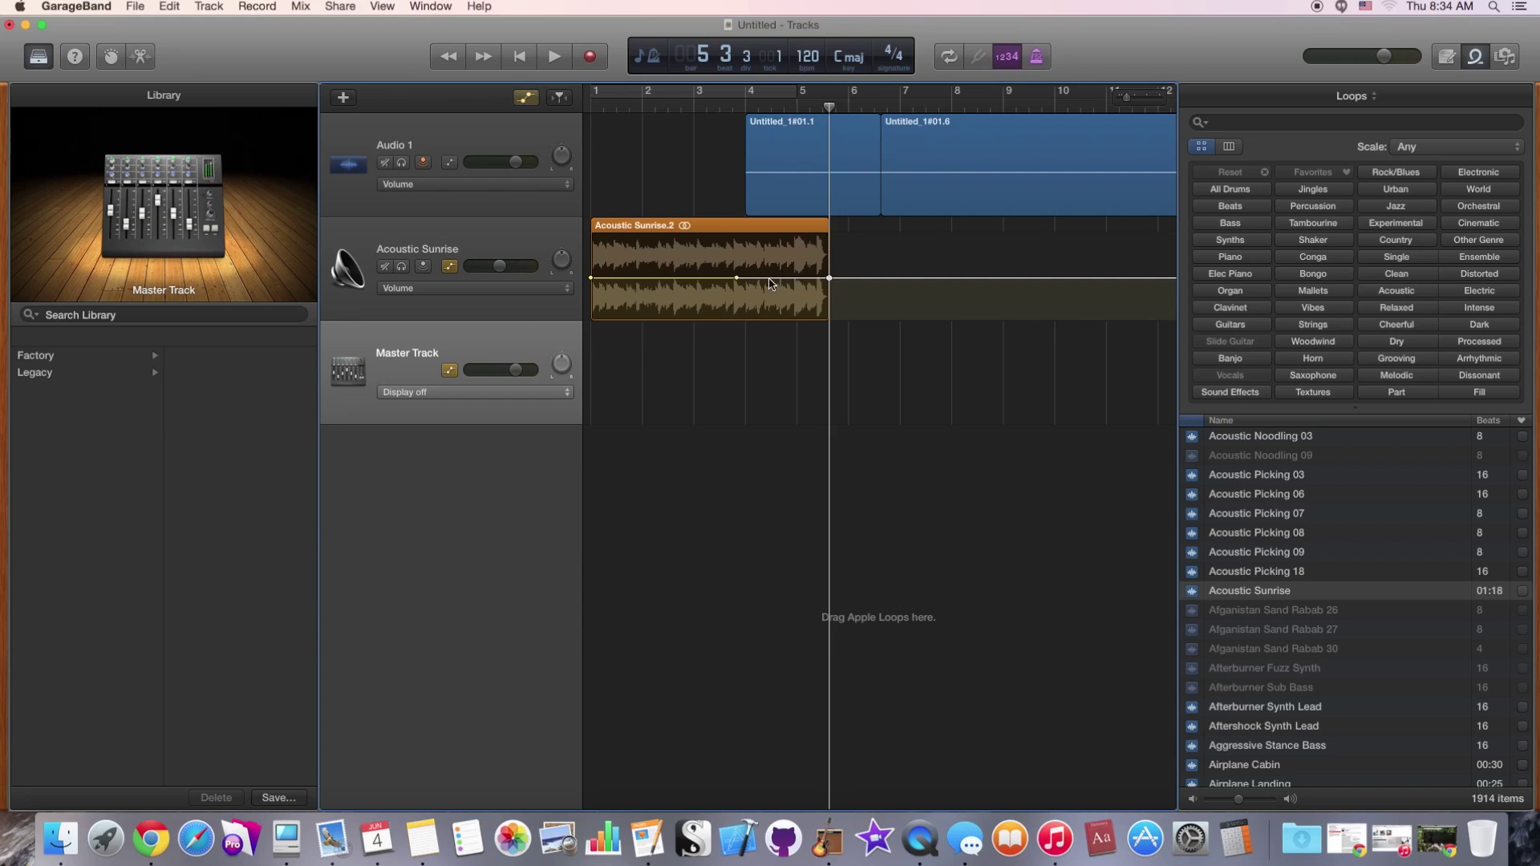
drag(768, 302, 826, 319)
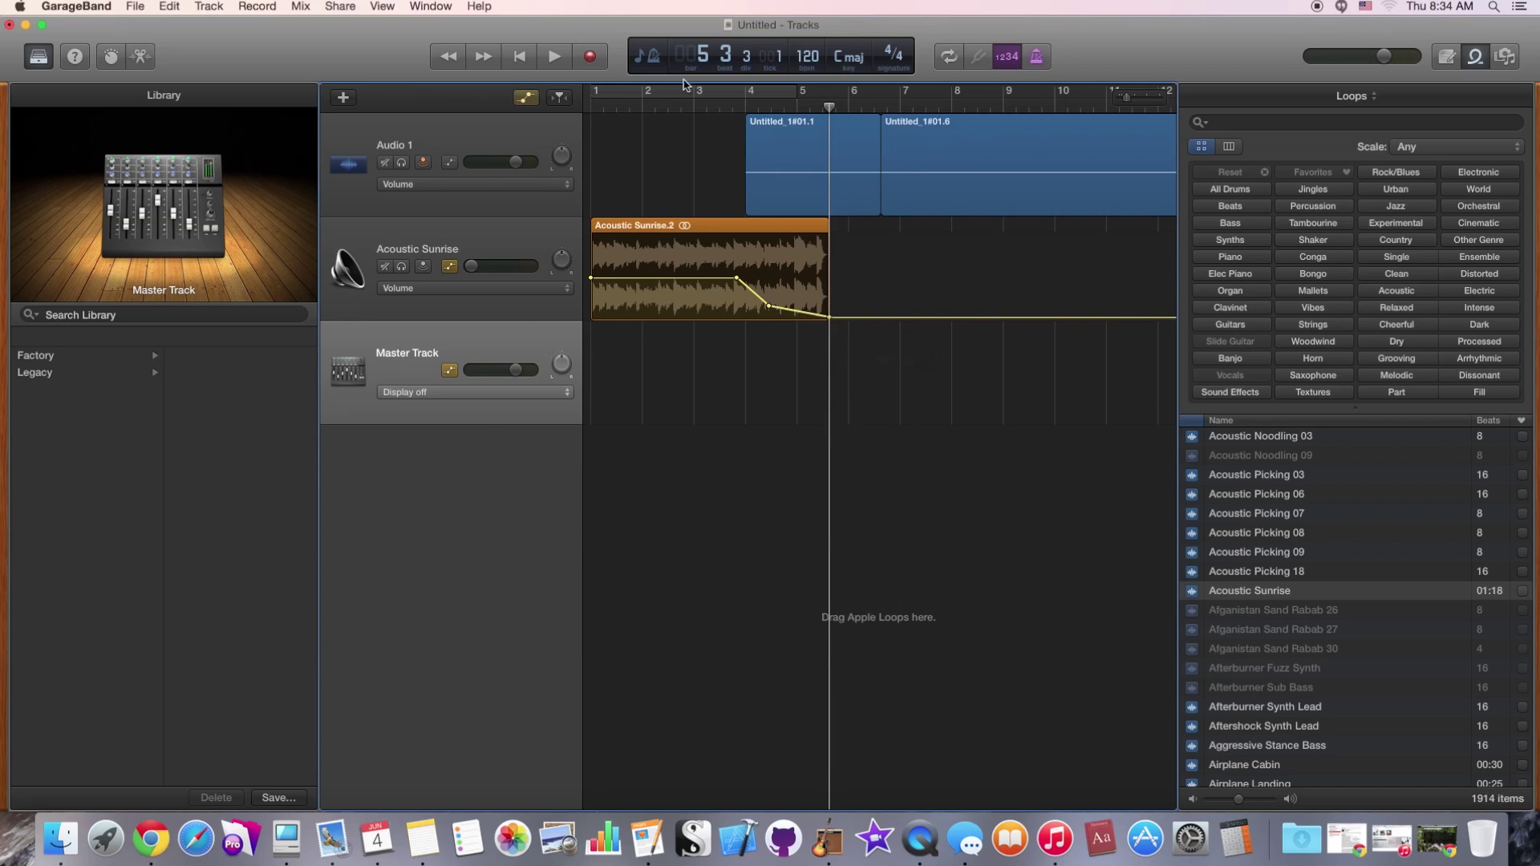
Play the project from bar 1 to hear the intro fade-out
click(592, 110)
key(space)
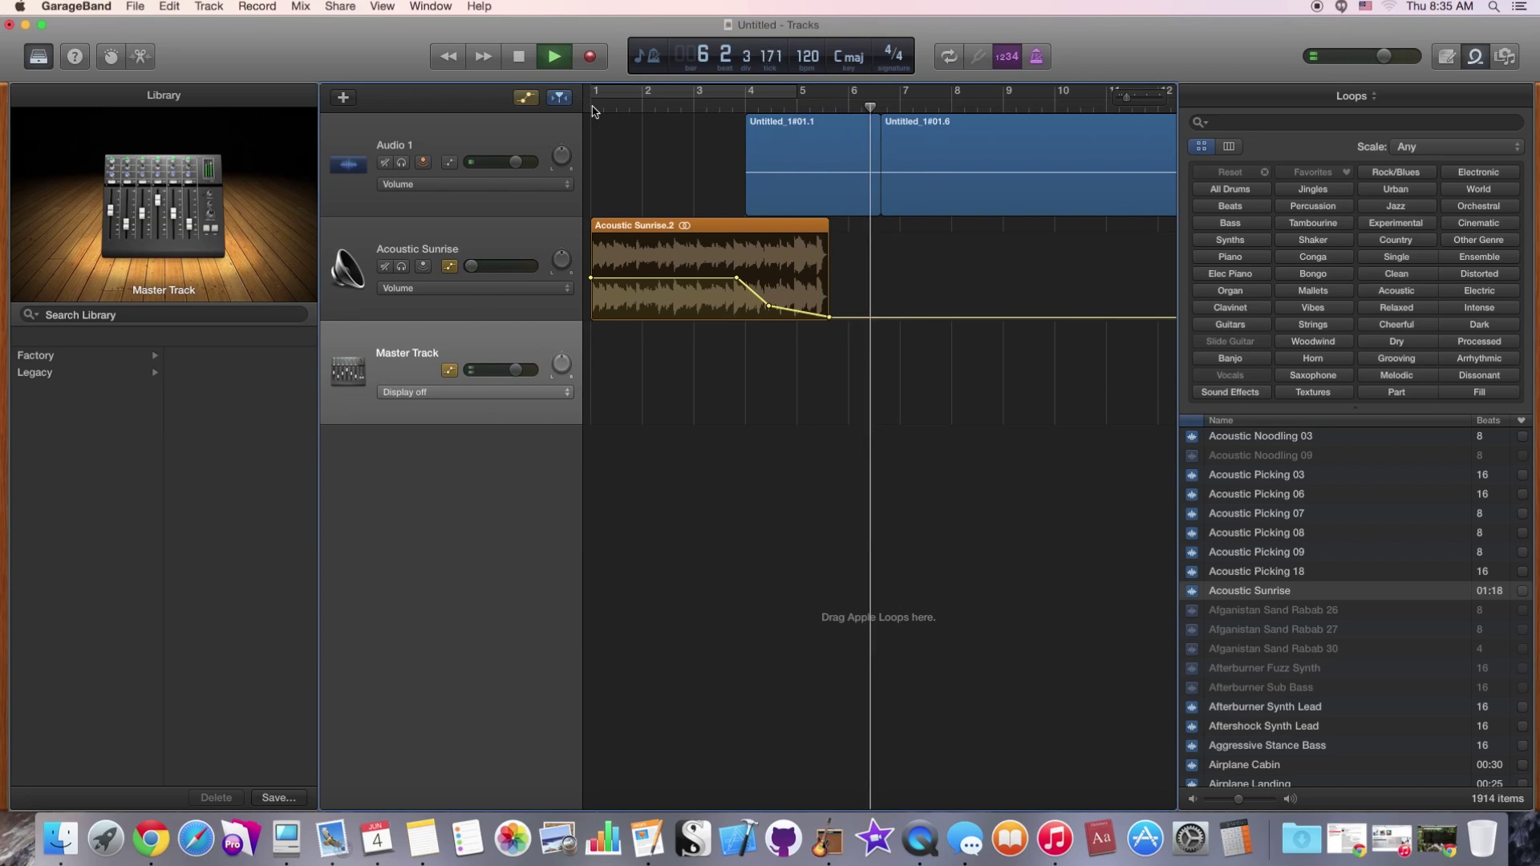
scroll(592, 111, right, 2)
Stop playback and drop Acoustic Sunrise from the Loops browser onto the music track at bar 11
key(space)
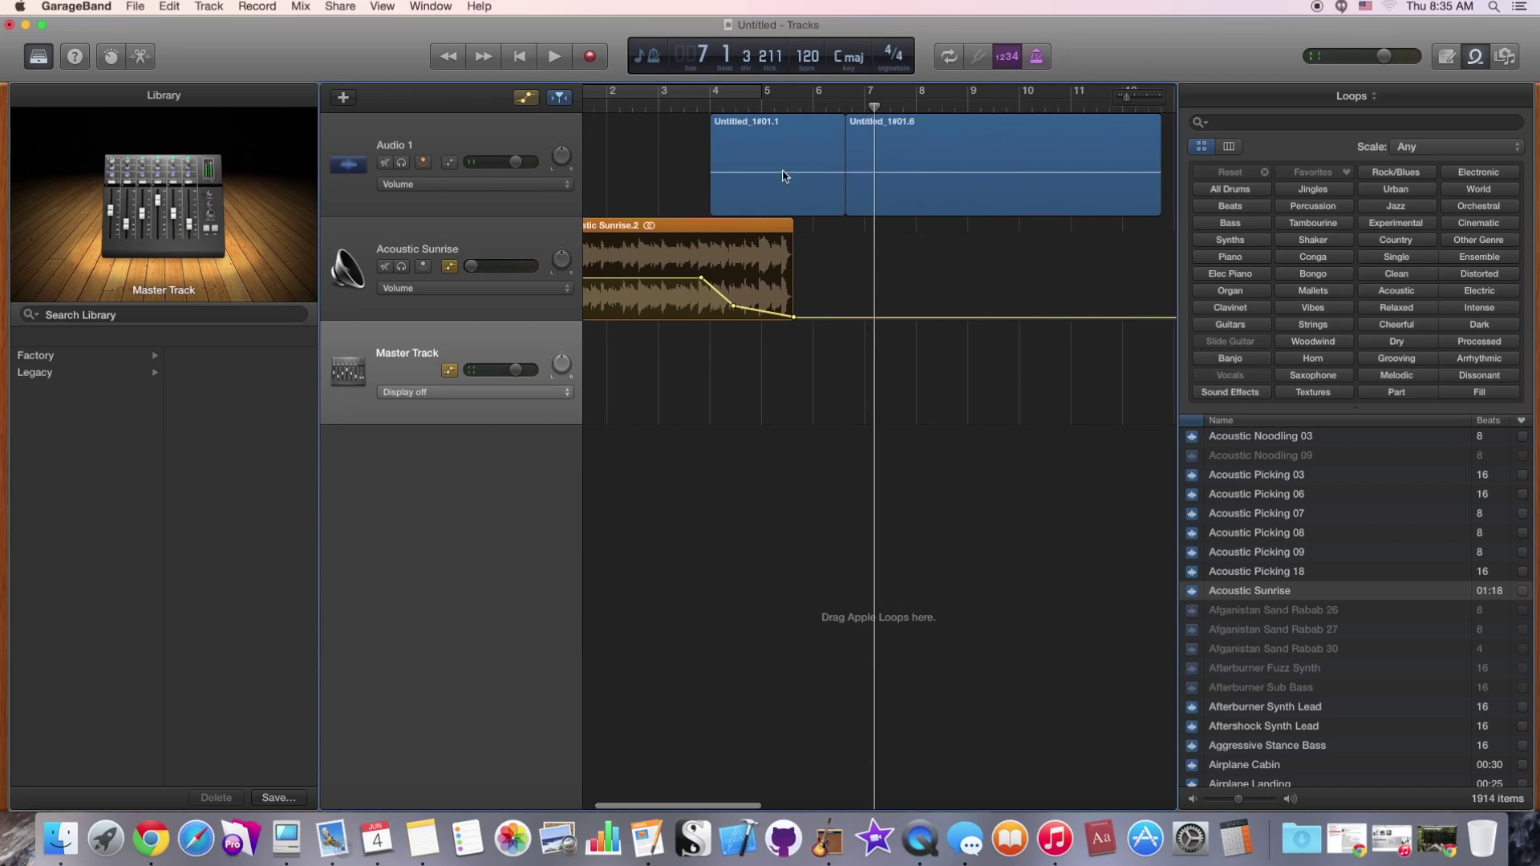
scroll(818, 278, left, 3)
scroll(818, 278, right, 10)
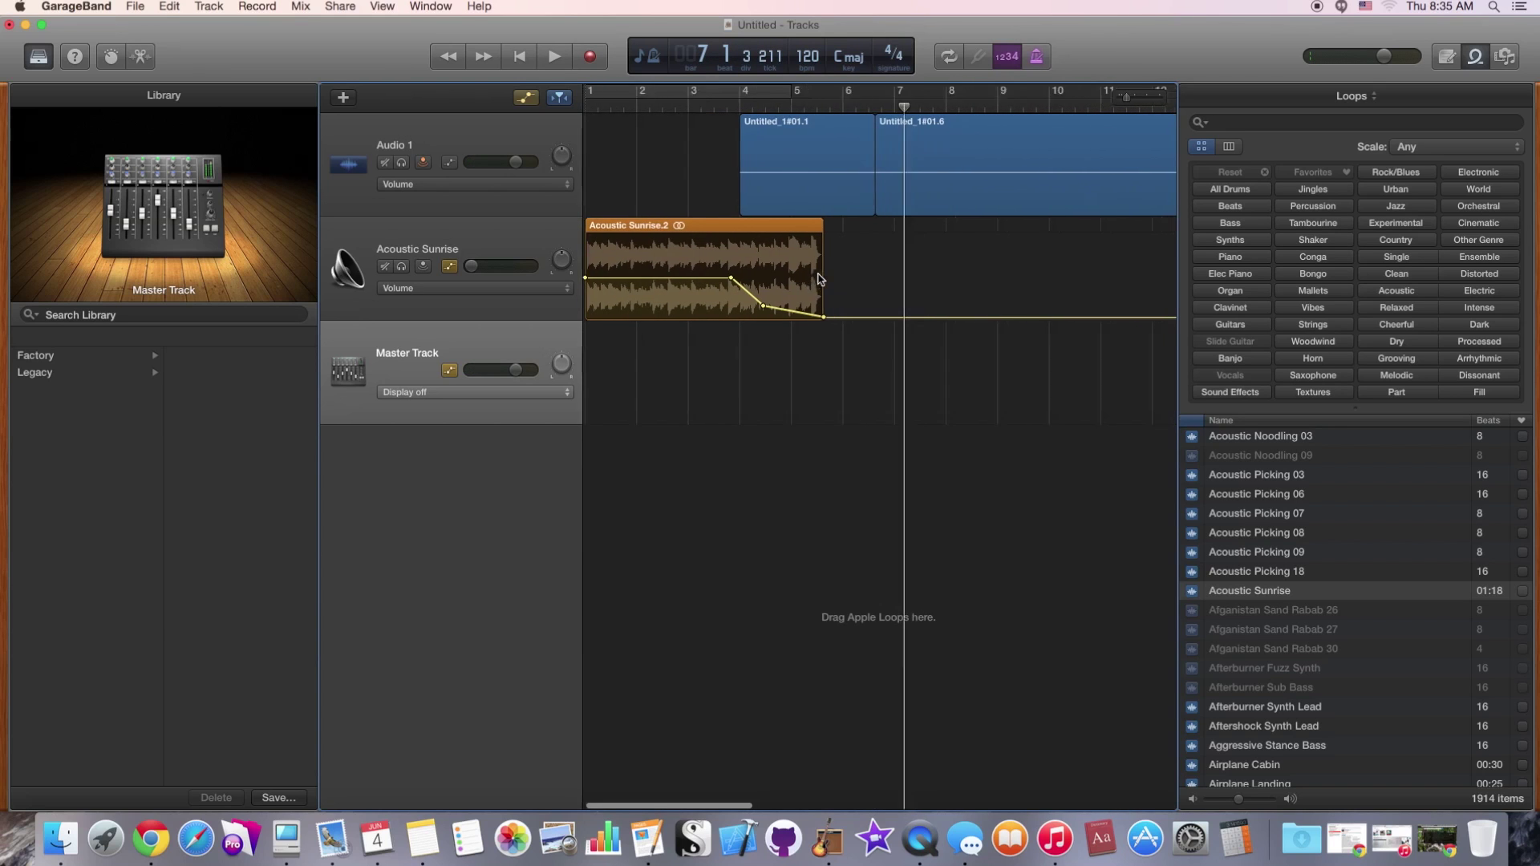
scroll(818, 279, left, 8)
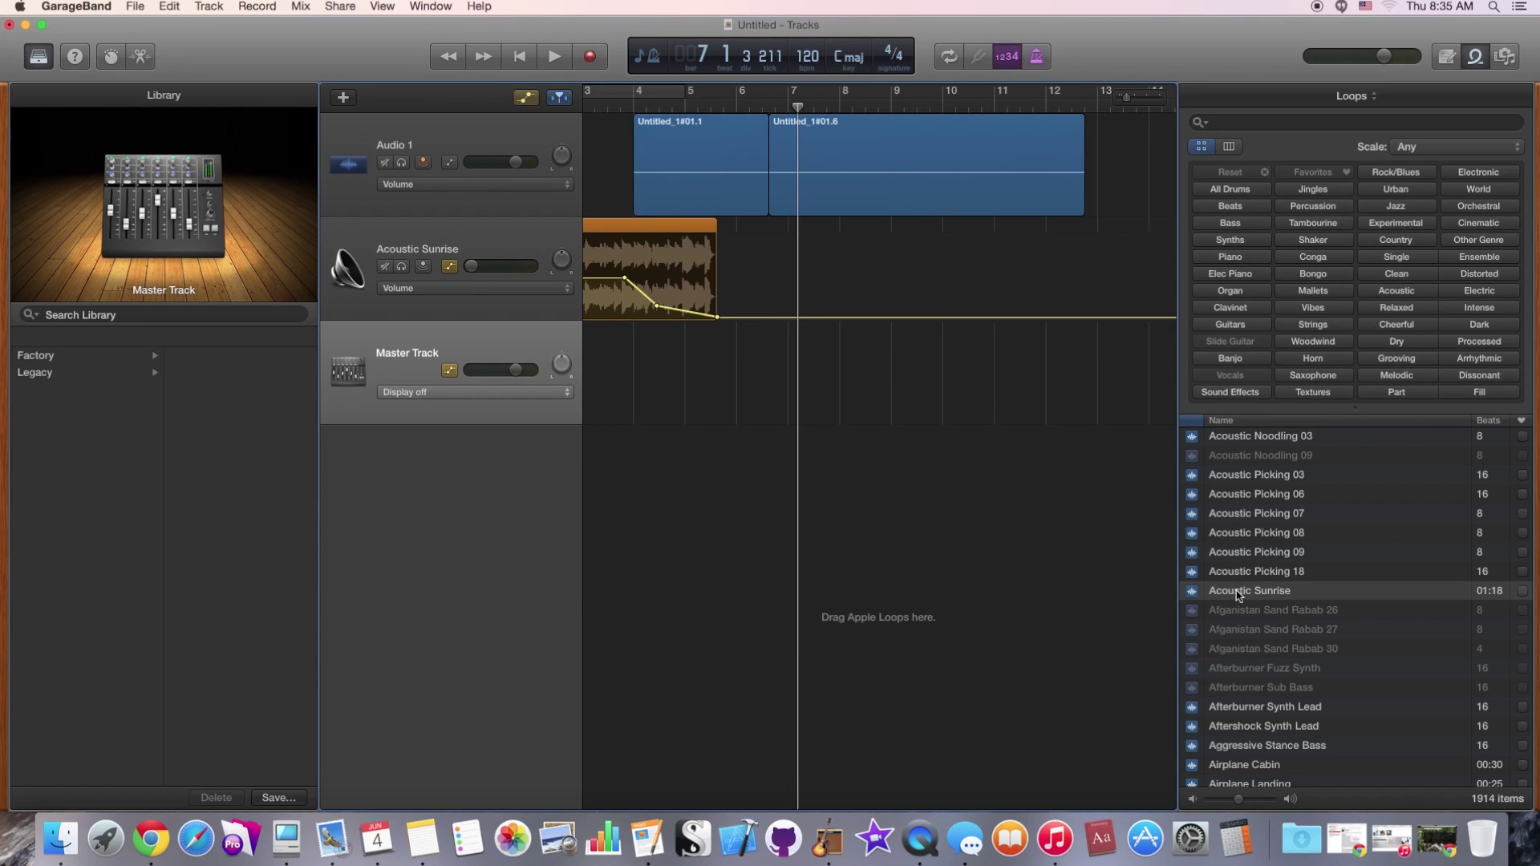
drag(1239, 595, 1039, 300)
Open the new outro Acoustic Sunrise region in the region editor
scroll(886, 354, right, 15)
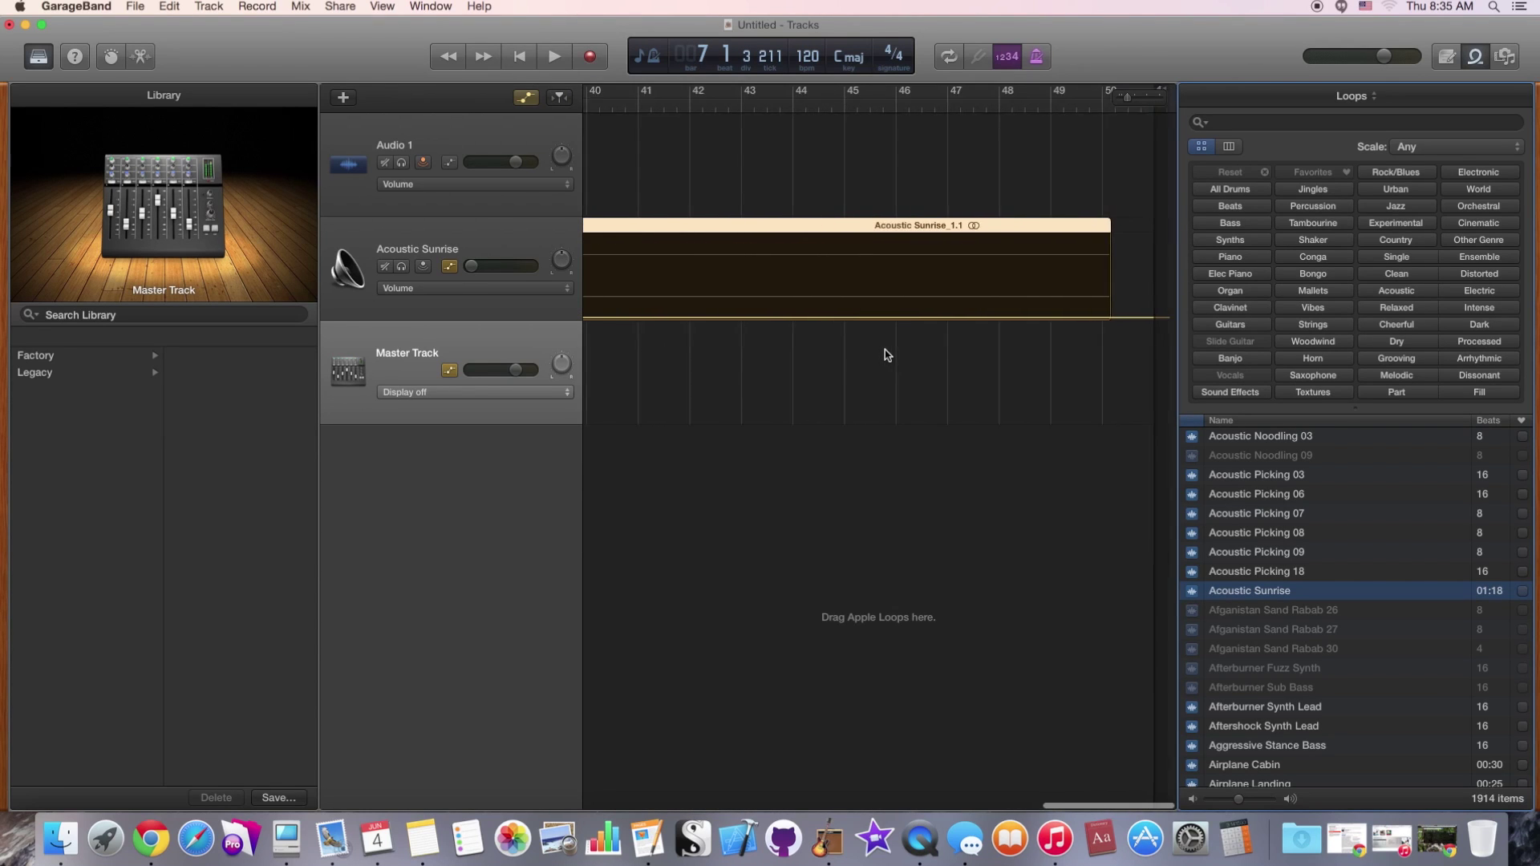
scroll(883, 349, left, 5)
scroll(884, 351, left, 6)
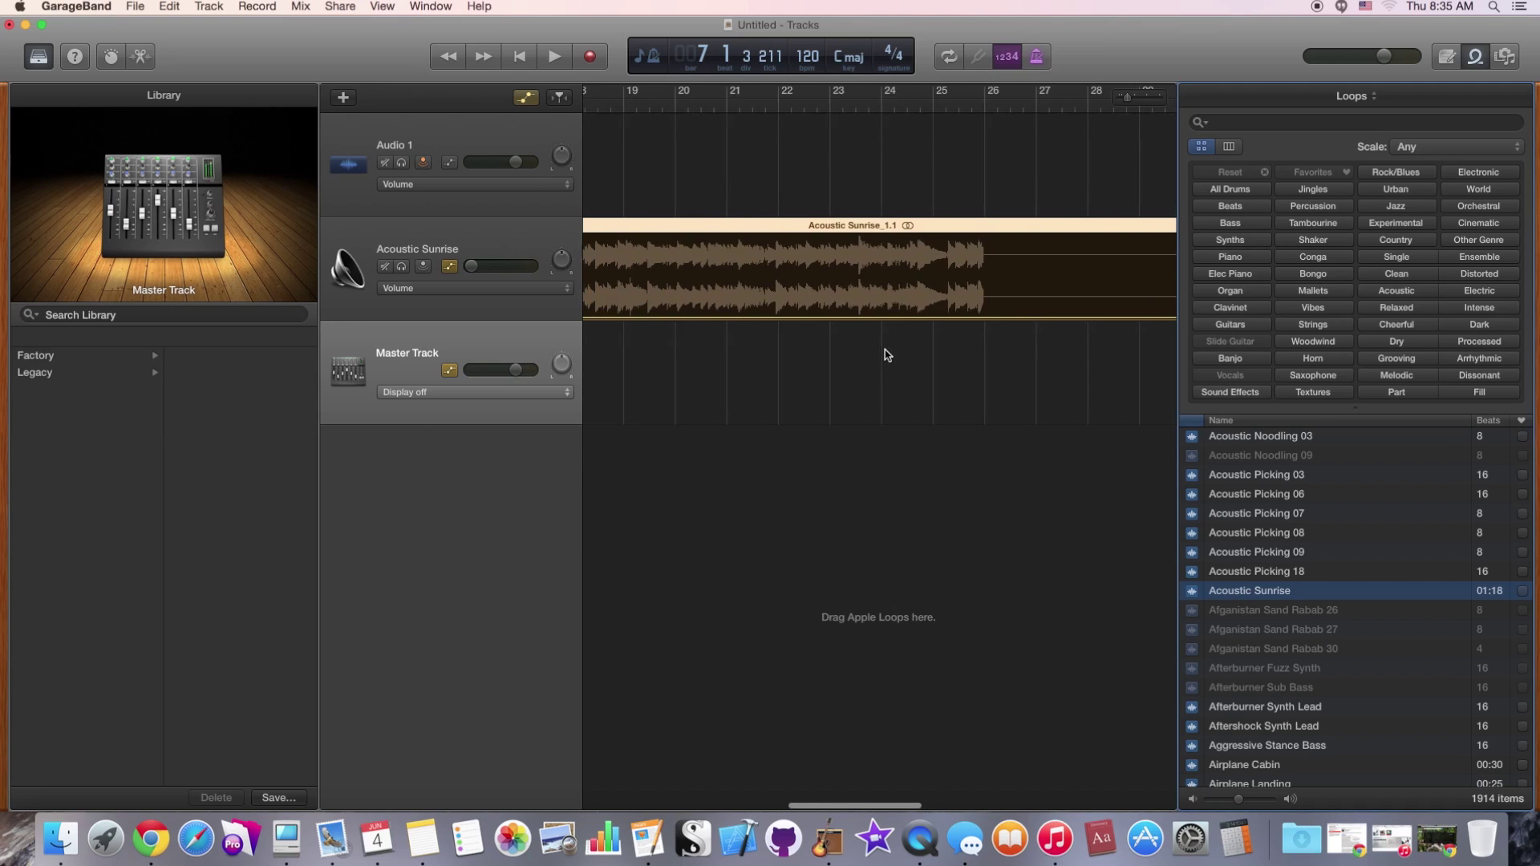
scroll(797, 292, right, 3)
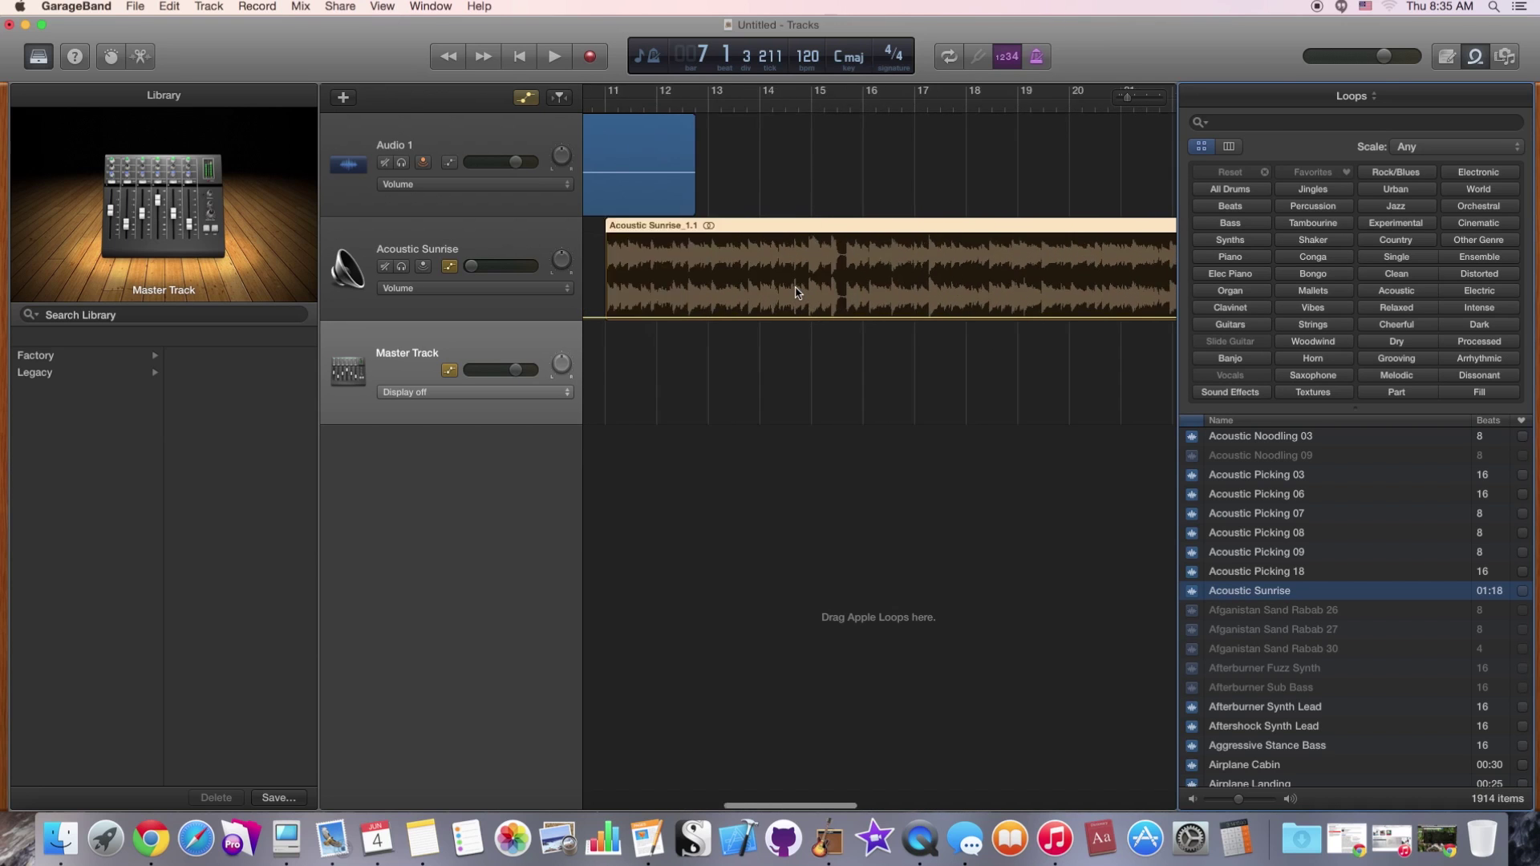
scroll(911, 292, right, 8)
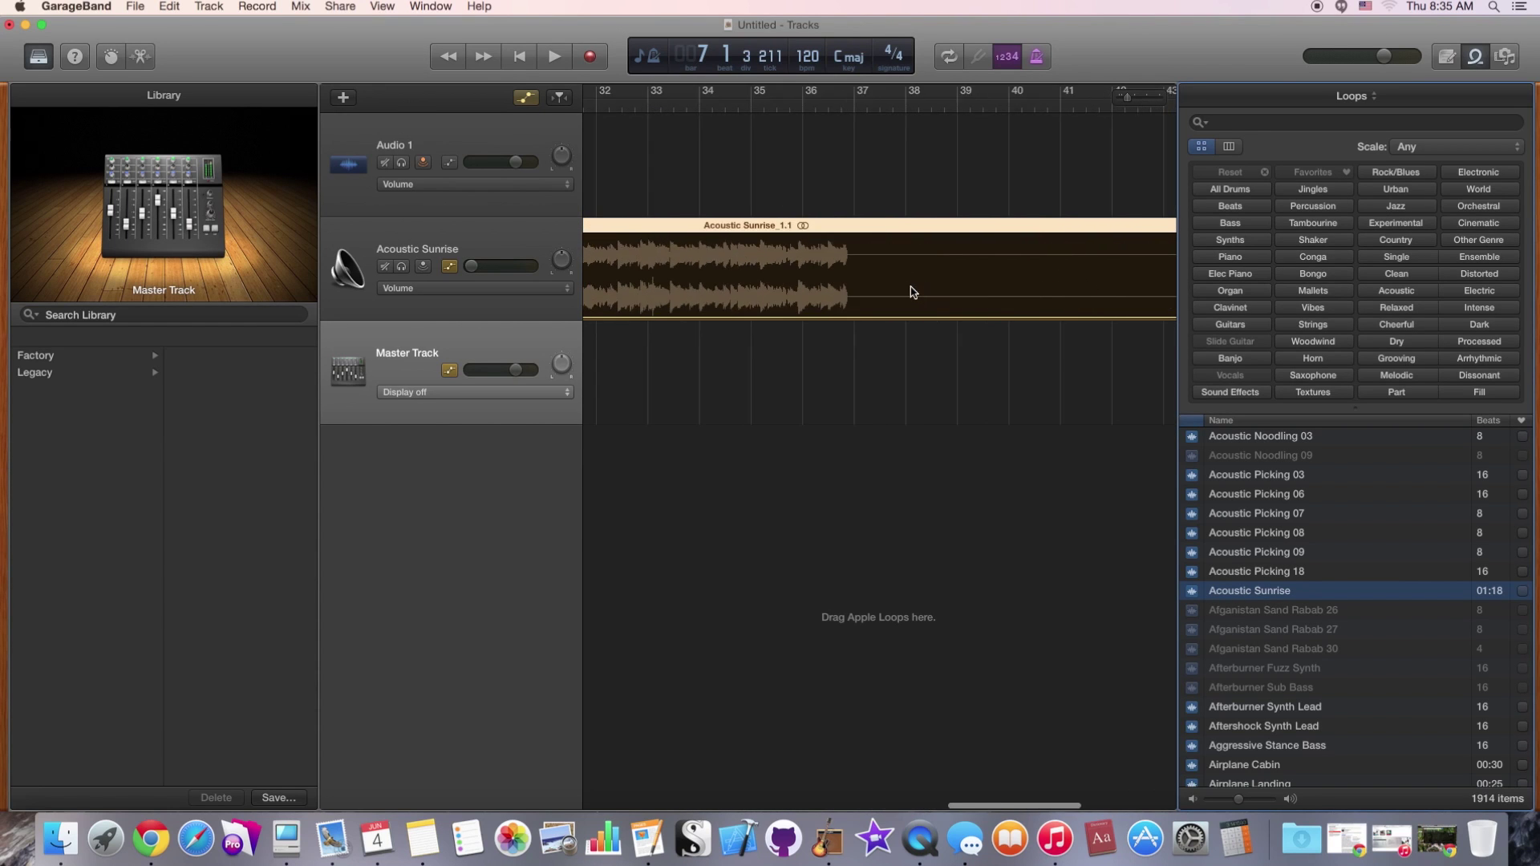
click(819, 257)
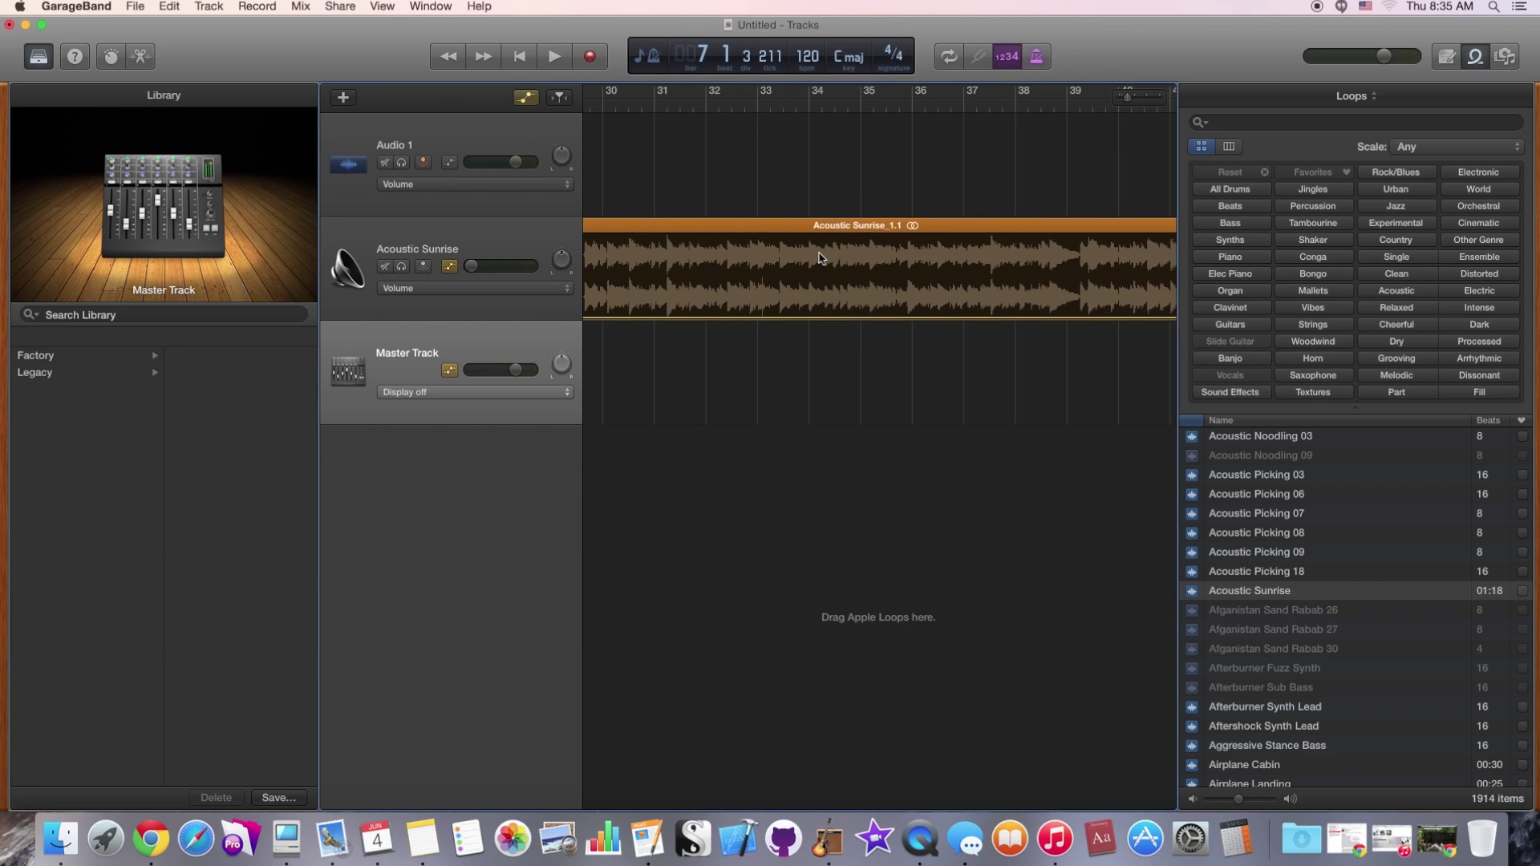
scroll(1008, 307, right, 7)
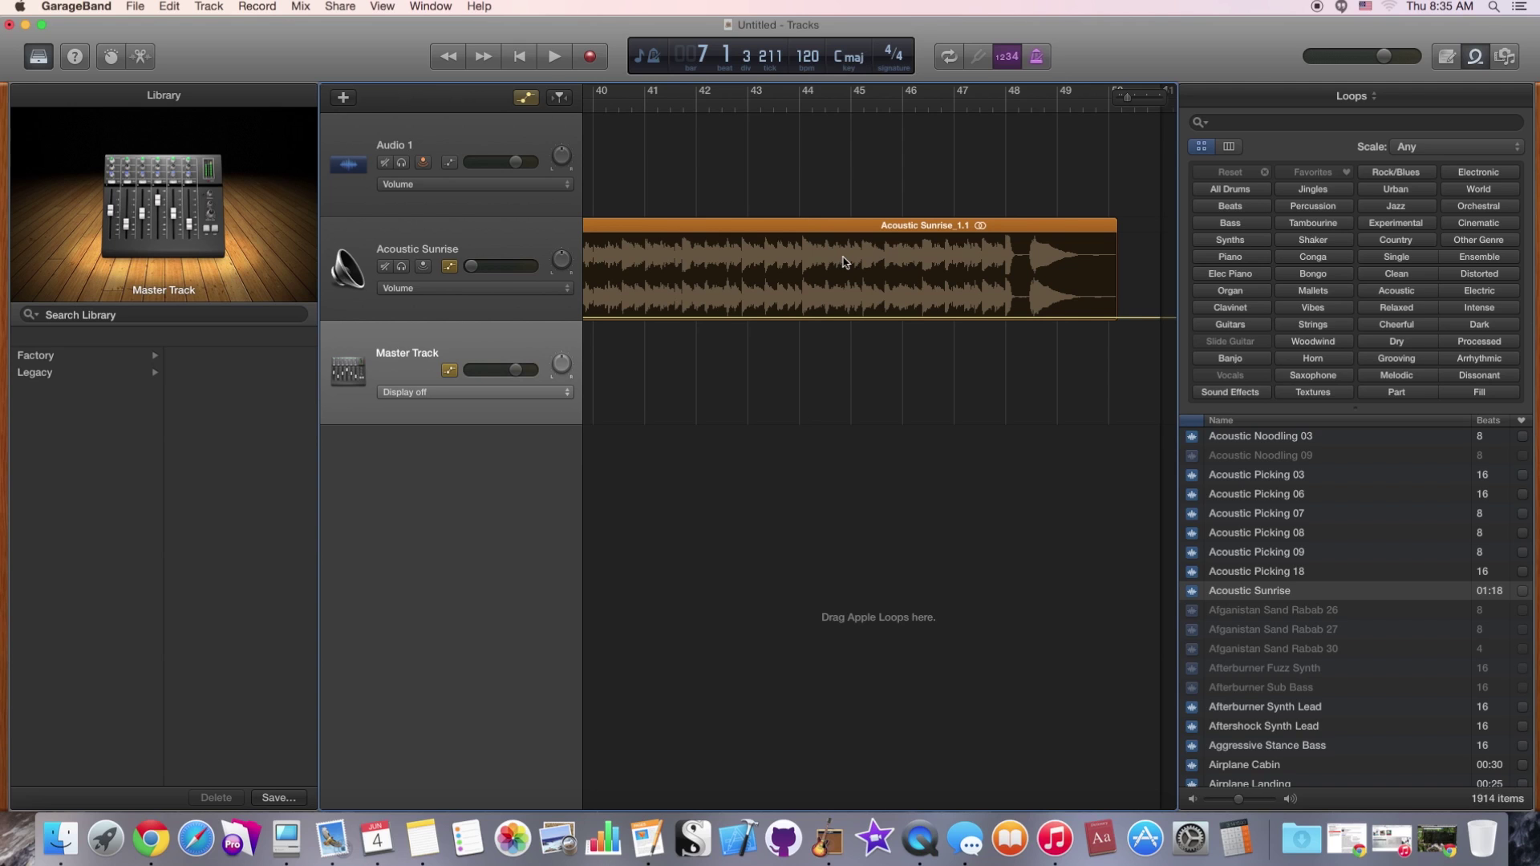
click(850, 233)
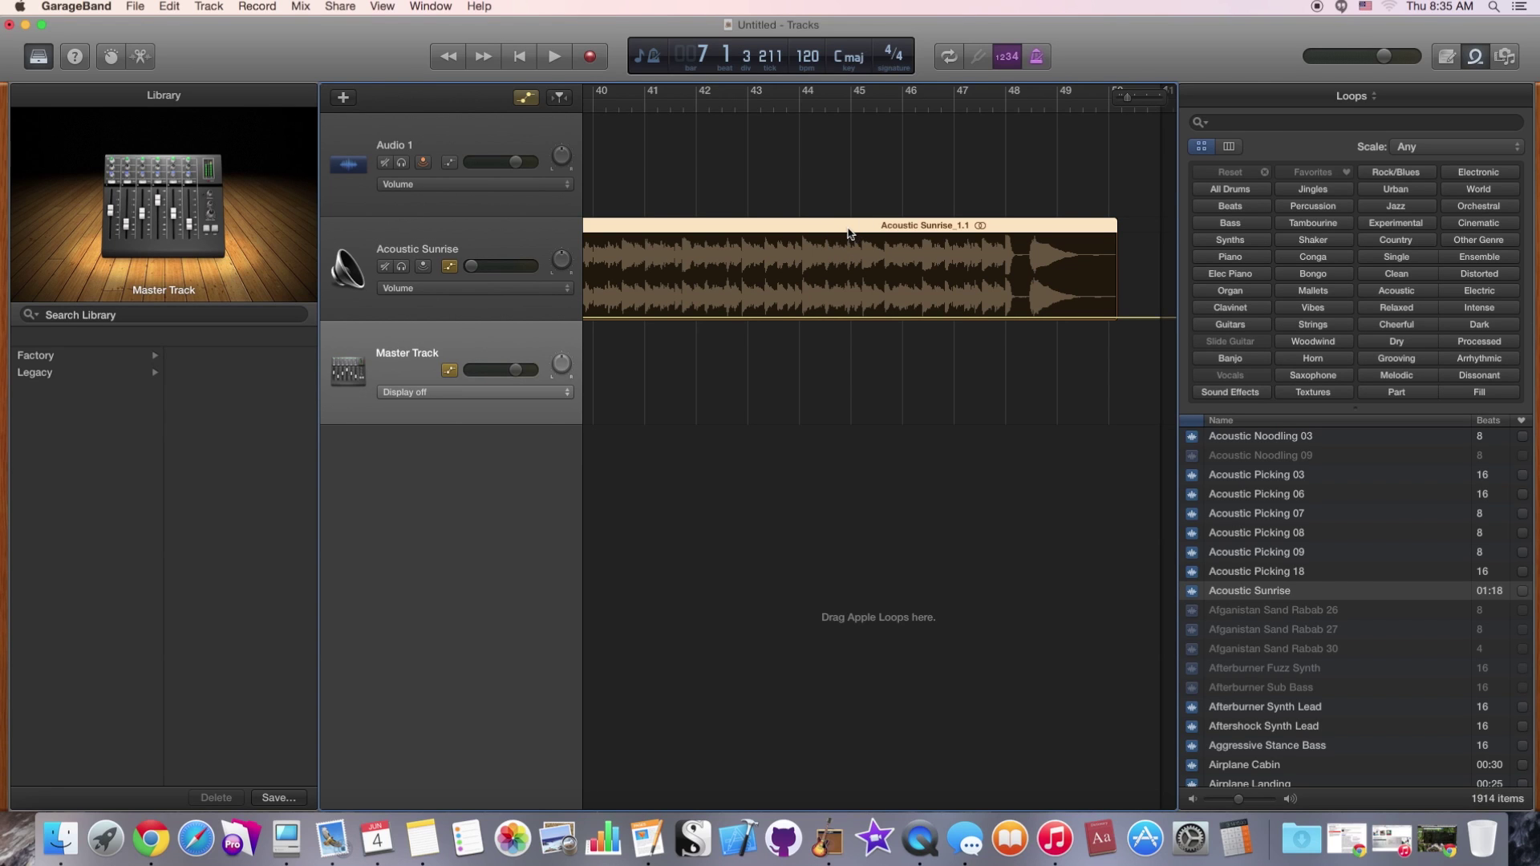
double_click(849, 233)
click(851, 189)
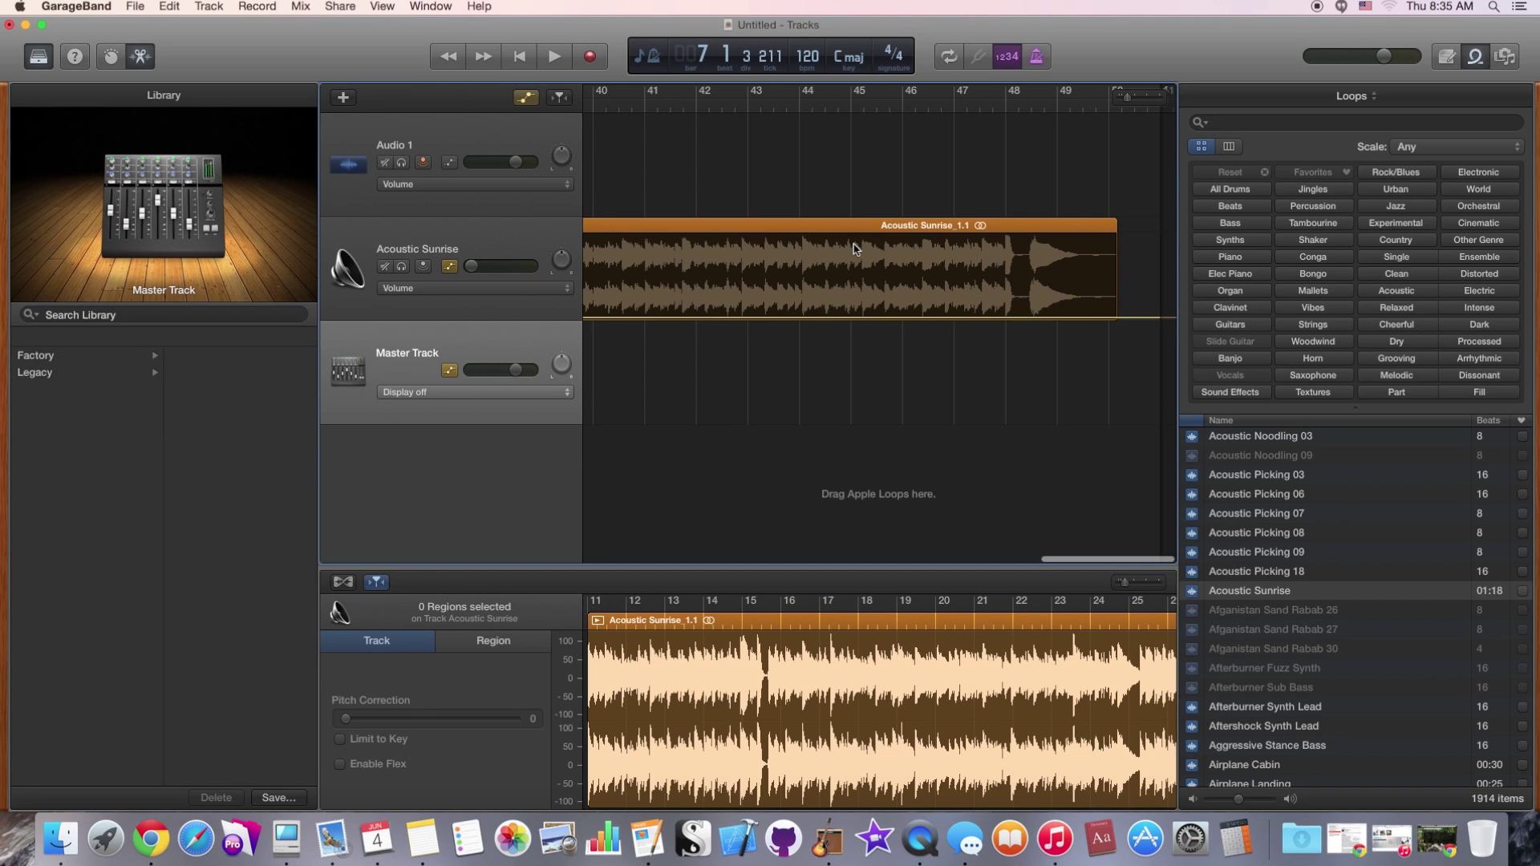
Listen to the arrangement briefly, then move the playhead to bar 46
key(space)
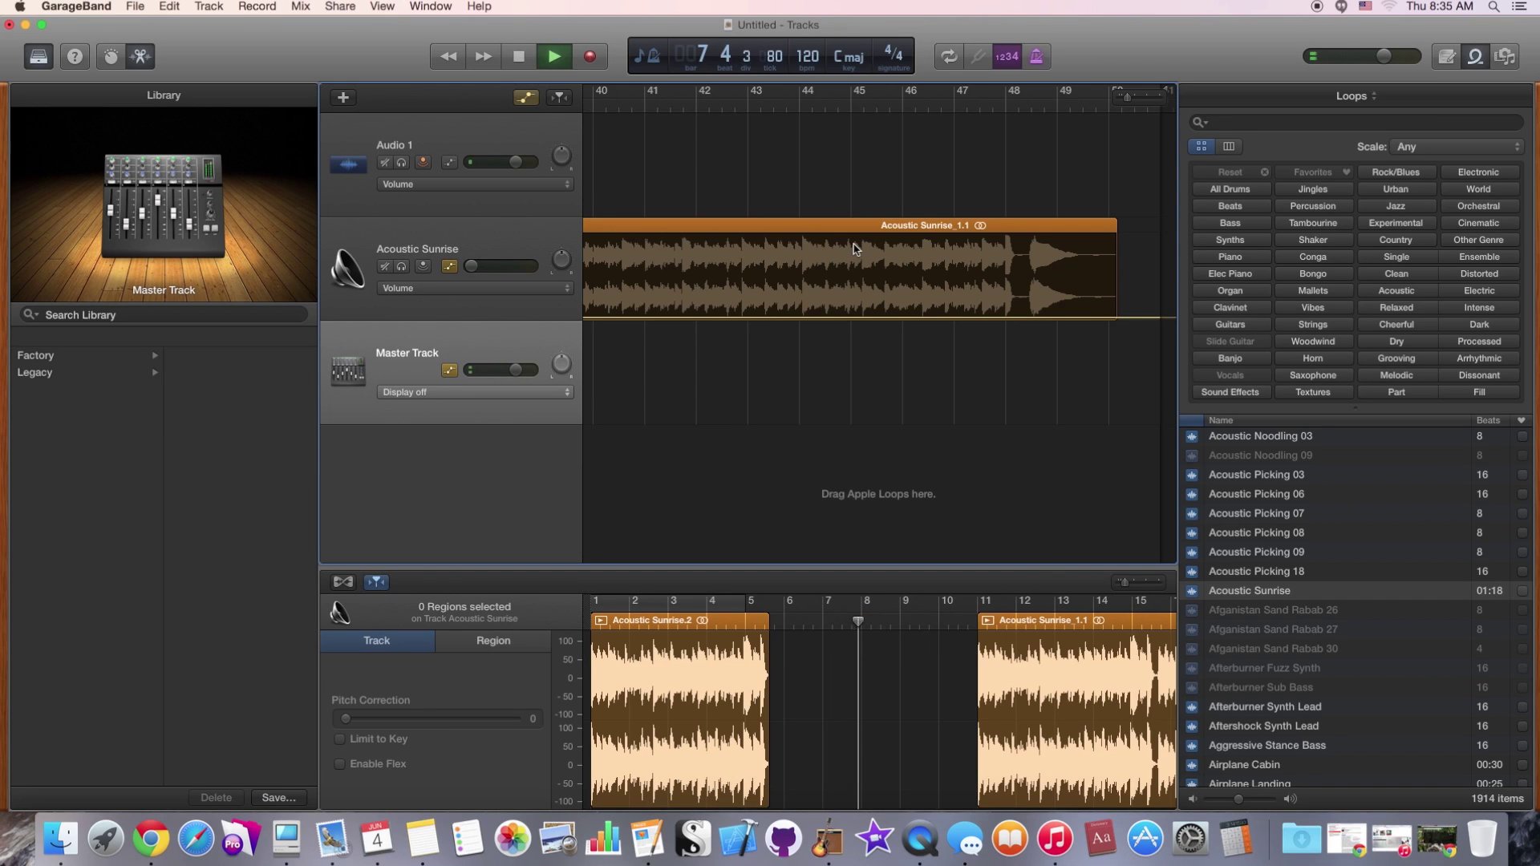
key(space)
scroll(836, 333, left, 15)
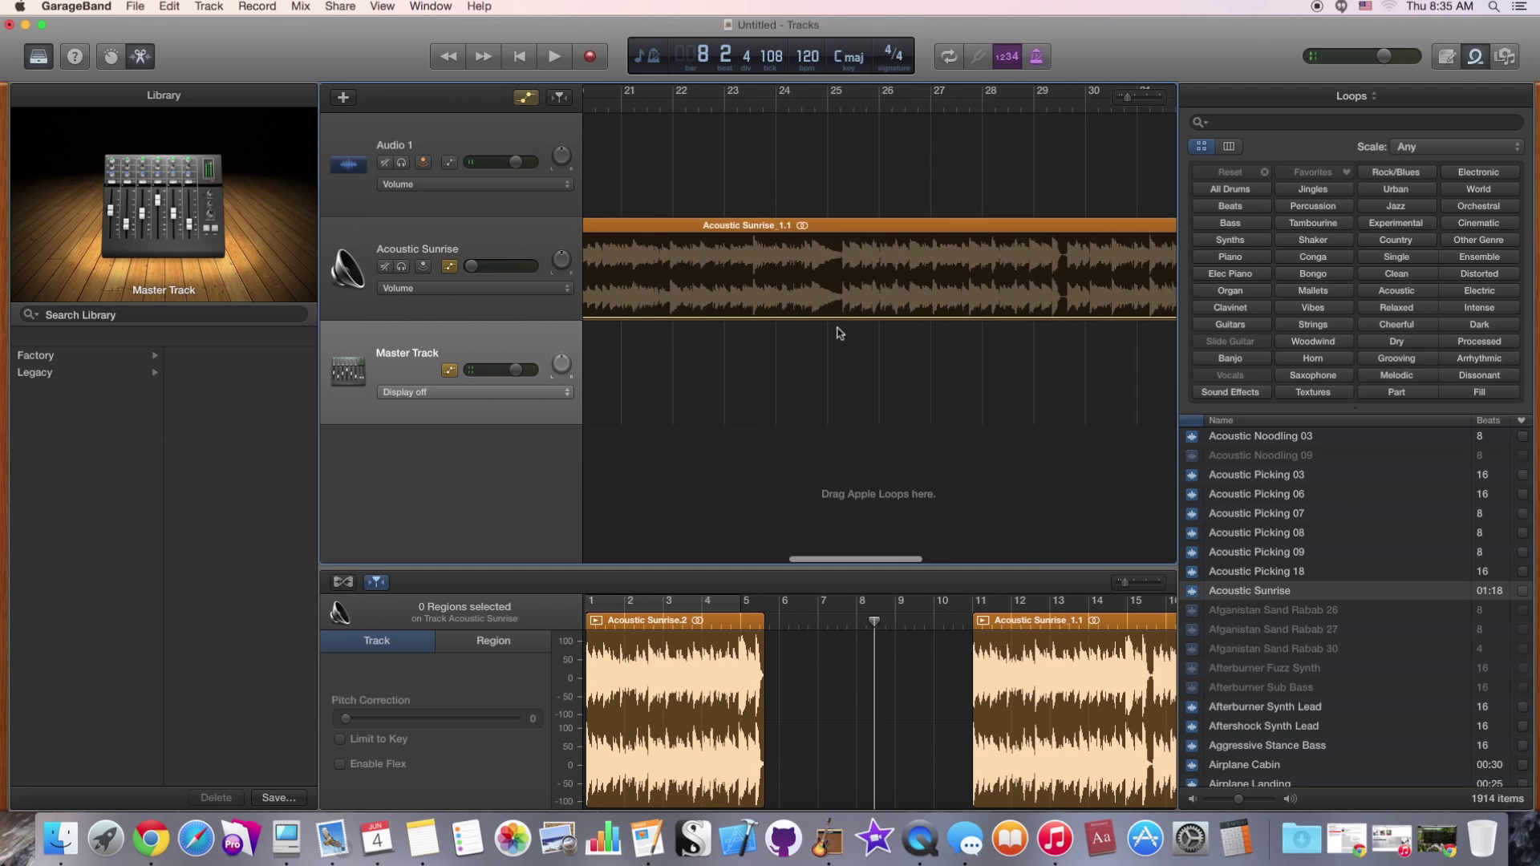
scroll(837, 333, left, 4)
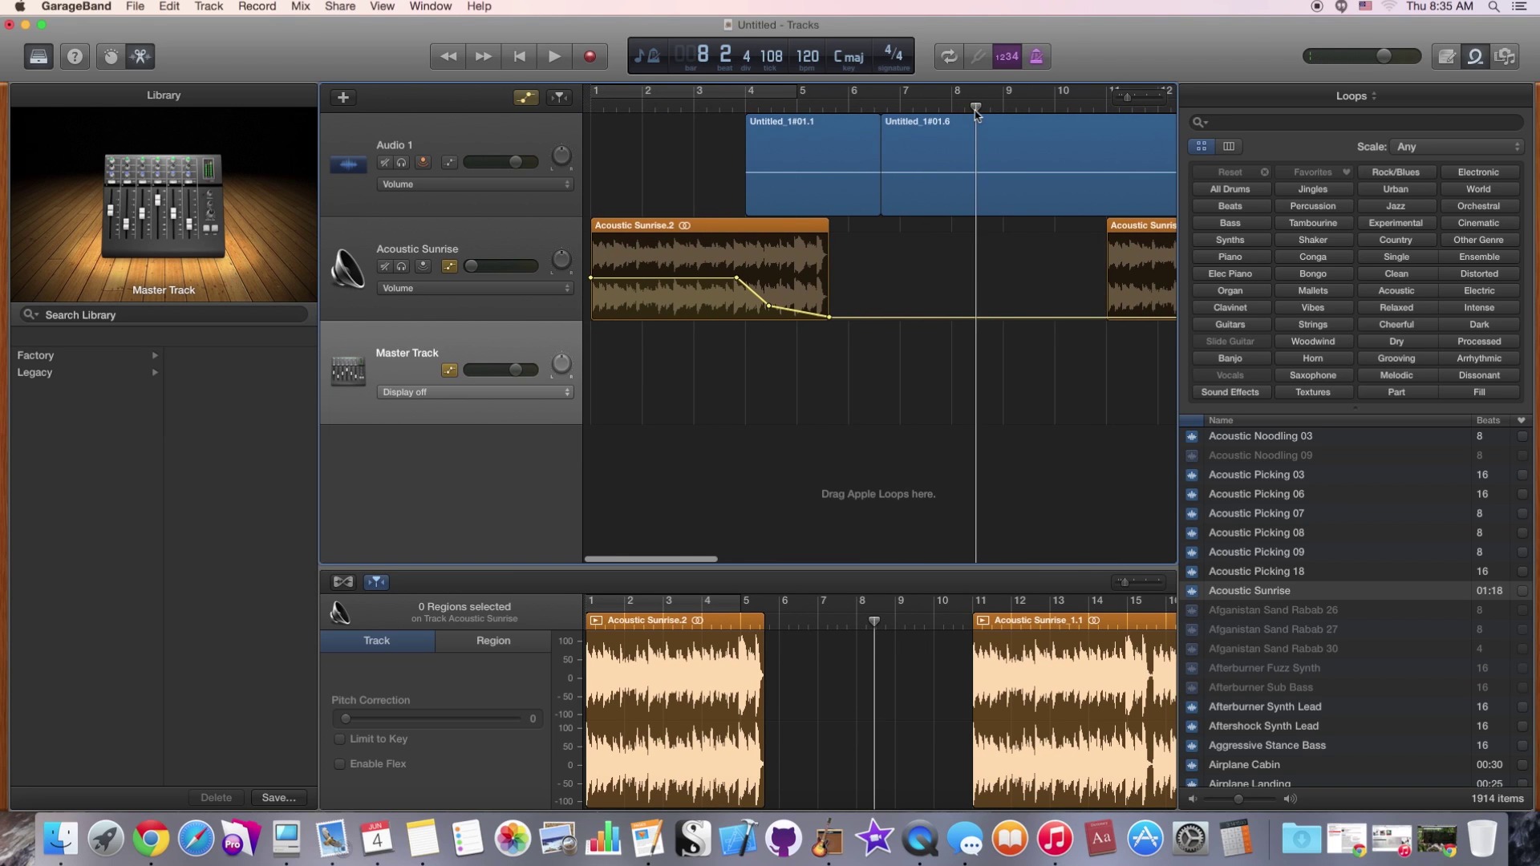
drag(976, 112, 915, 134)
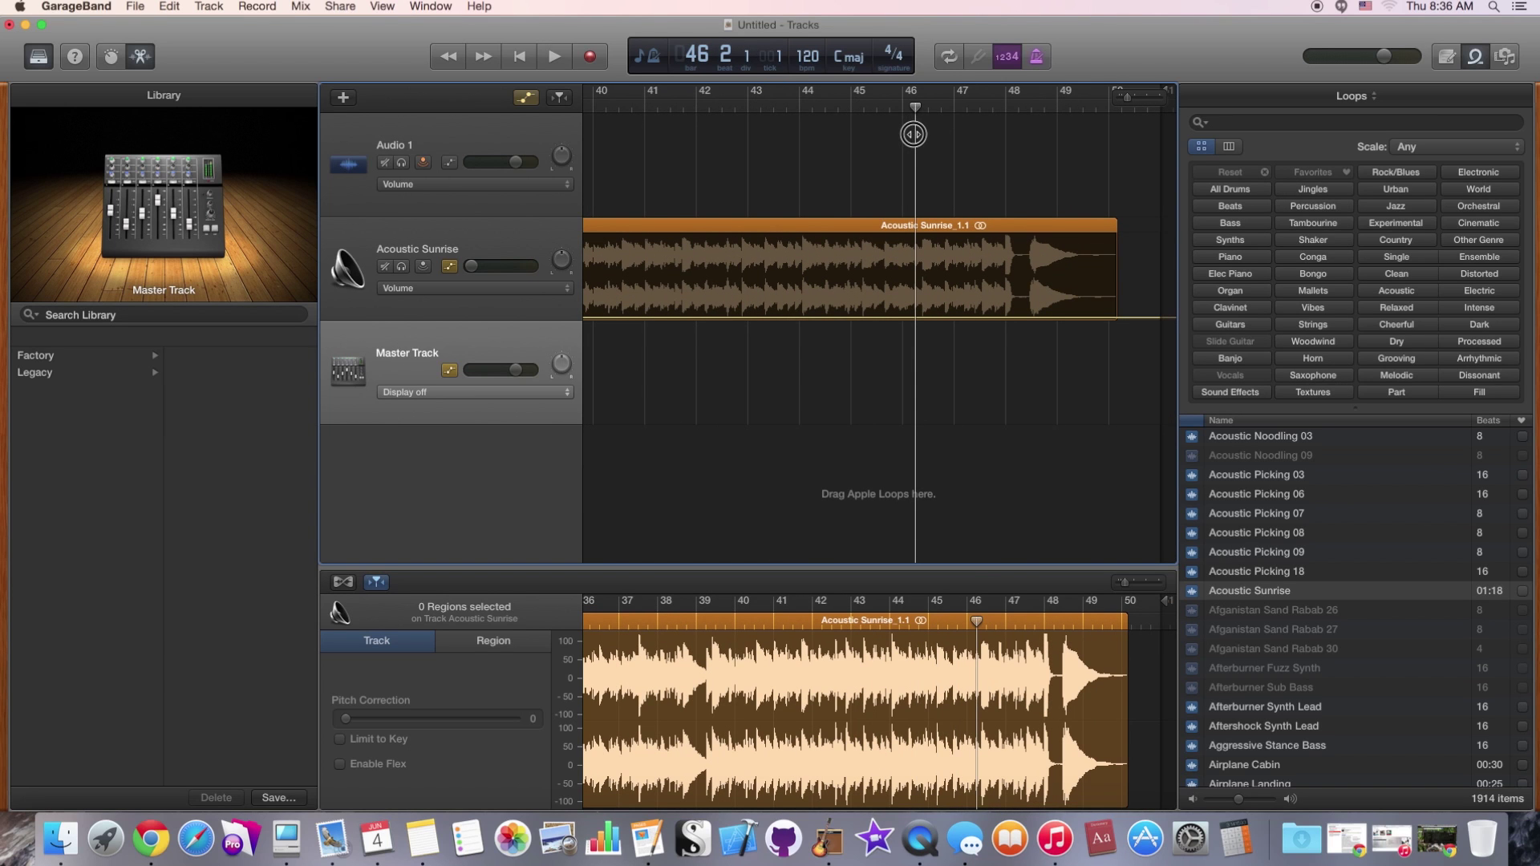
Split the Acoustic Sunrise music at bar 46, delete the earlier piece, and move the ending to bar 12
click(482, 244)
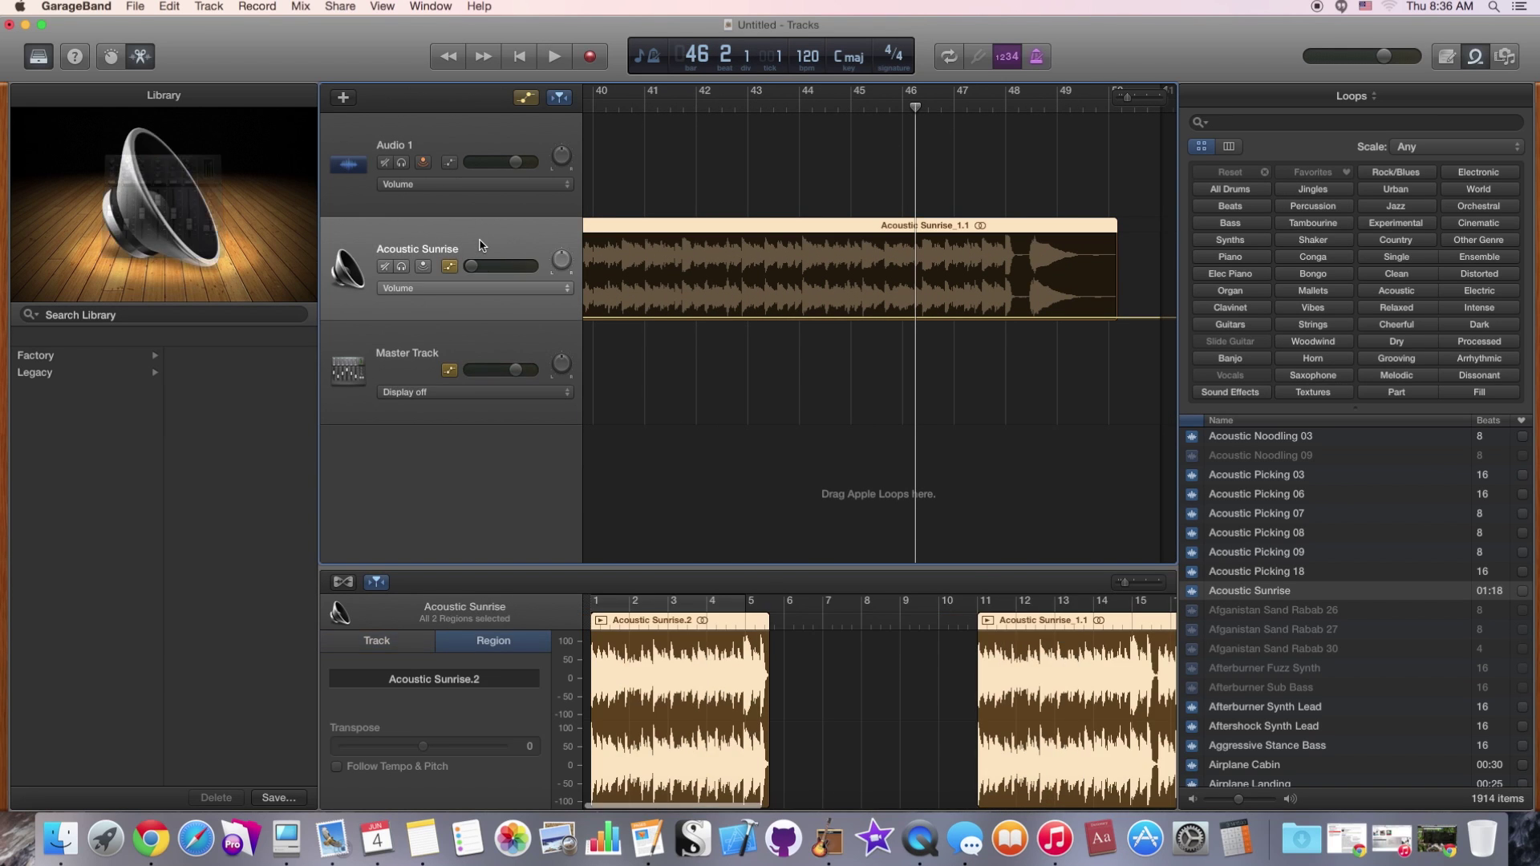
key(super+t)
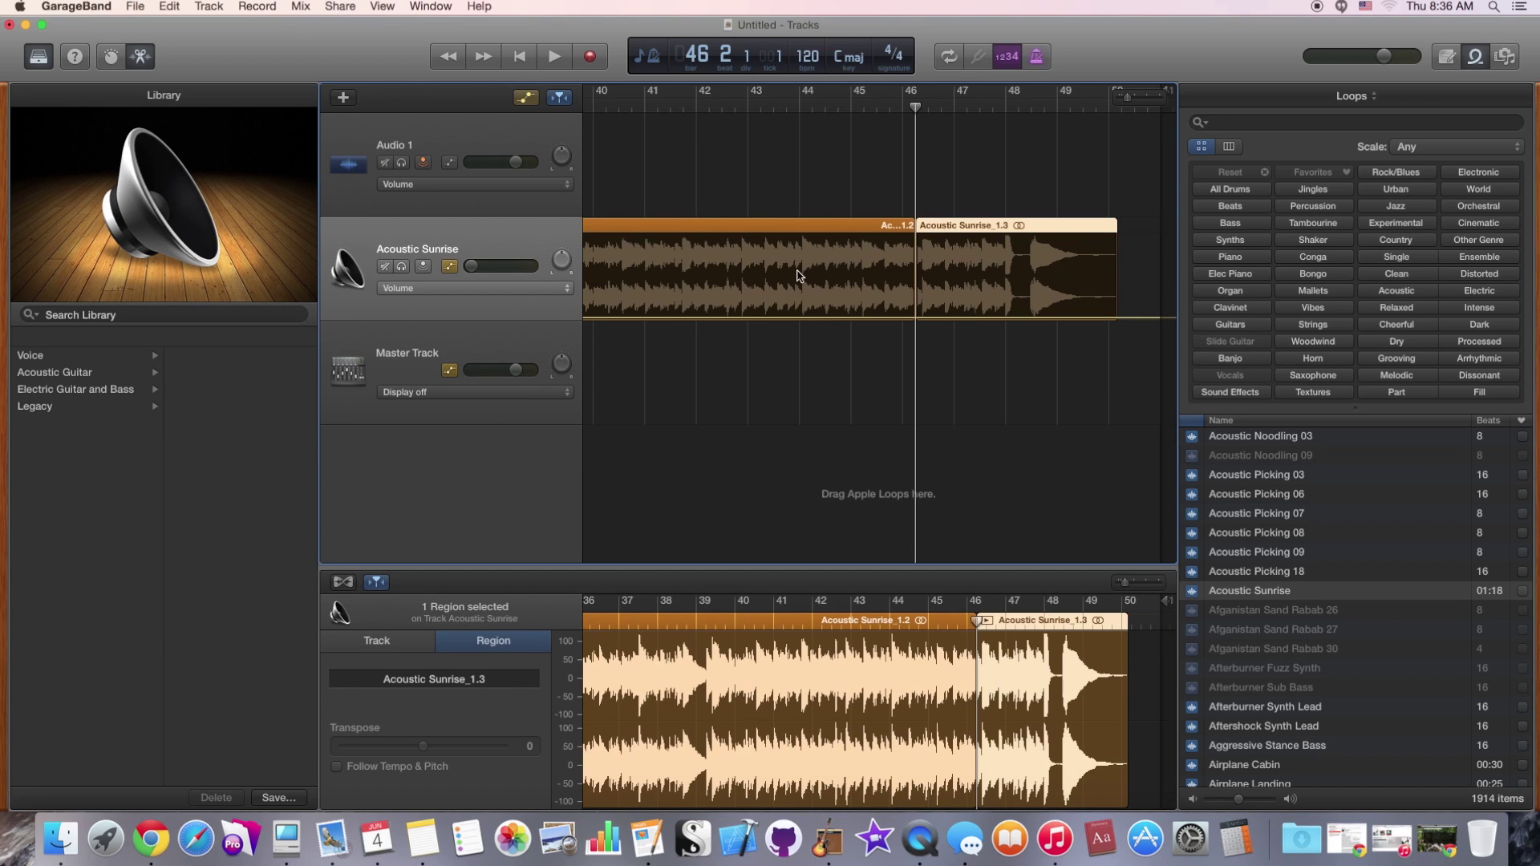
click(813, 230)
key(Delete)
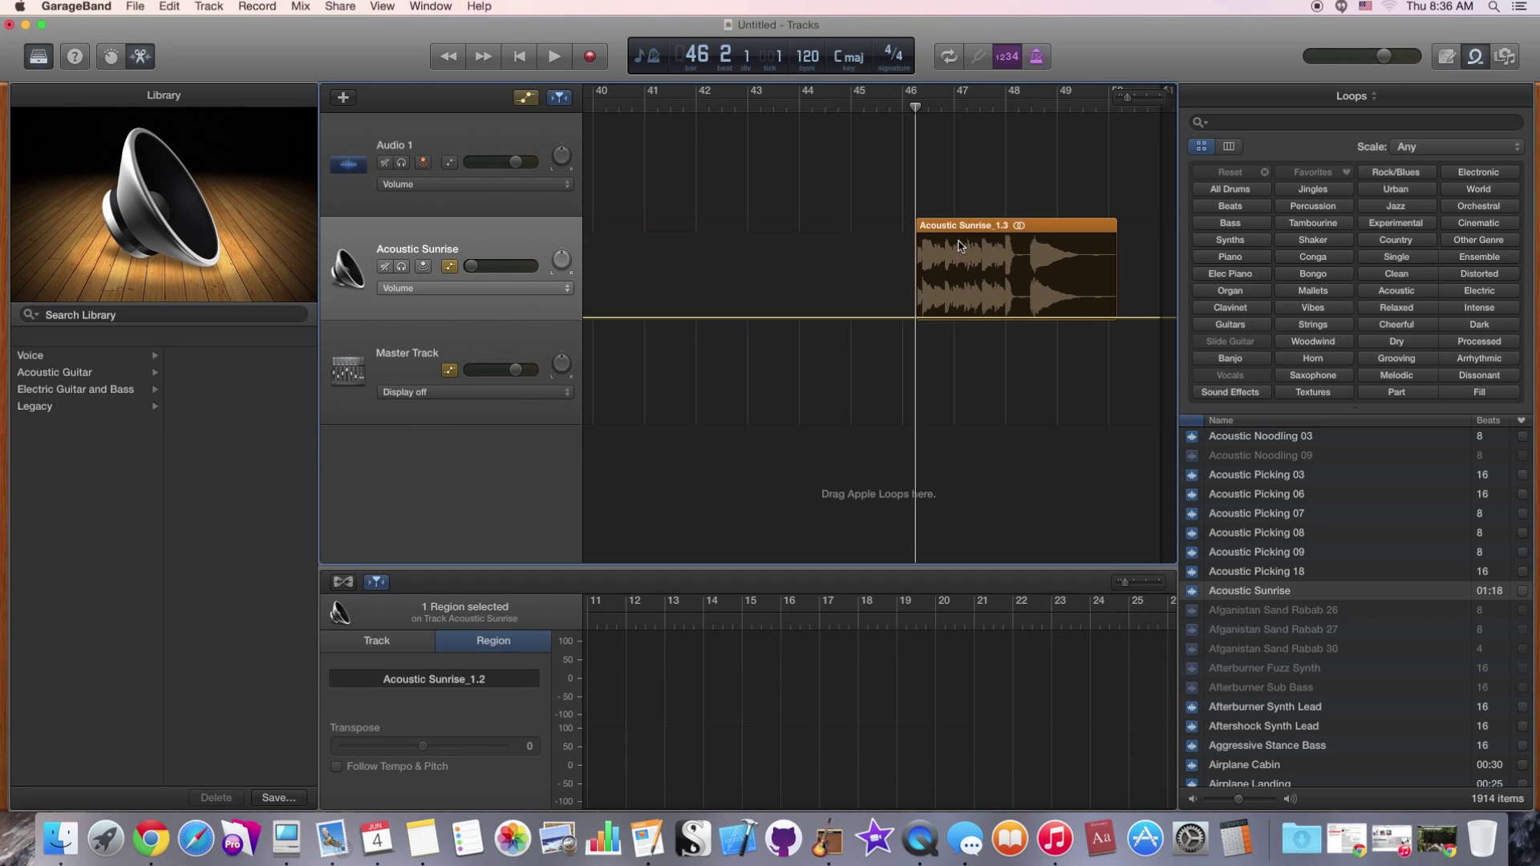
drag(966, 232, 824, 286)
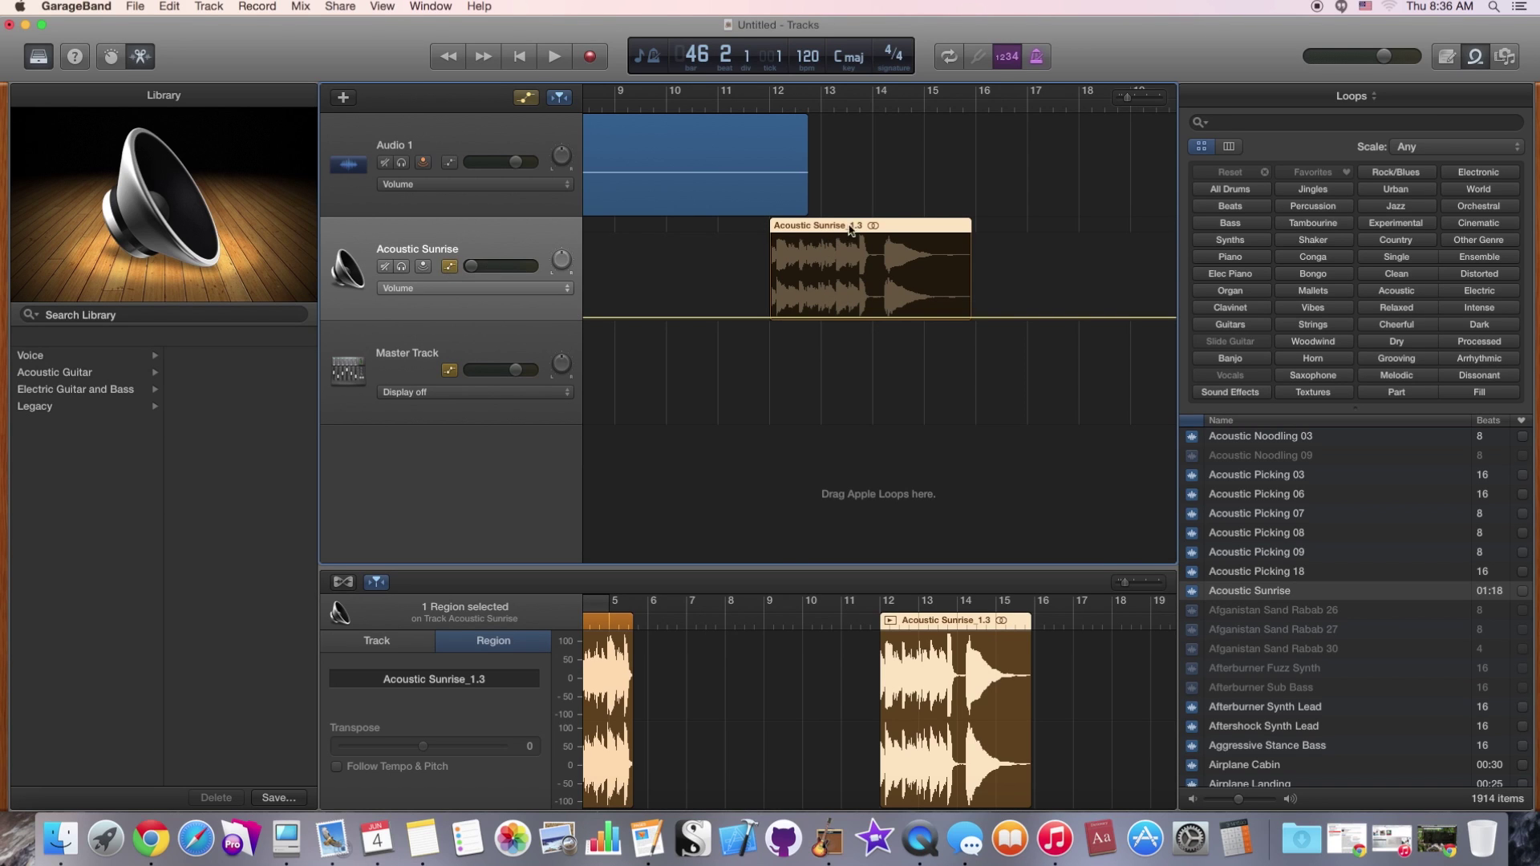
Add a fade-in to the outro music and a Mix > Fade Out on the Master Track, then play from bar 10.7
click(772, 321)
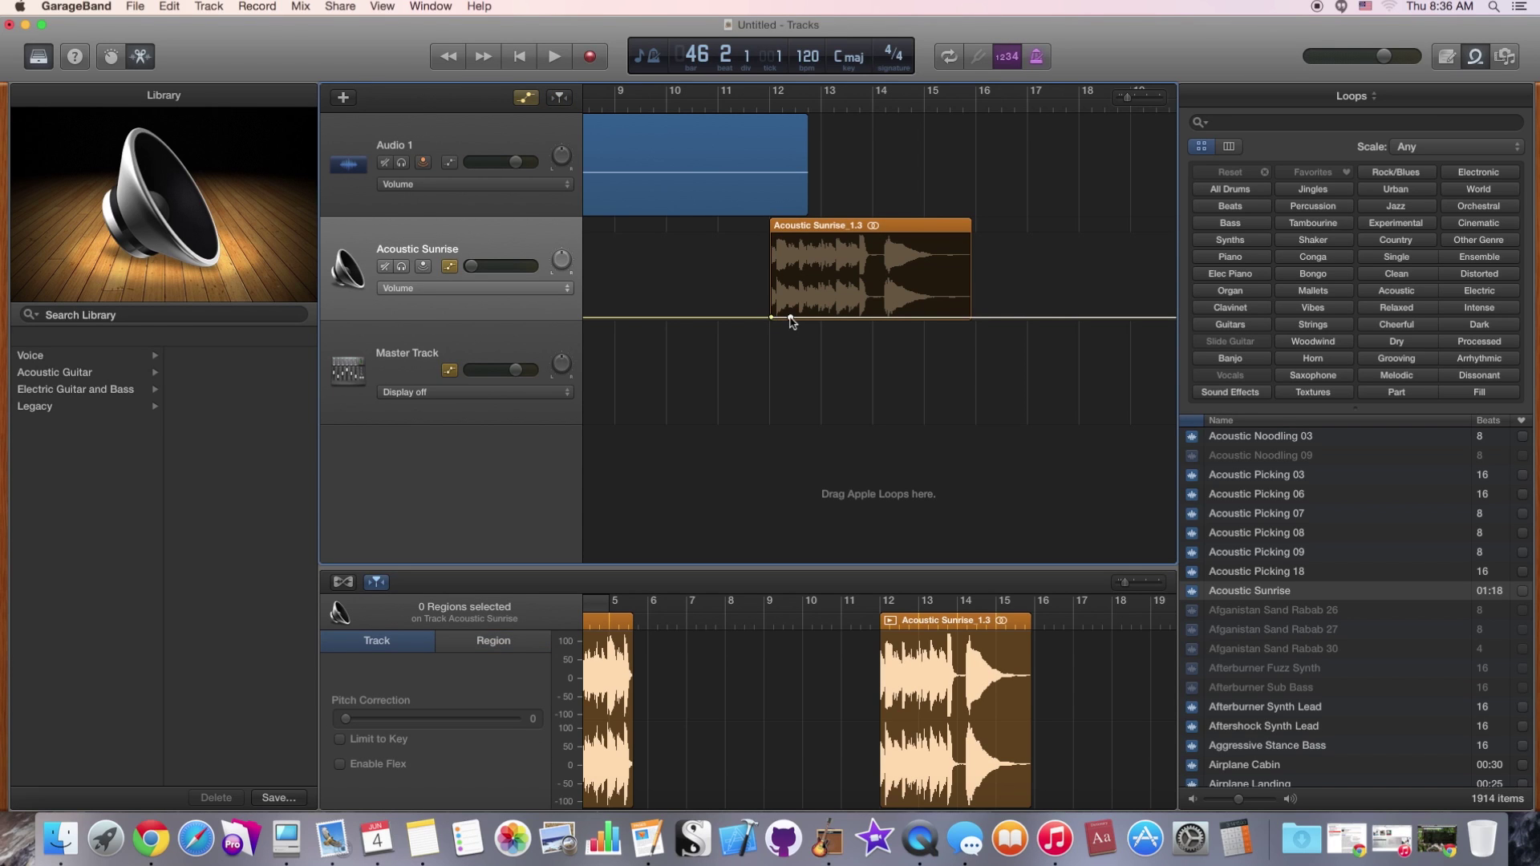
drag(790, 317, 824, 279)
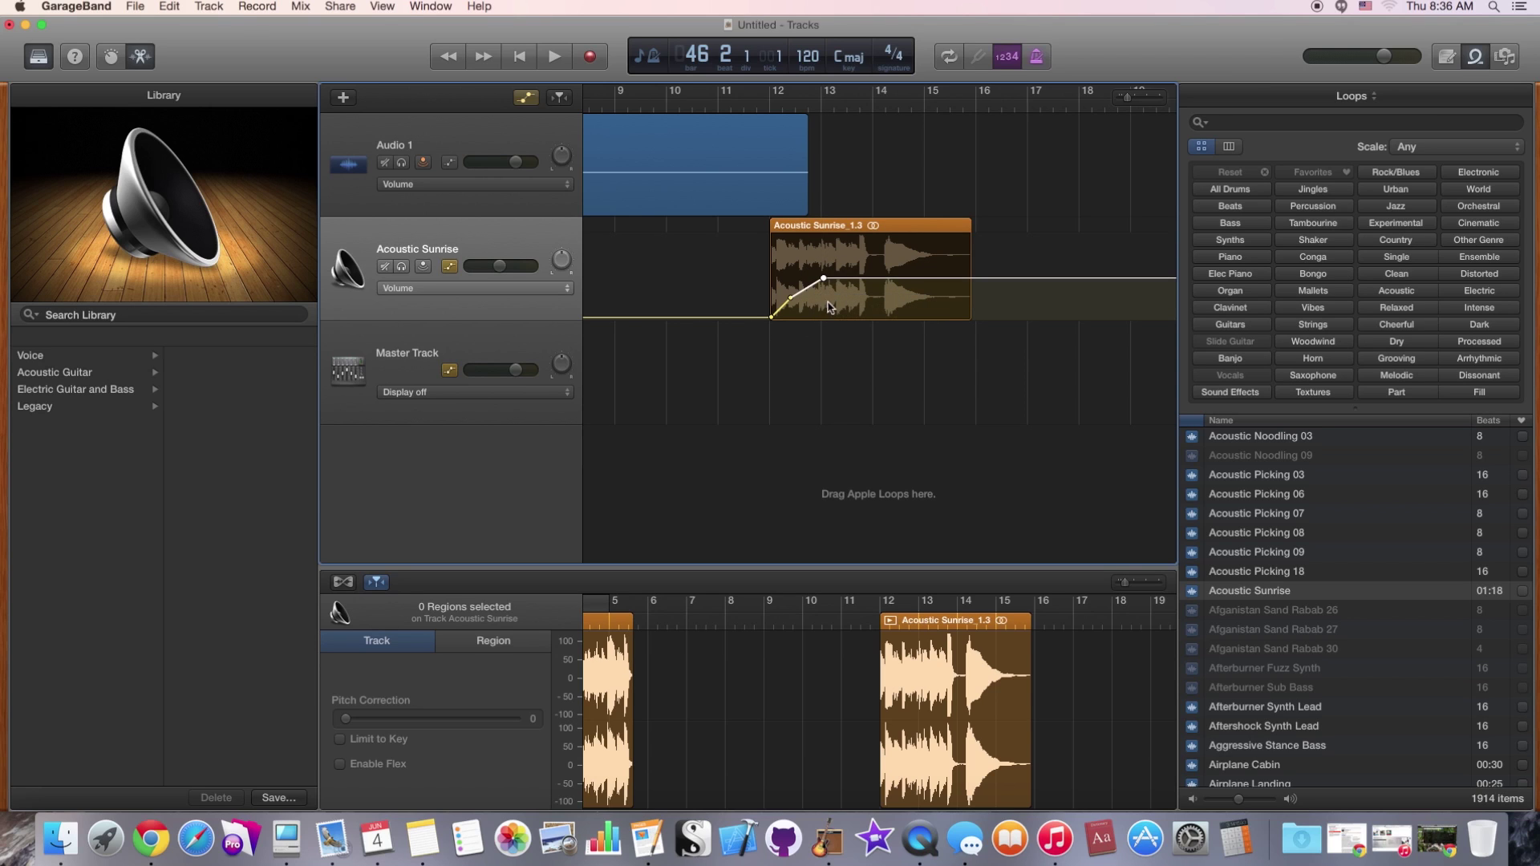
click(452, 353)
click(204, 6)
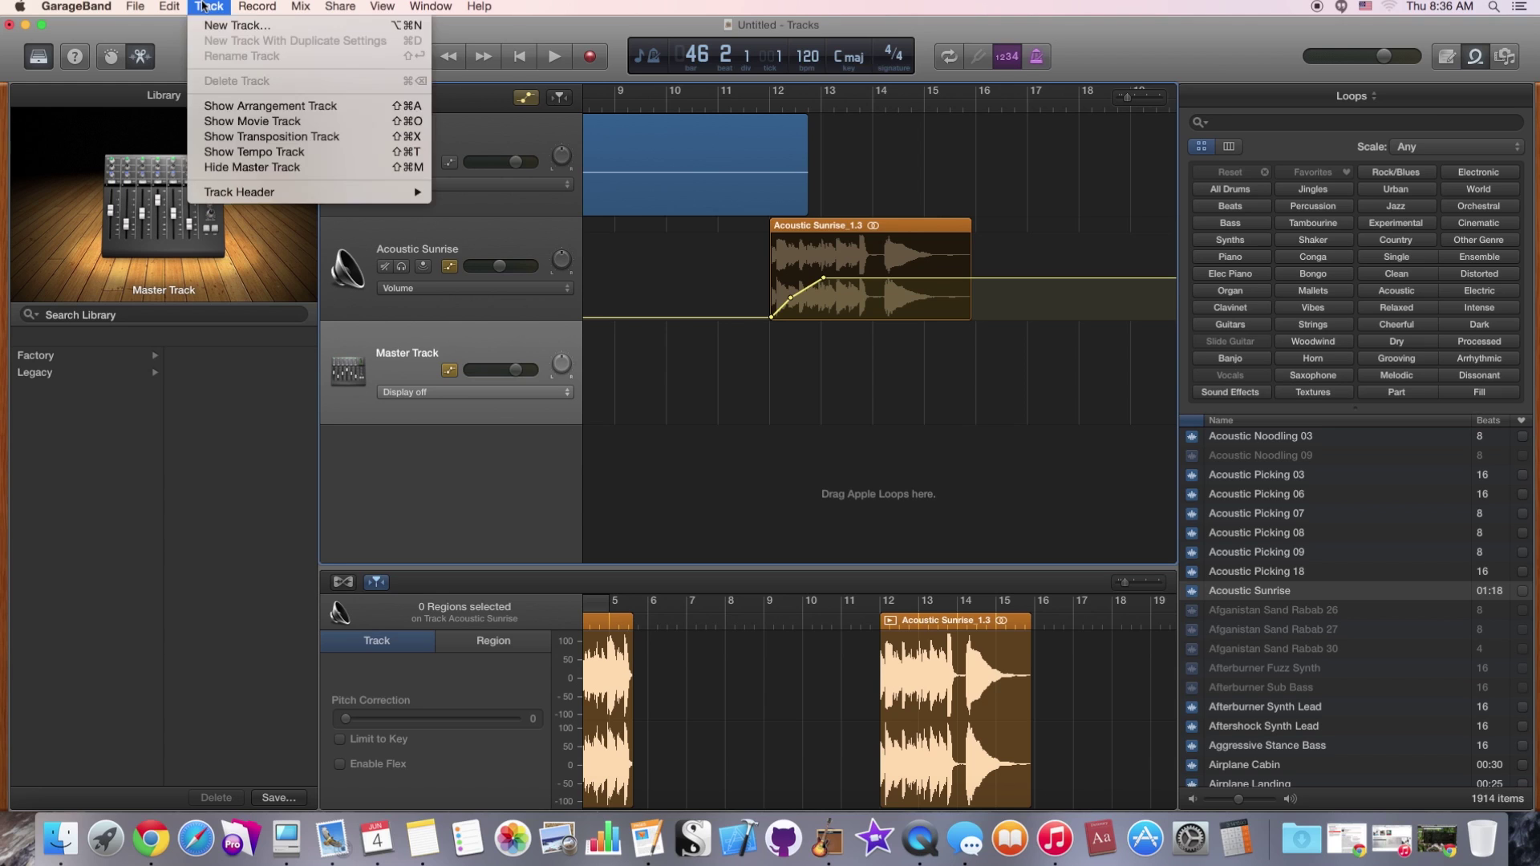
mouse_move(305, 6)
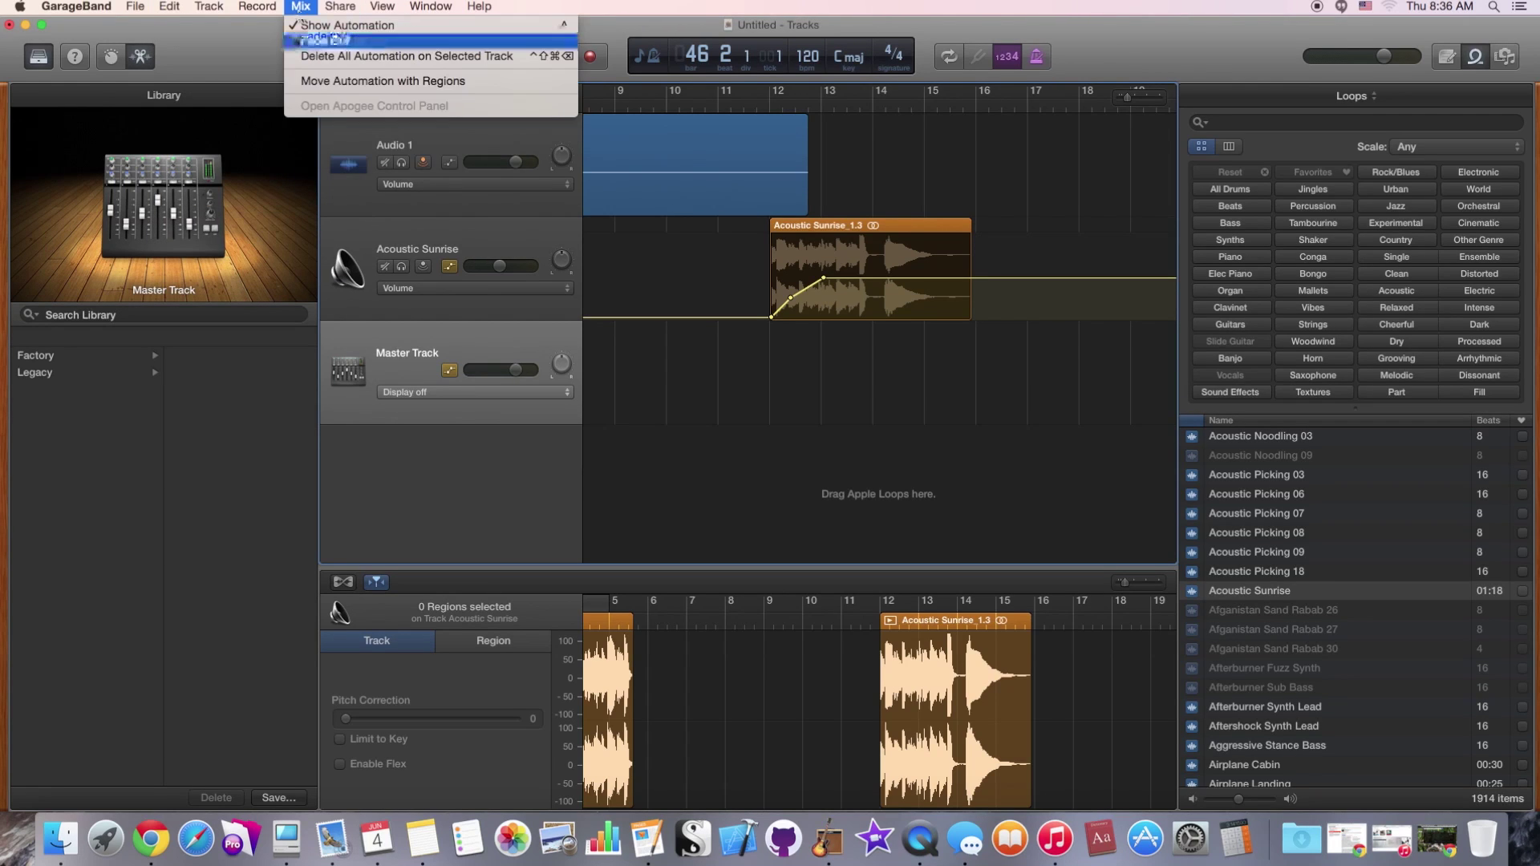
click(329, 24)
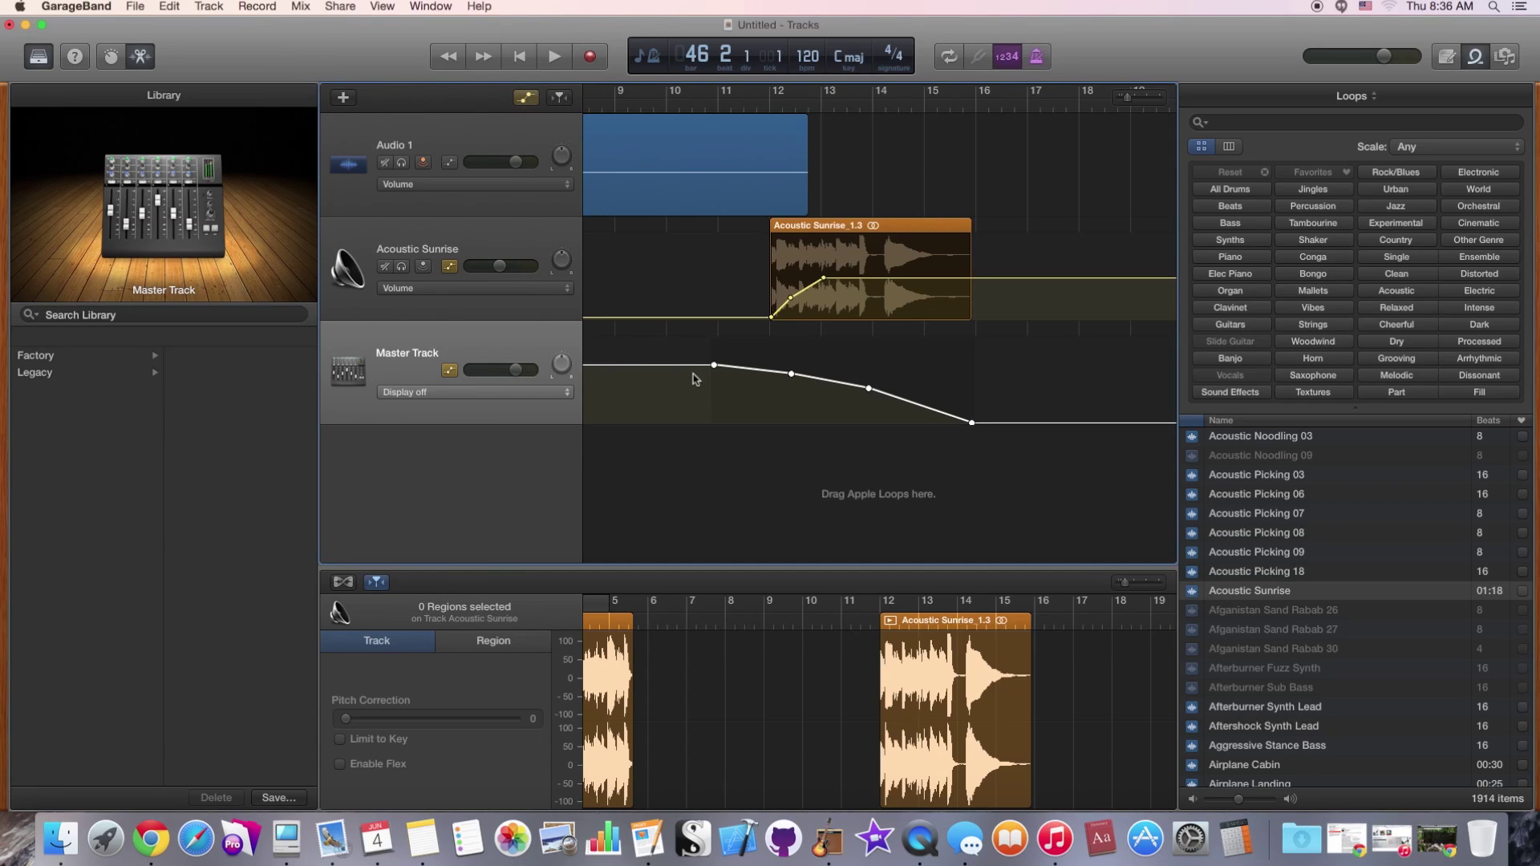
click(702, 109)
key(space)
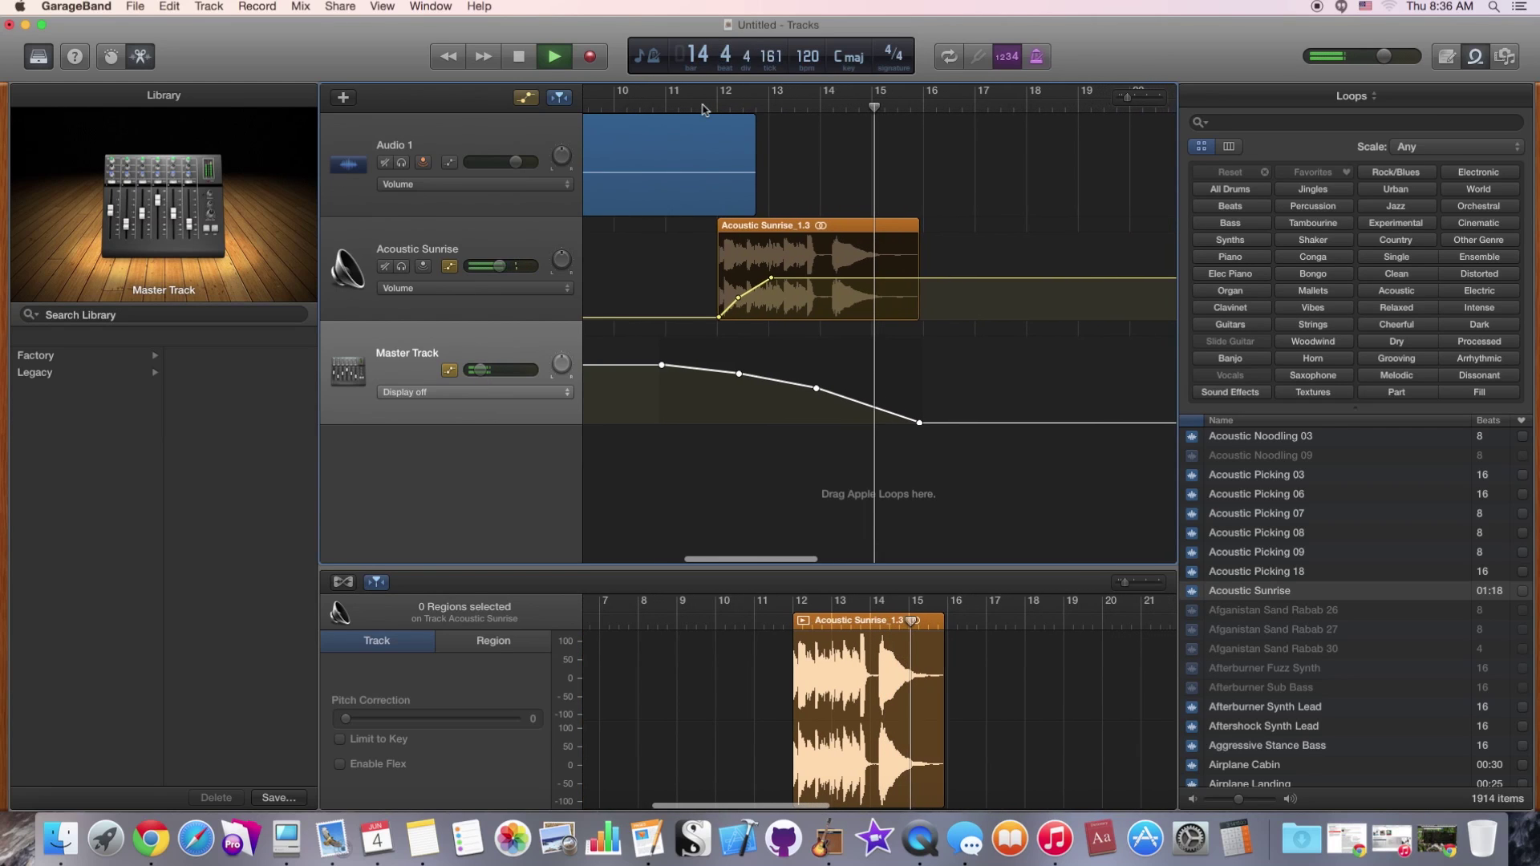
Stop playback, then play the whole Podcast Tutorial arrangement from the start and stop it
key(space)
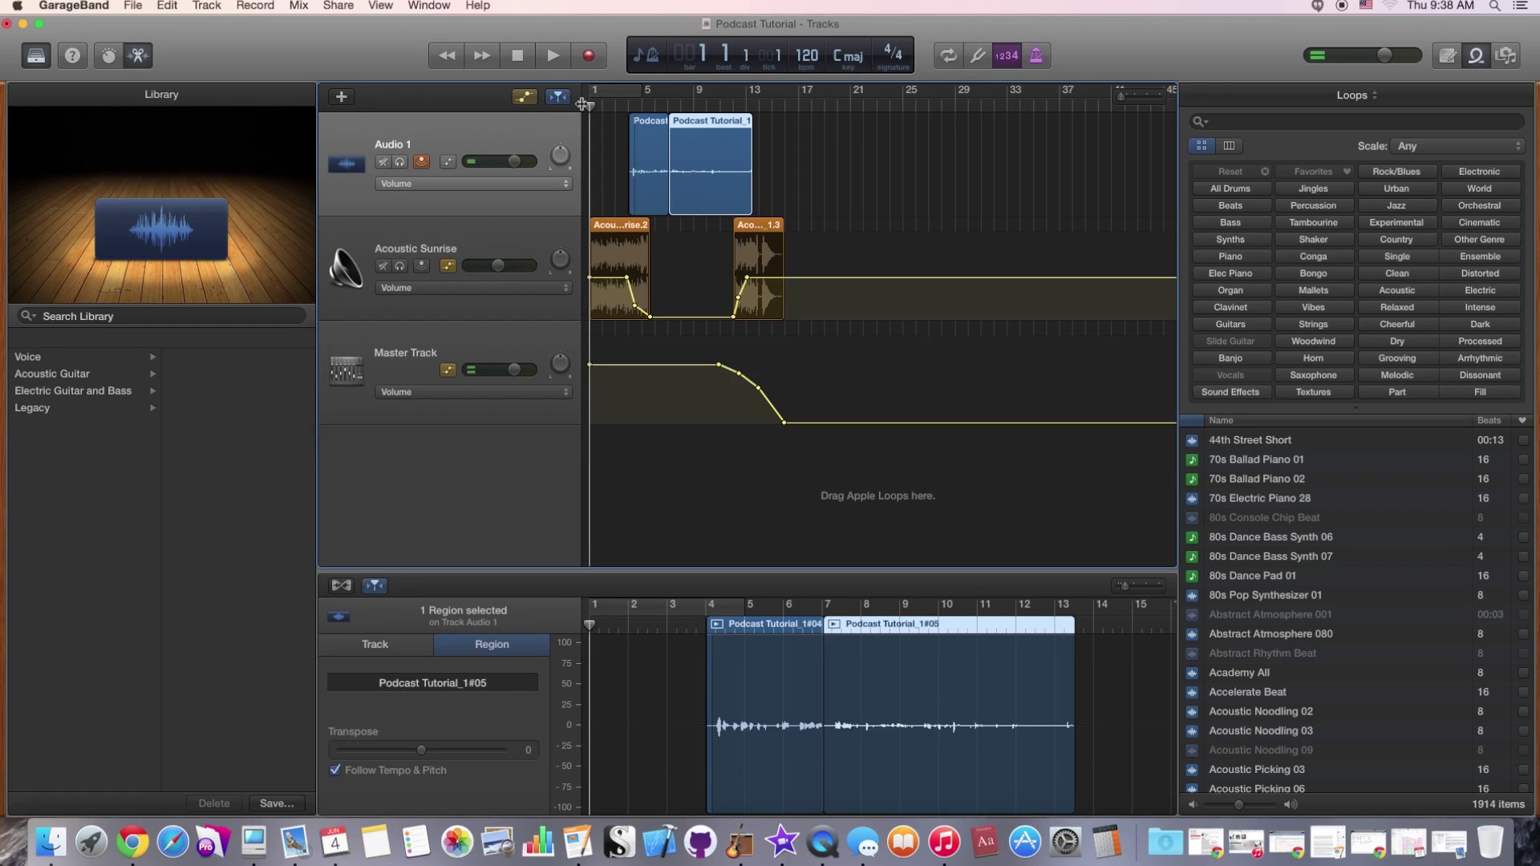
key(space)
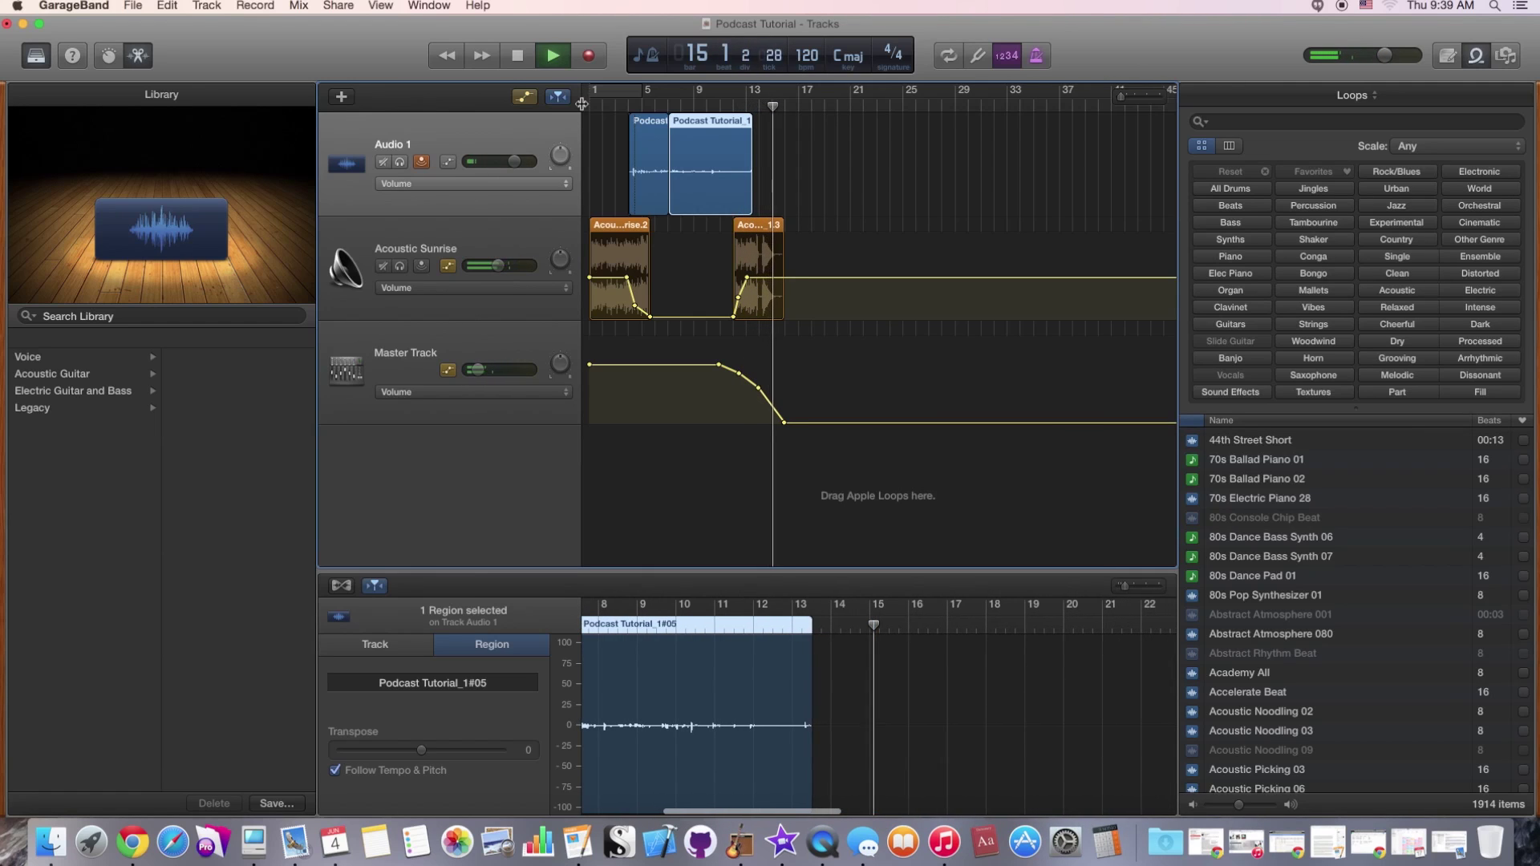
key(space)
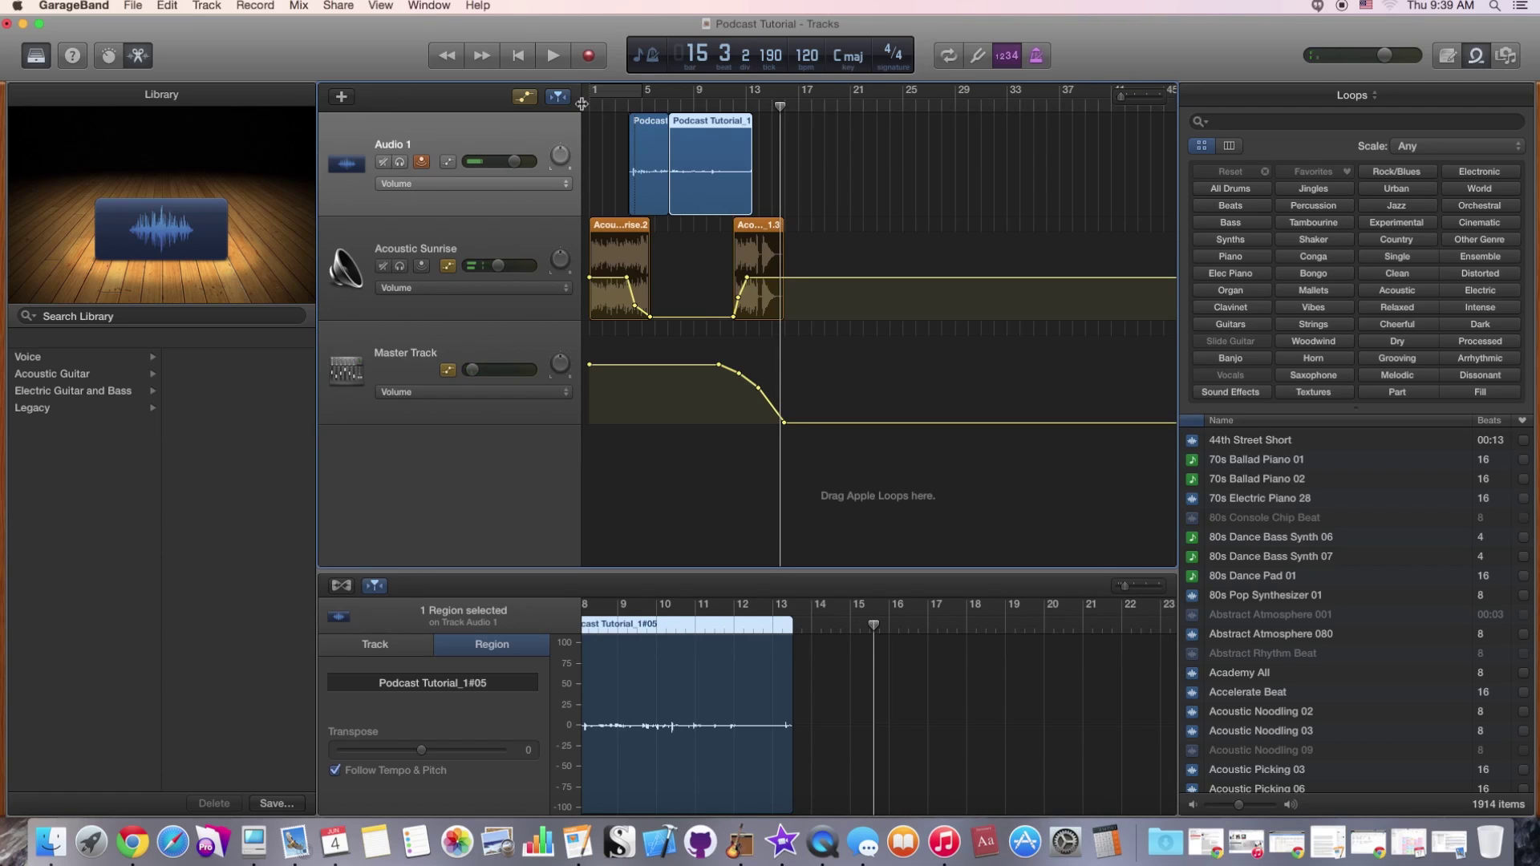
Open the Export Song to Disk settings from the Share menu
click(126, 9)
mouse_move(176, 4)
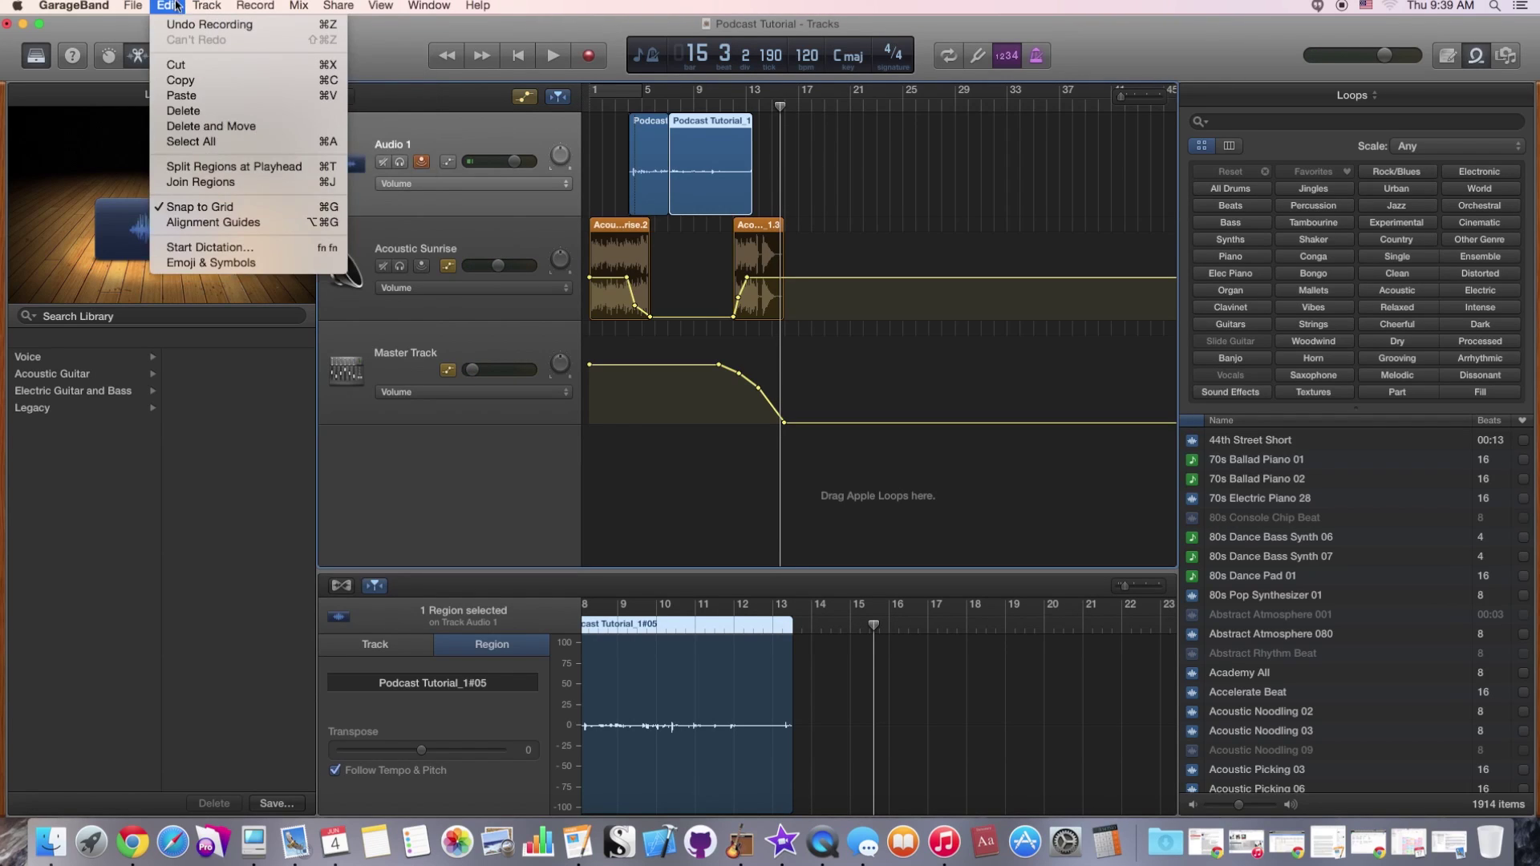
mouse_move(291, 11)
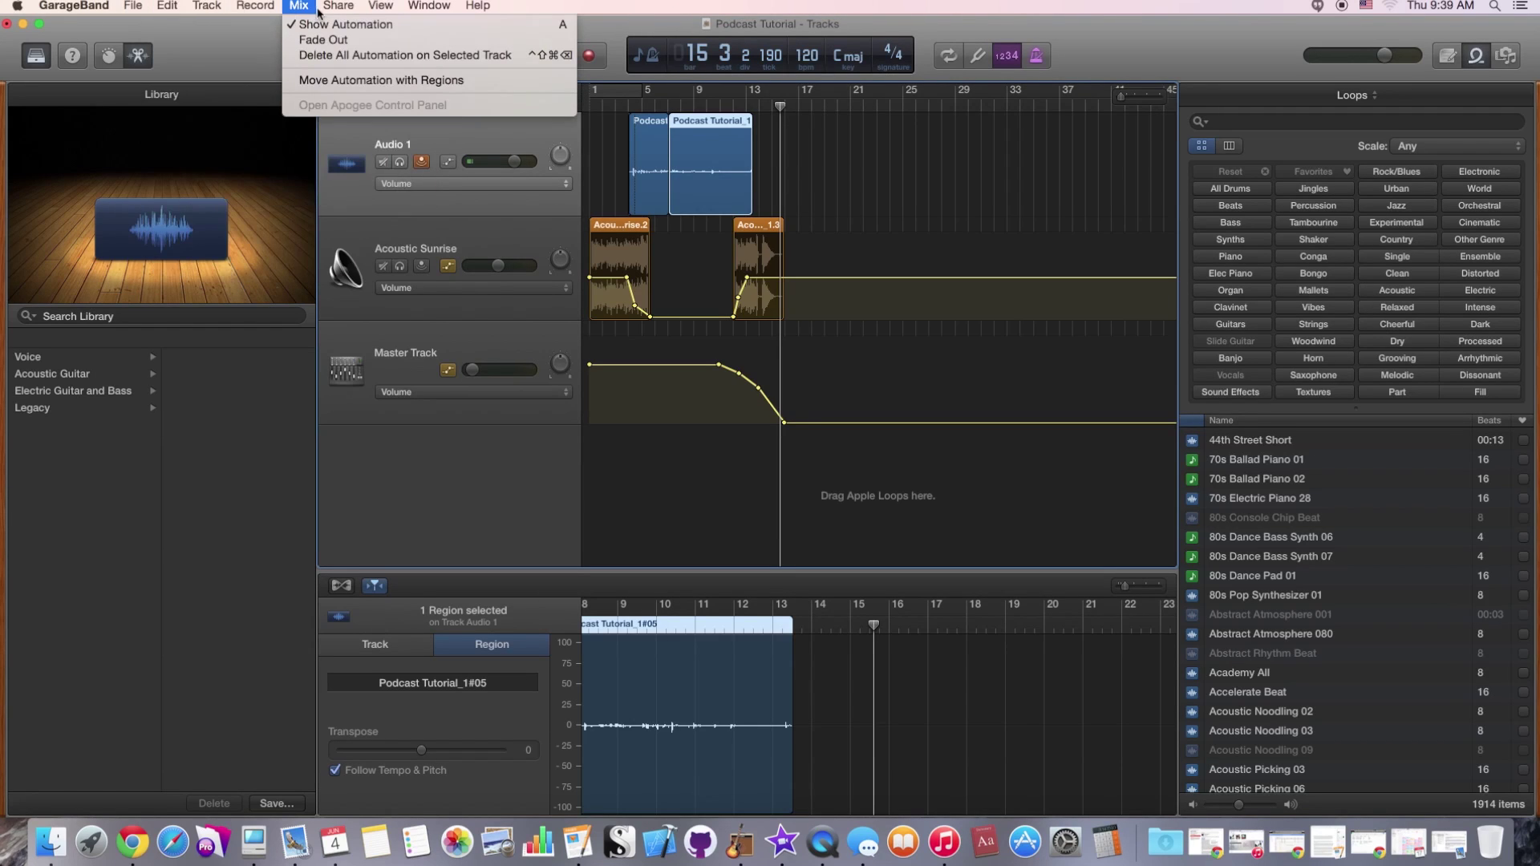
mouse_move(336, 4)
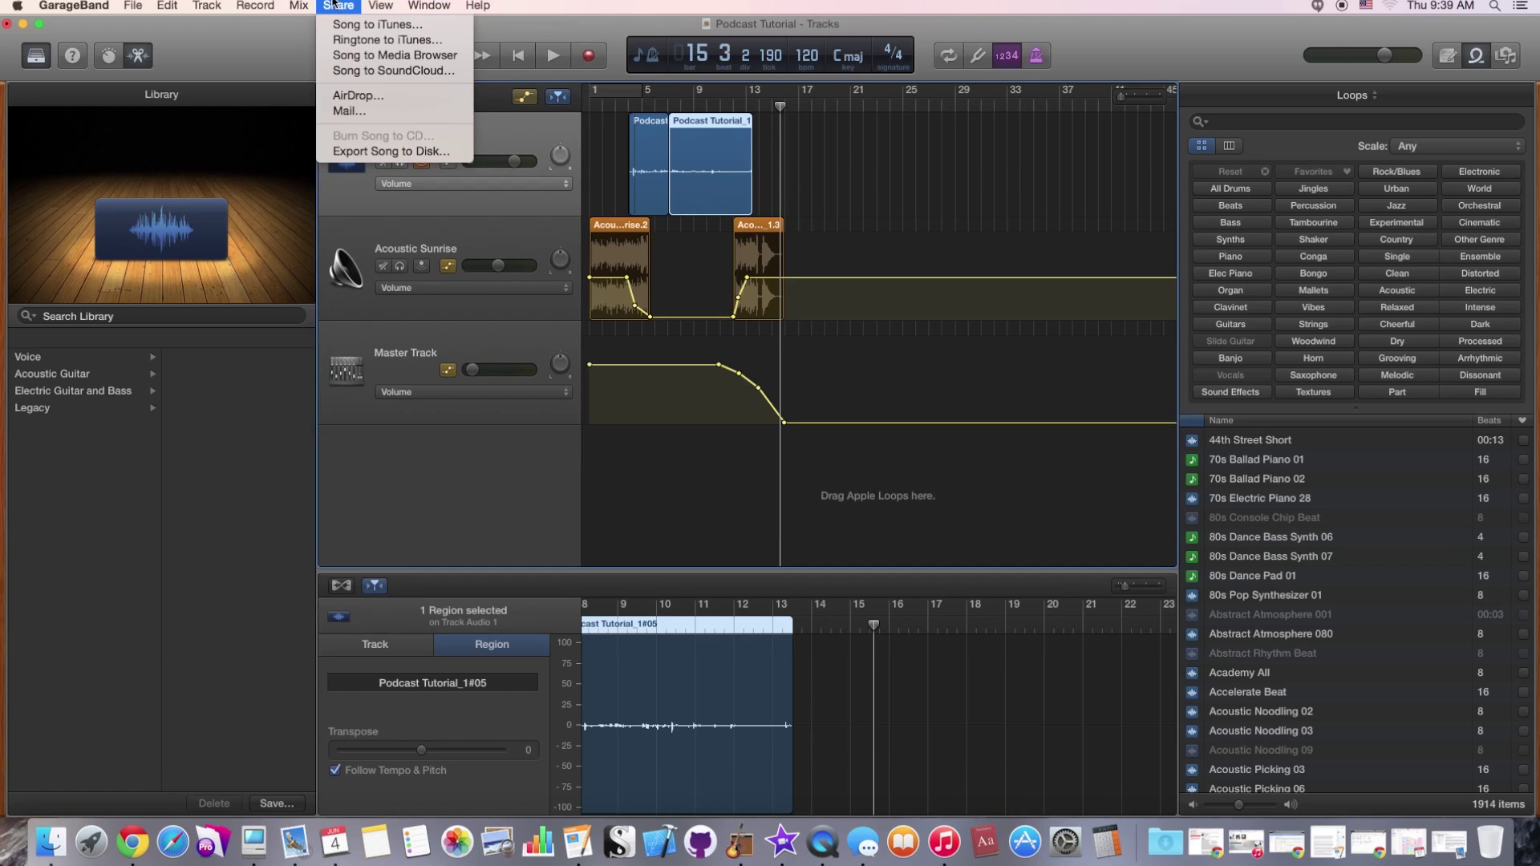
click(347, 152)
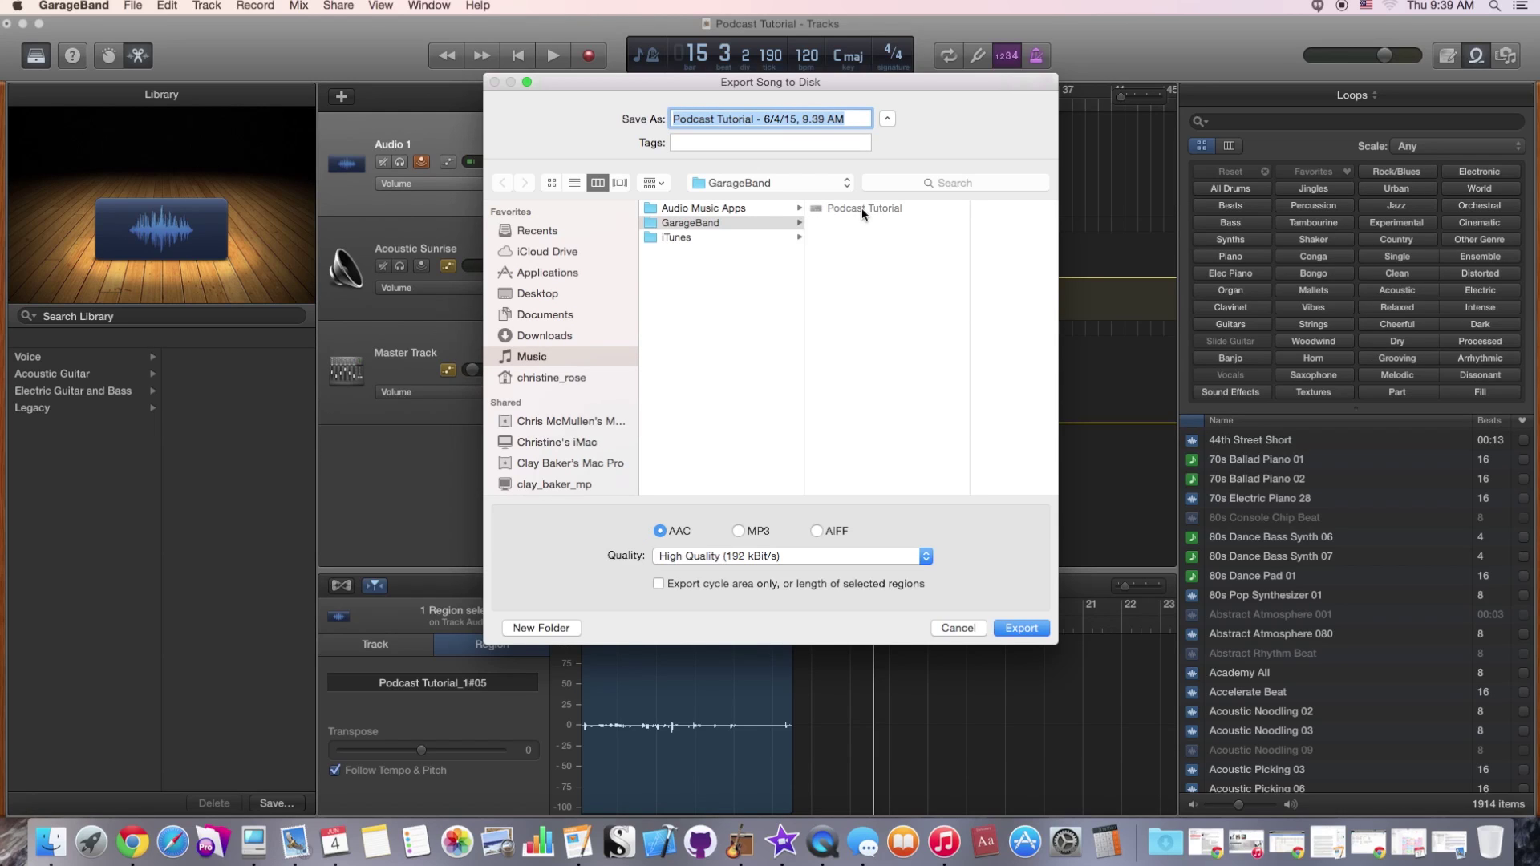
Name the file Podcast Tutorial2, choose the Podcasting folder, keep AAC High Quality, and export
key(Right)
key(BackSpace)
key(BackSpace)
key(BackSpace)
key(BackSpace)
key(BackSpace)
key(BackSpace)
key(BackSpace)
key(BackSpace)
key(BackSpace)
key(BackSpace)
key(BackSpace)
key(BackSpace)
key(BackSpace)
key(BackSpace)
key(BackSpace)
key(BackSpace)
key(BackSpace)
key(BackSpace)
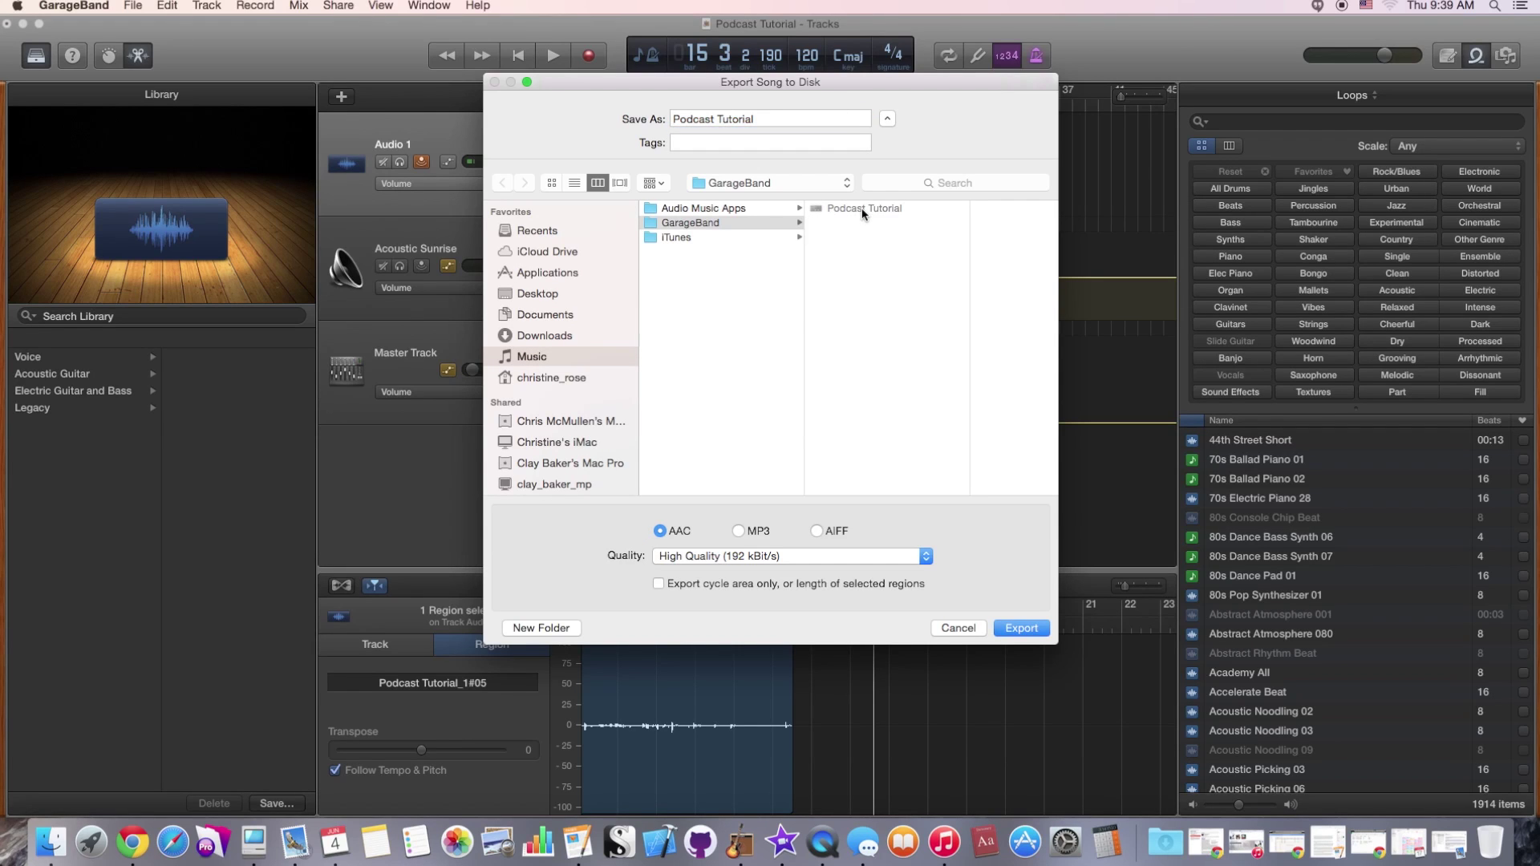
click(749, 181)
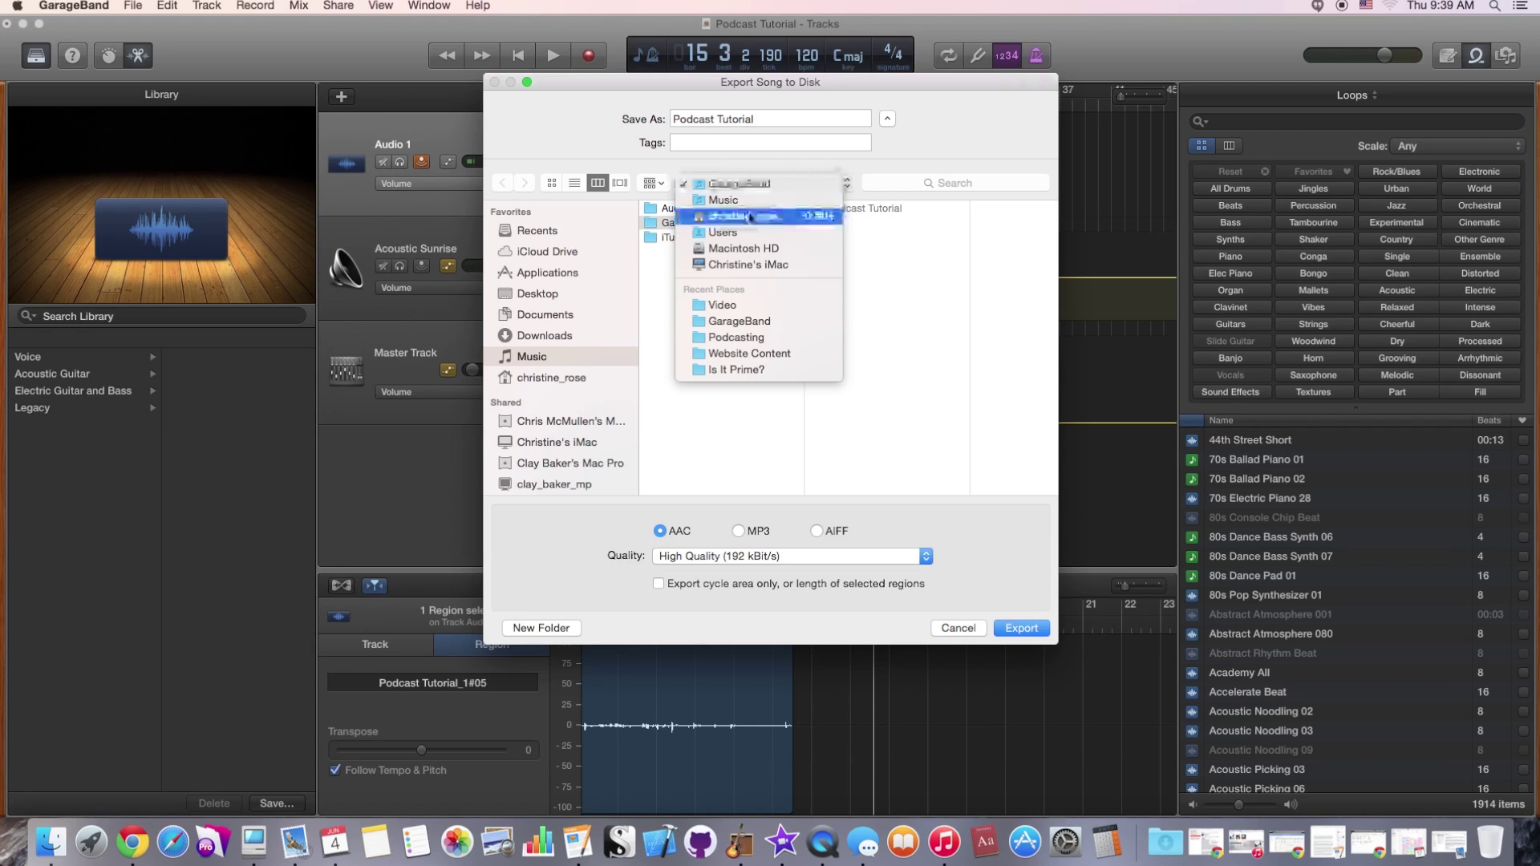
click(738, 337)
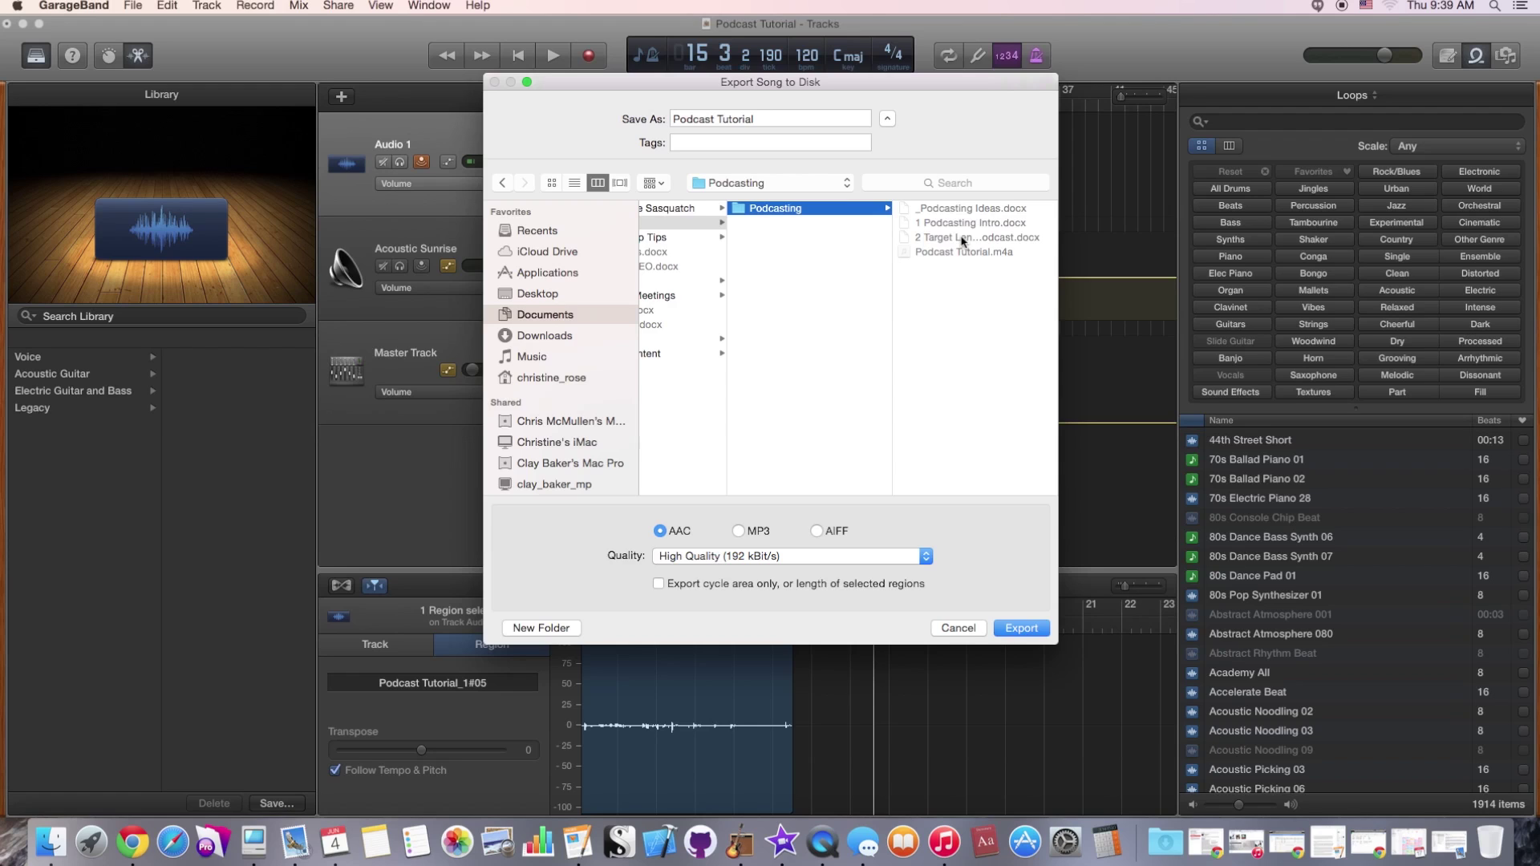
click(961, 238)
click(960, 253)
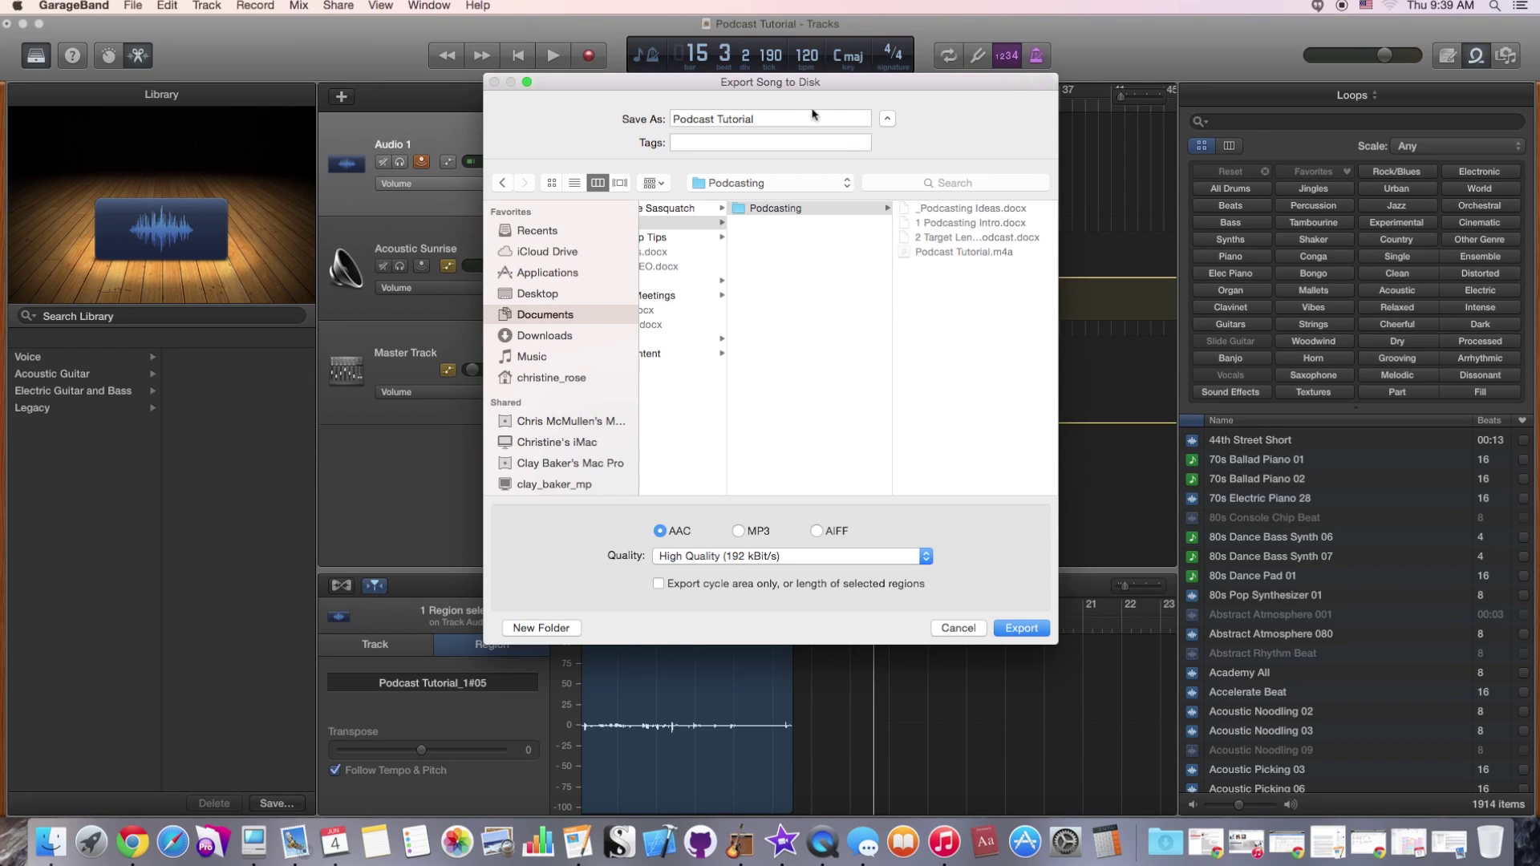
click(781, 118)
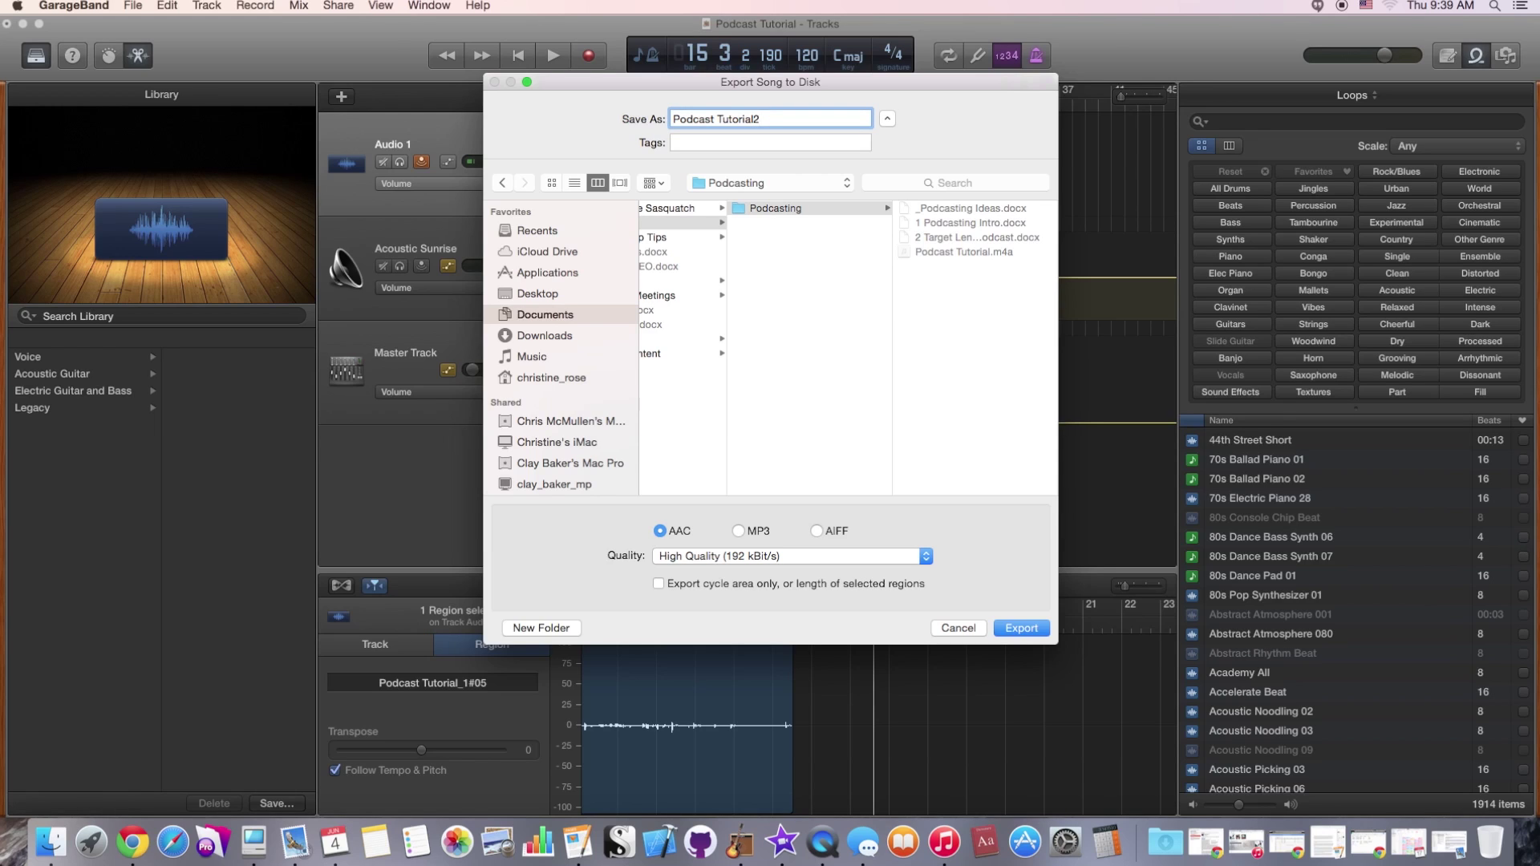
key(Return)
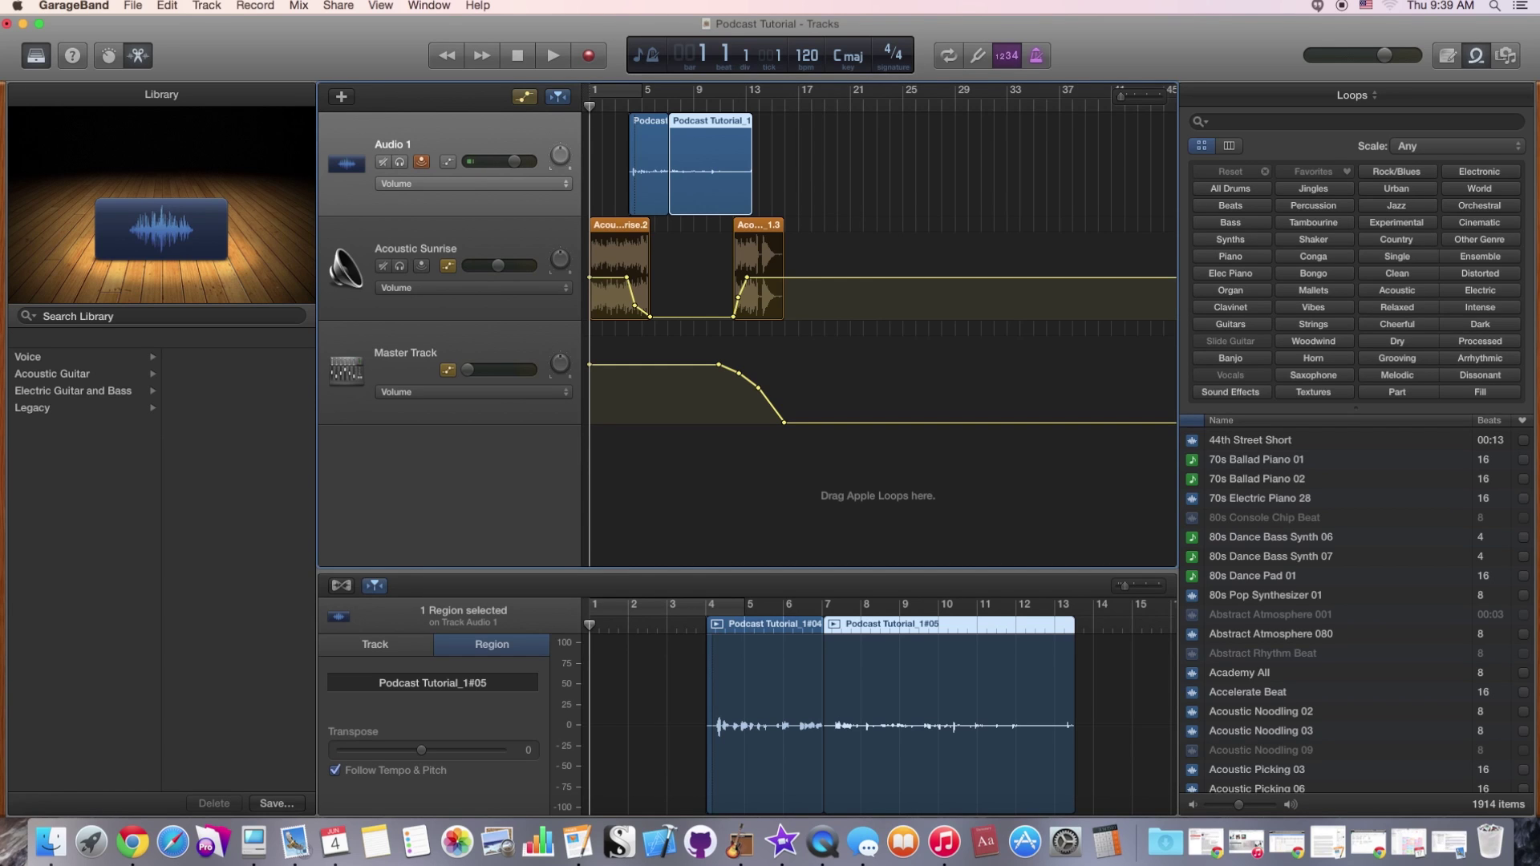
key(space)
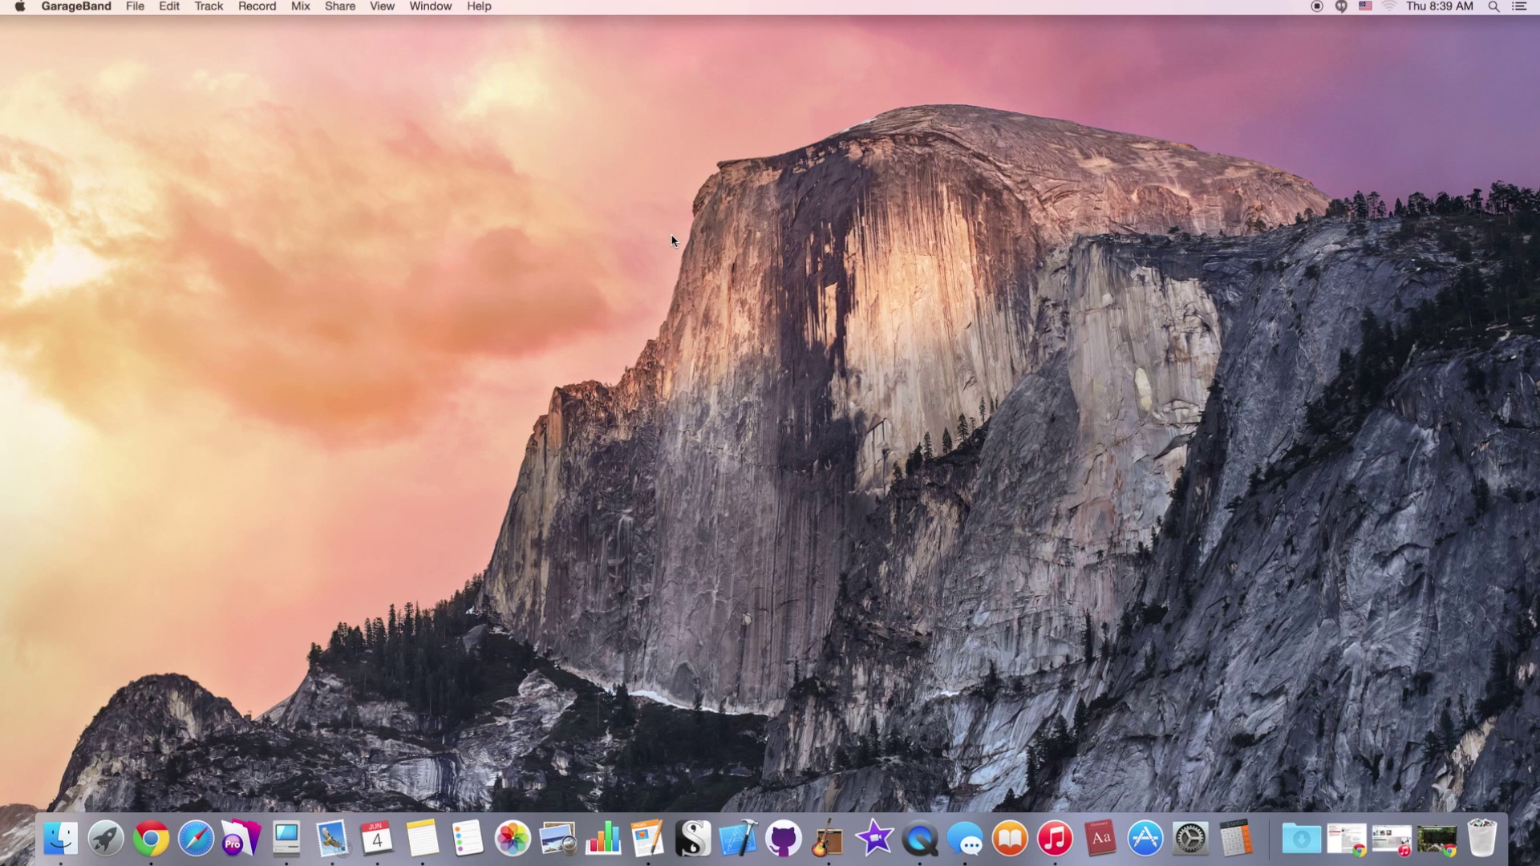
Bring up the Trash options in the Dock, then dismiss them so Finder is frontmost
right_click(1478, 834)
click(1478, 794)
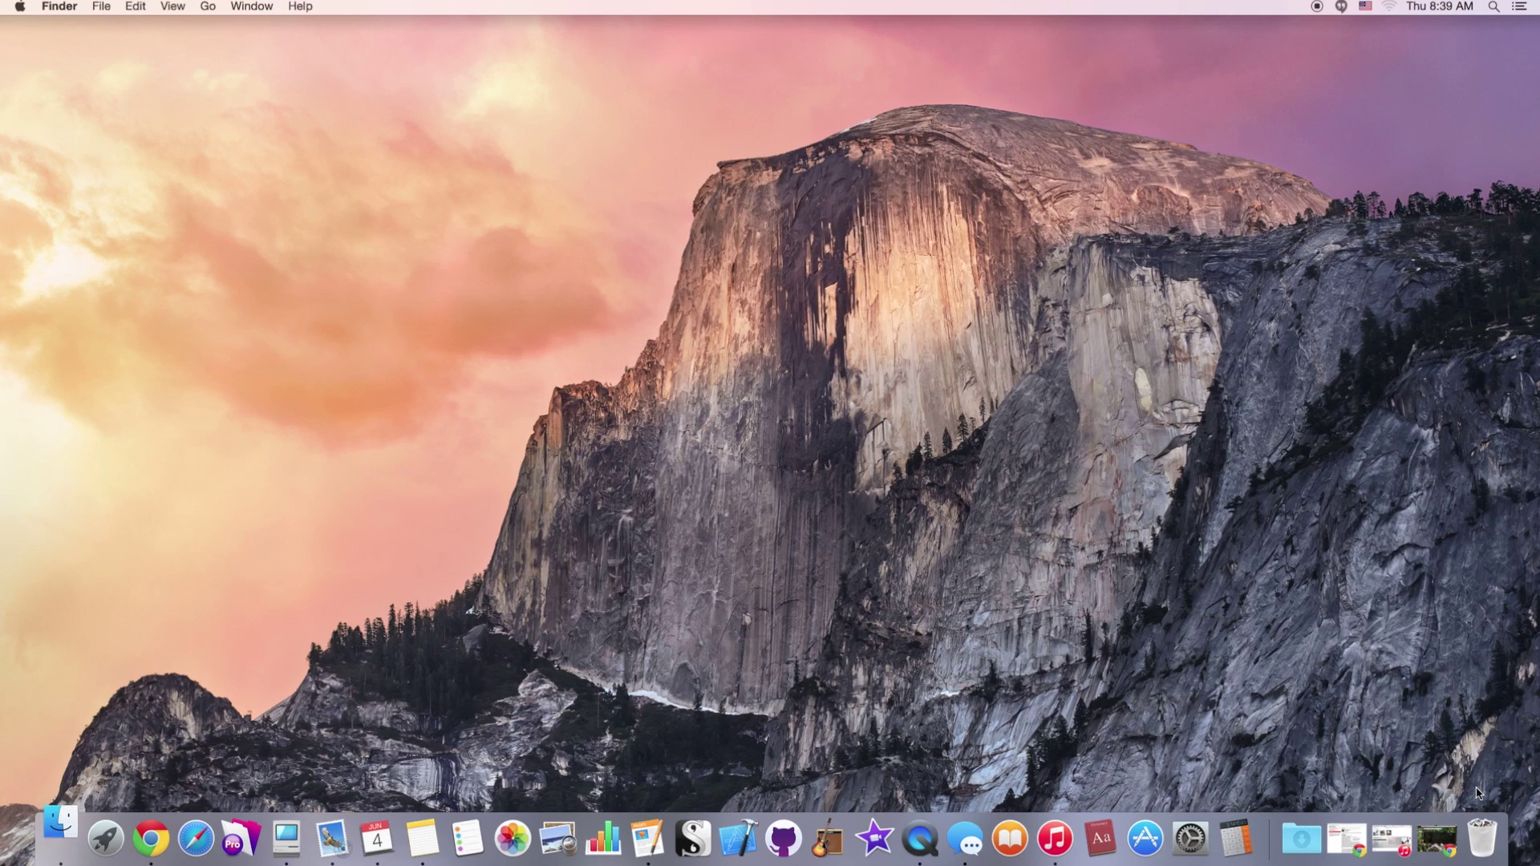